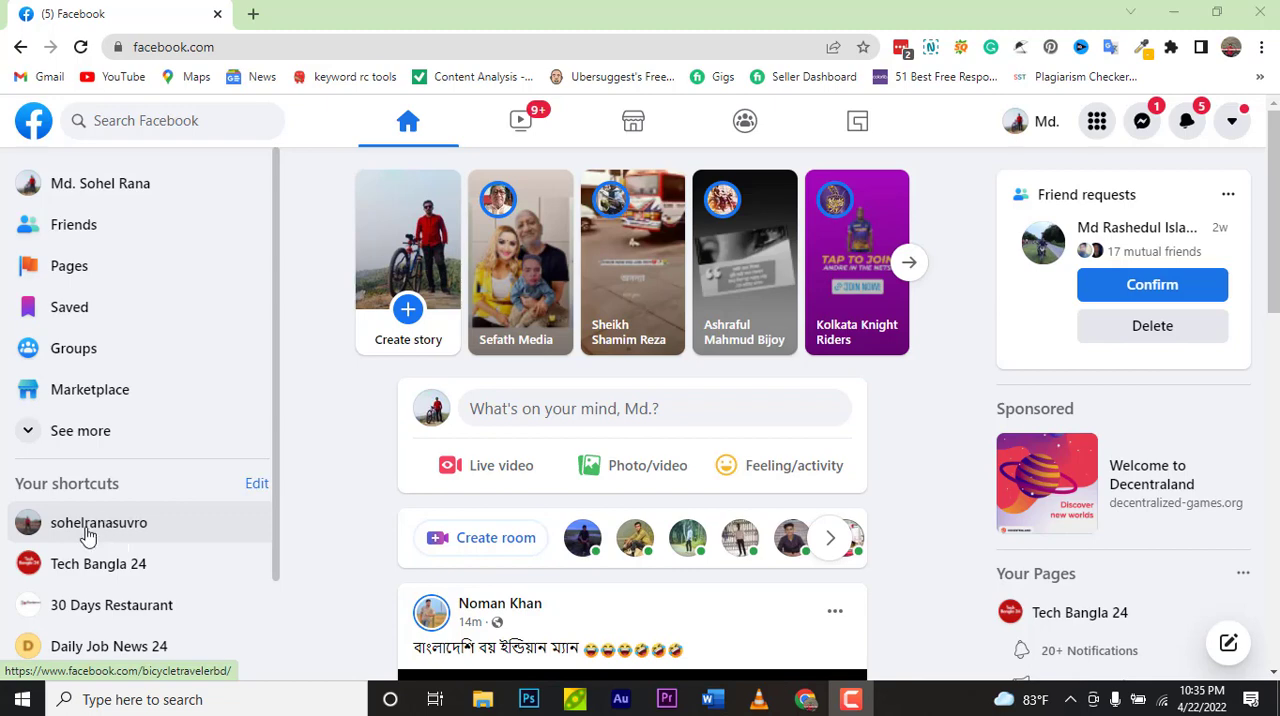
Step: Open the Tech Bangla 24 page from the shortcuts
click(87, 536)
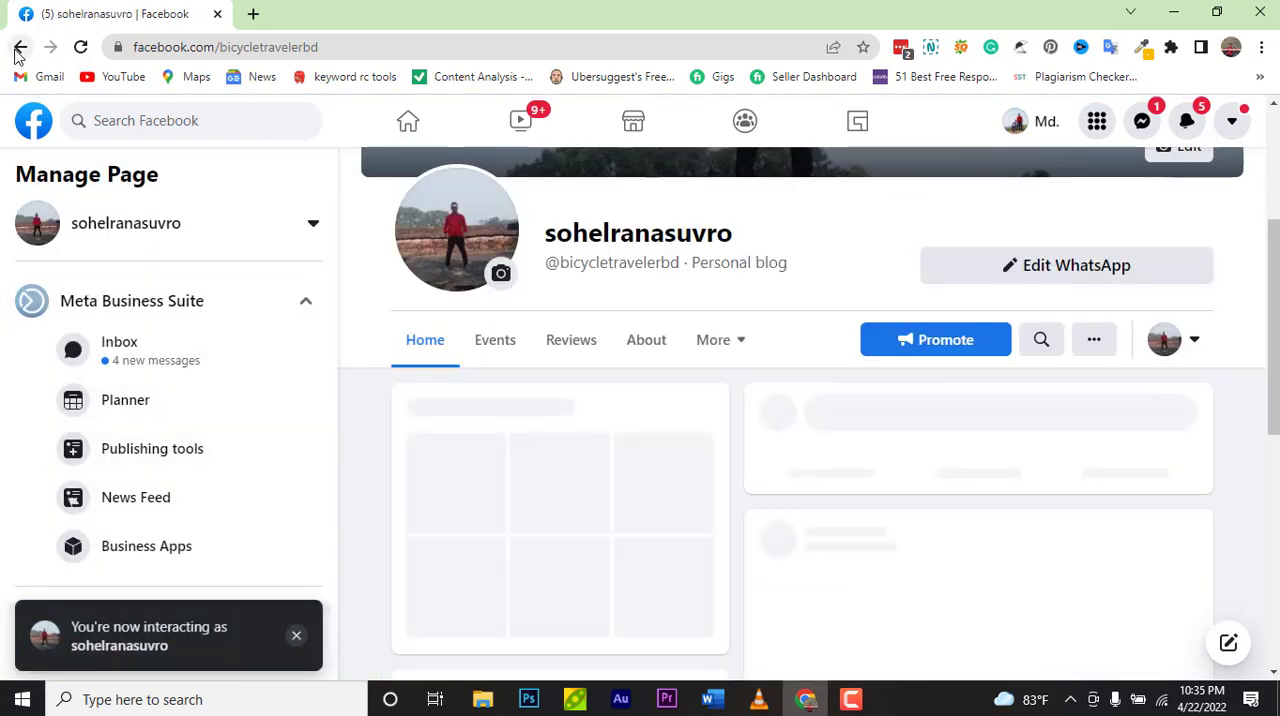
click(19, 48)
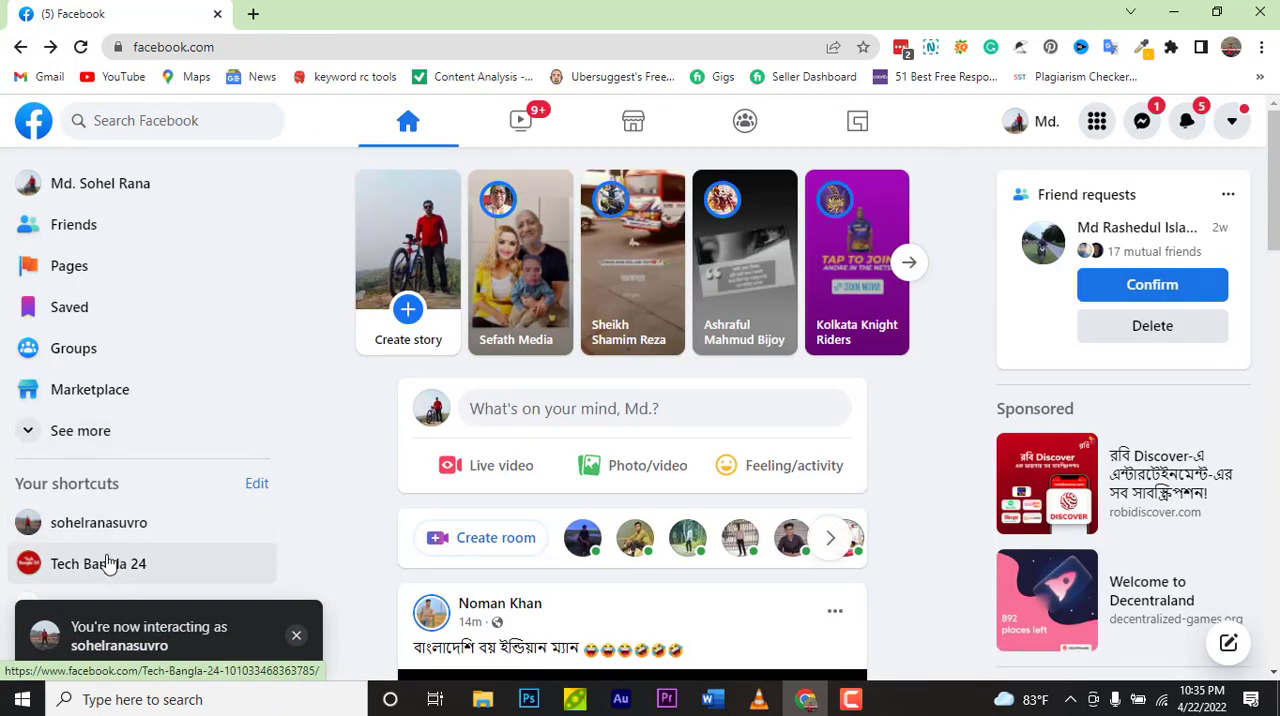
click(108, 563)
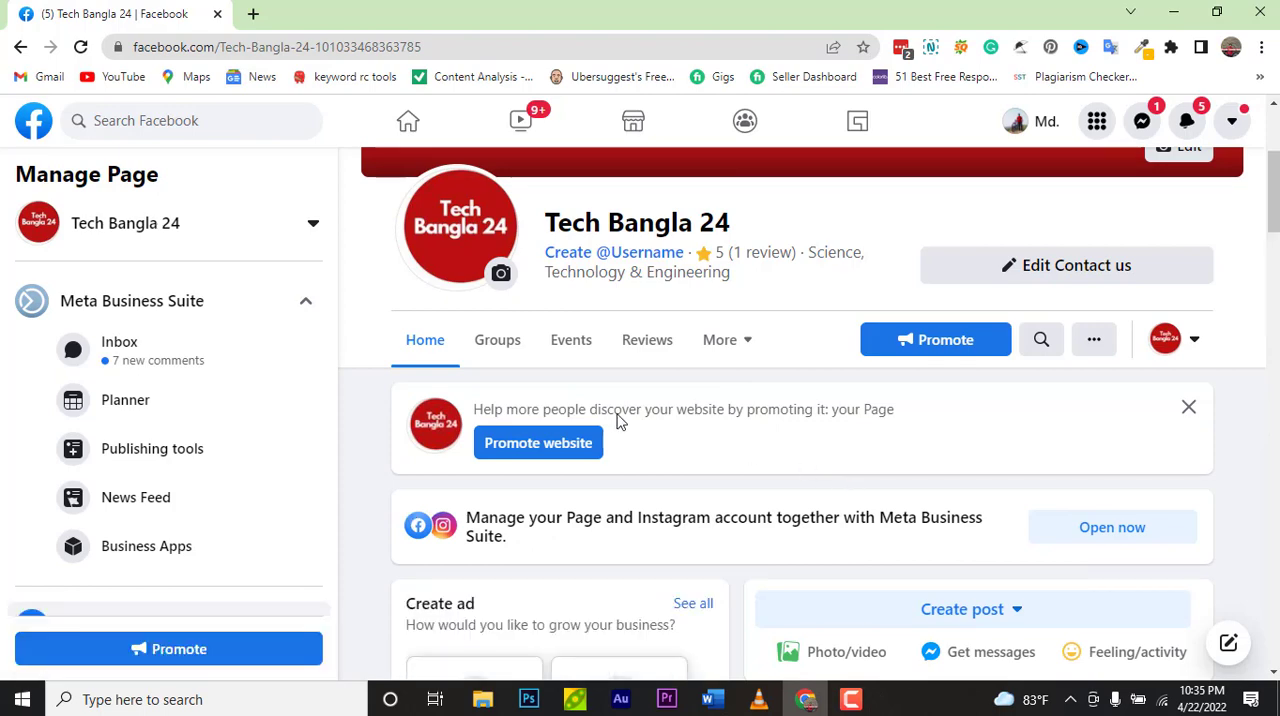
Step: Browse down through the page's posts and management menu
scroll(923, 420, down, 2)
scroll(923, 420, down, 5)
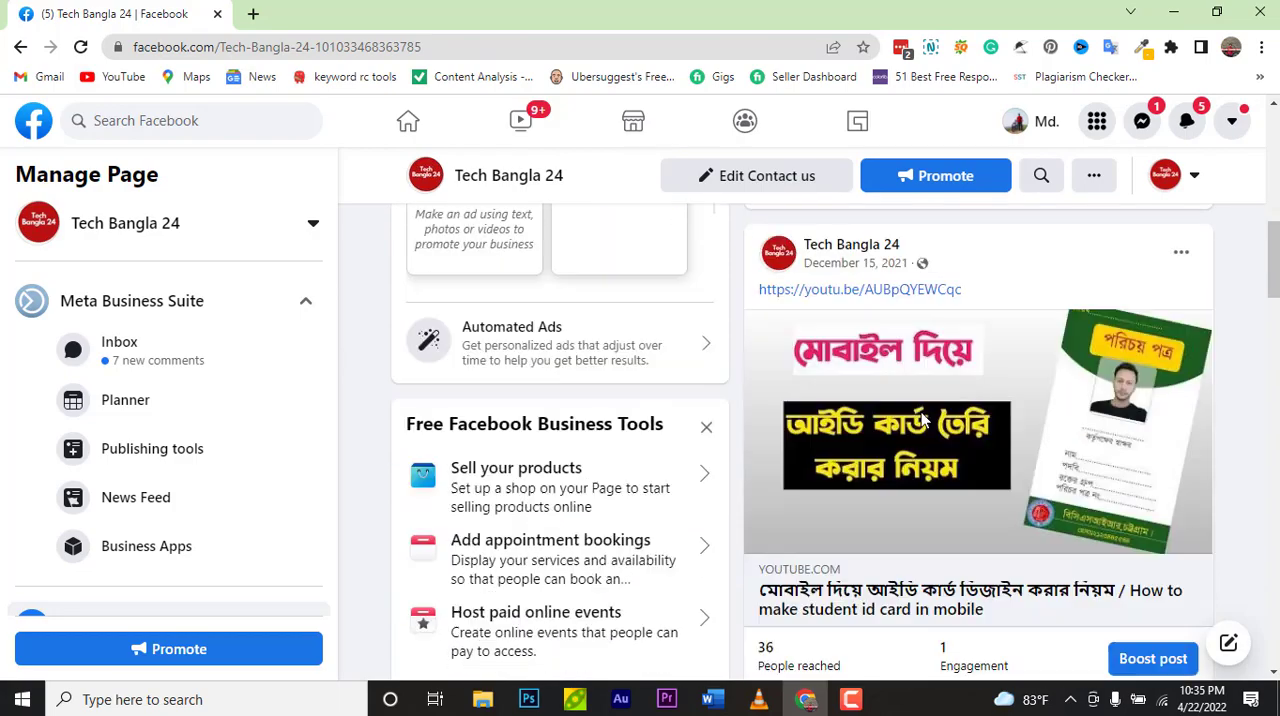
scroll(923, 420, down, 8)
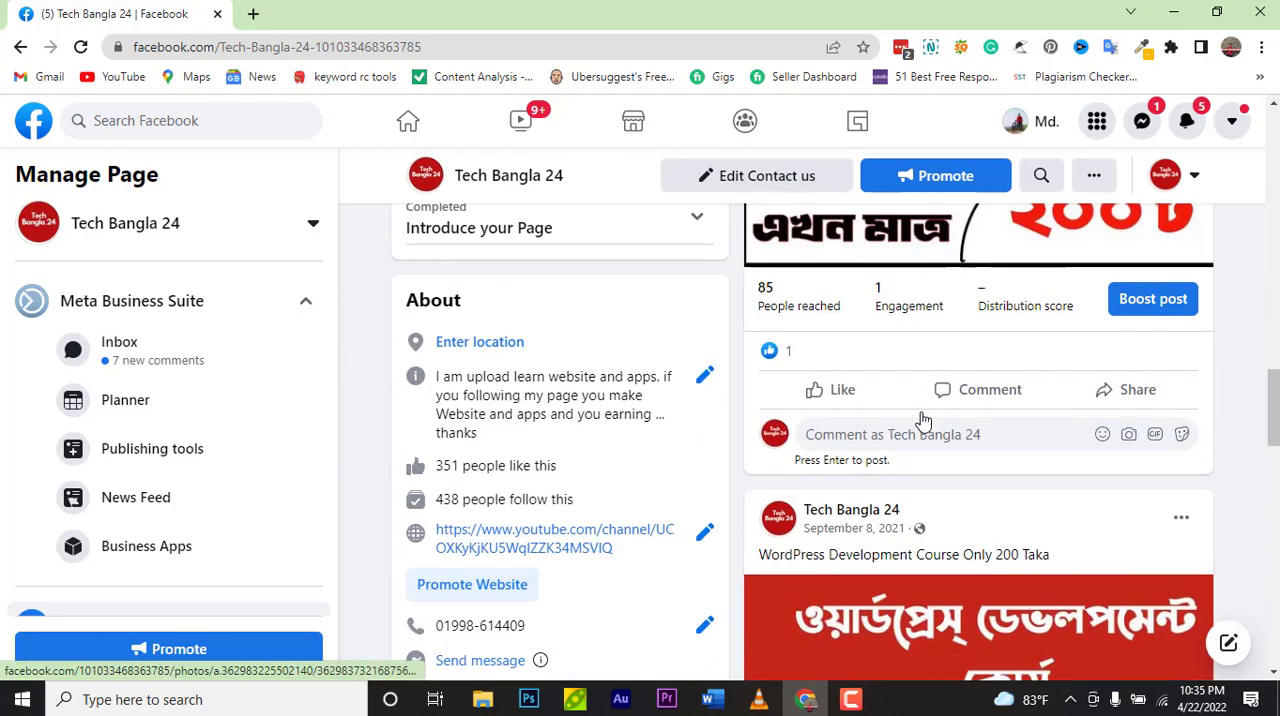
scroll(923, 420, down, 5)
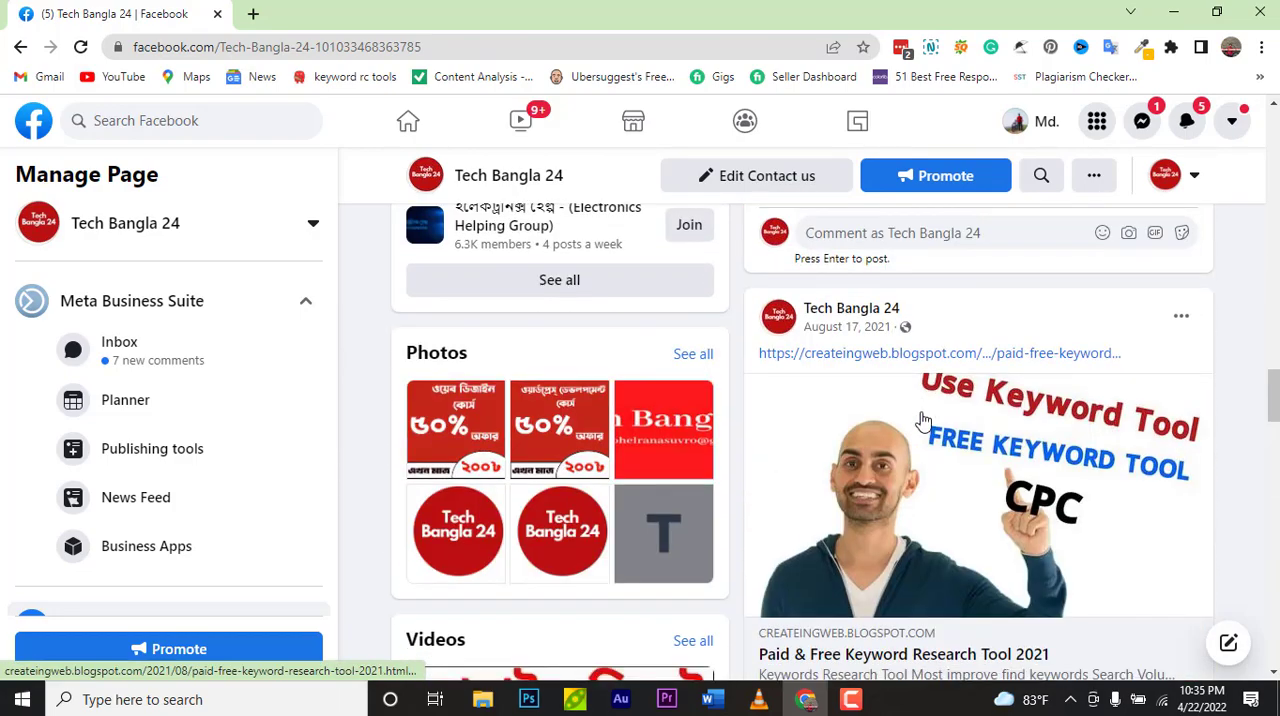
scroll(923, 420, down, 3)
scroll(923, 420, down, 4)
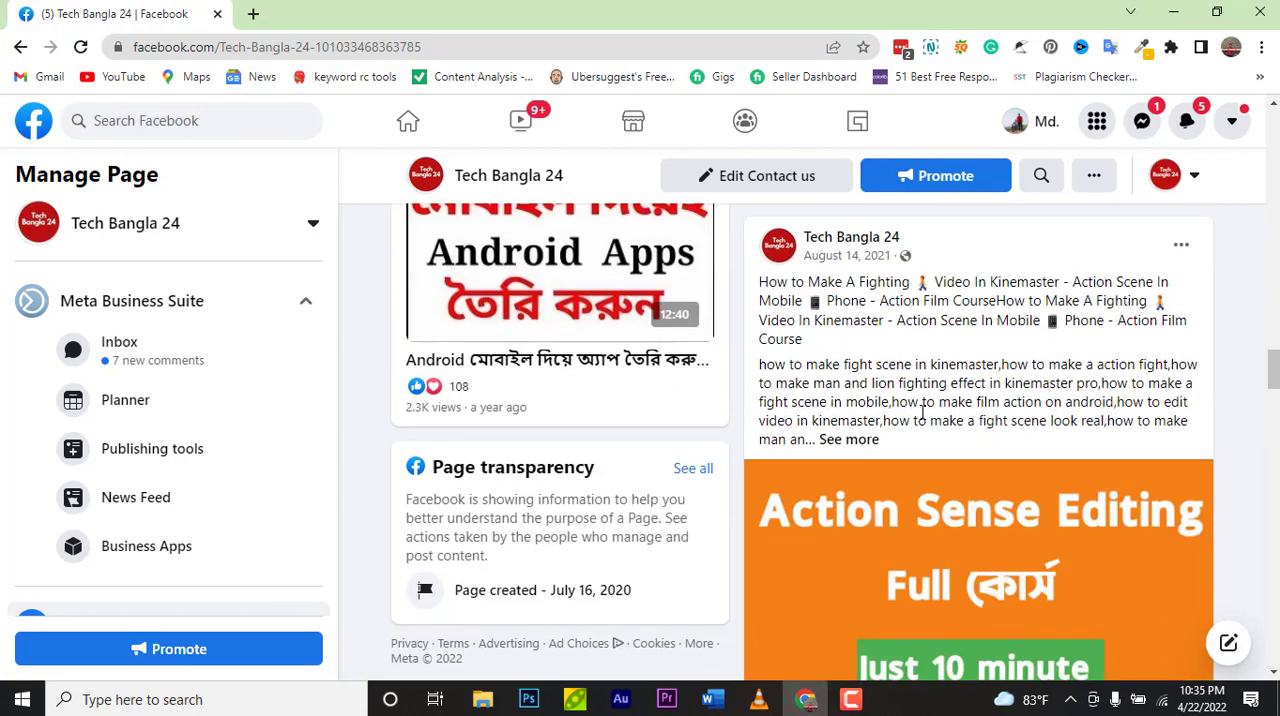
scroll(923, 415, down, 7)
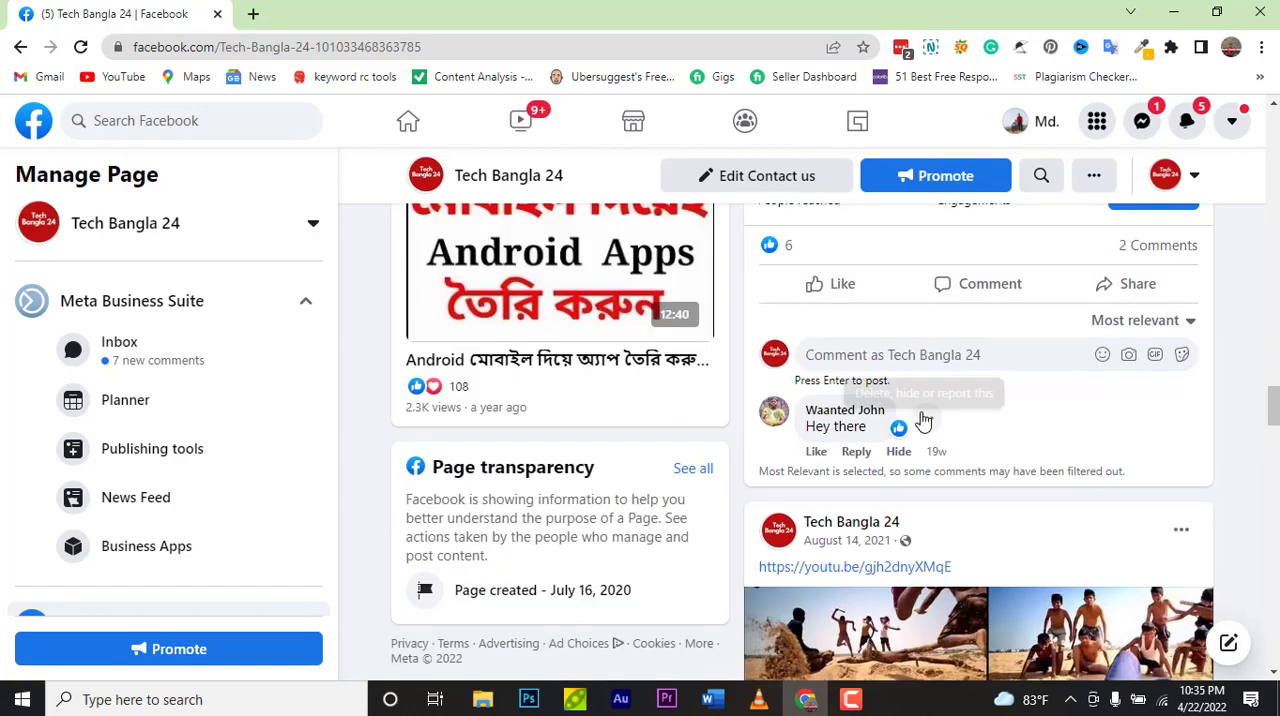
scroll(923, 420, down, 6)
scroll(923, 420, down, 5)
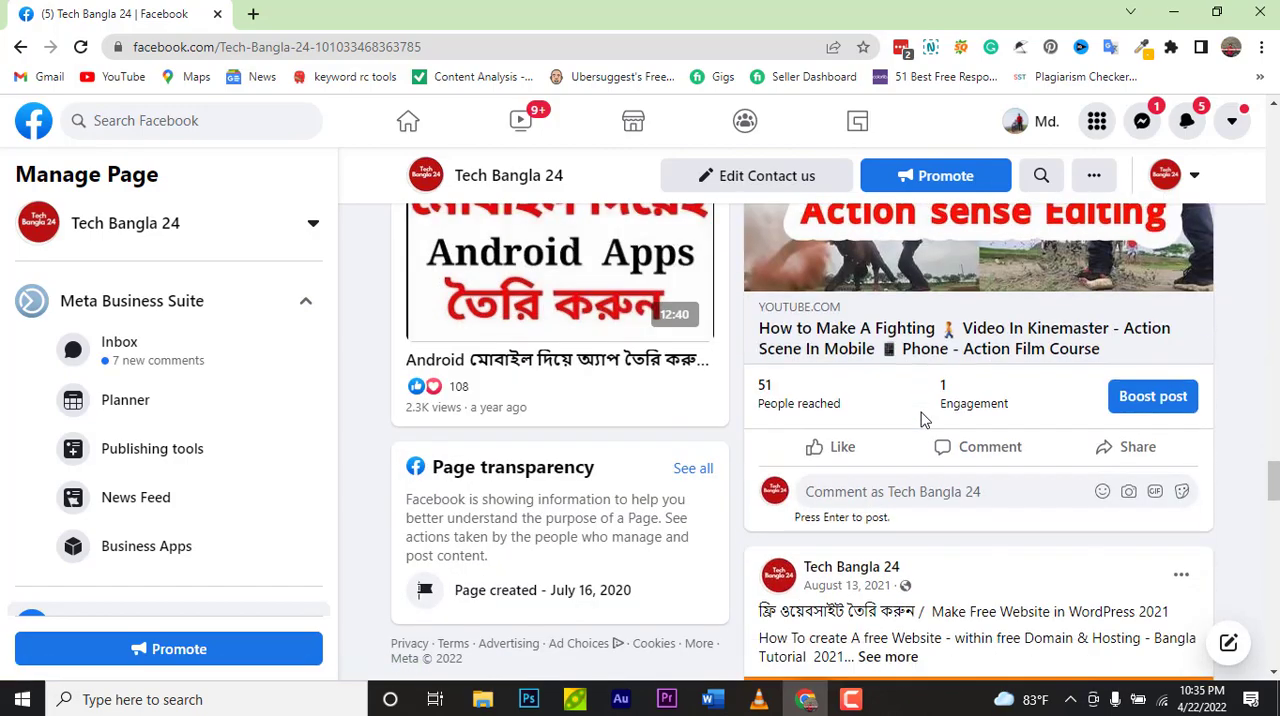
scroll(923, 420, down, 5)
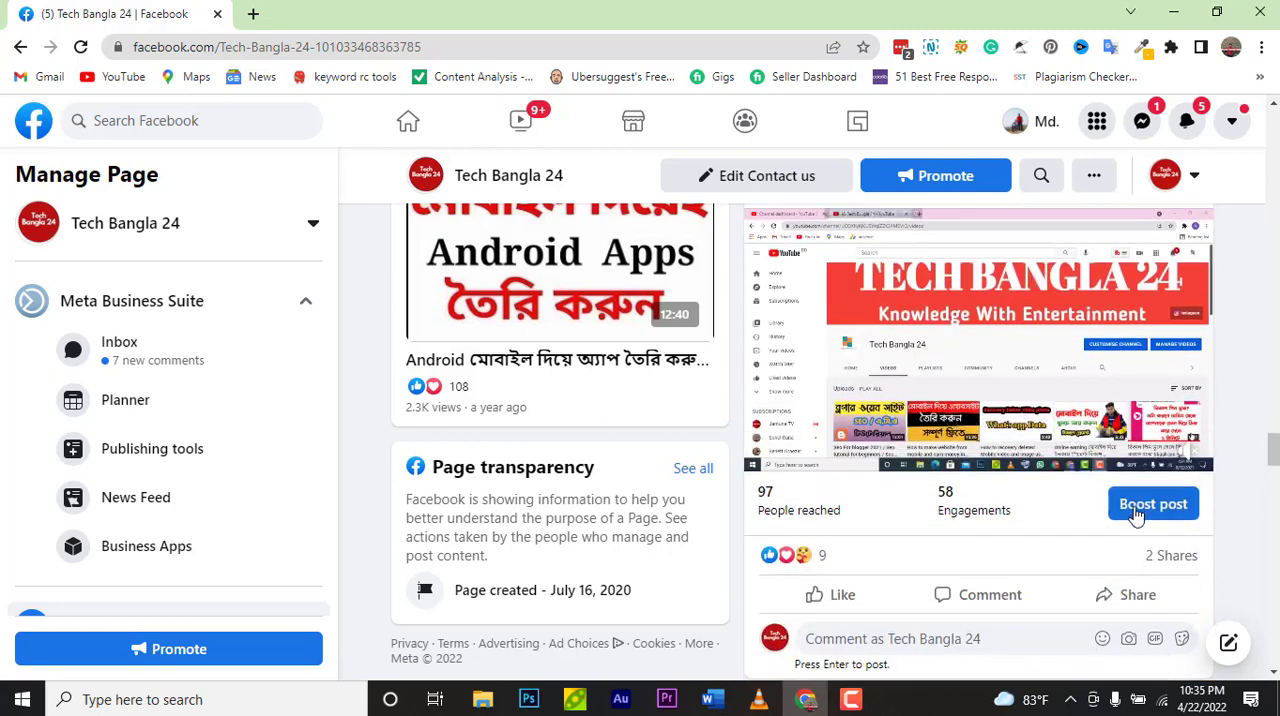
scroll(104, 397, down, 3)
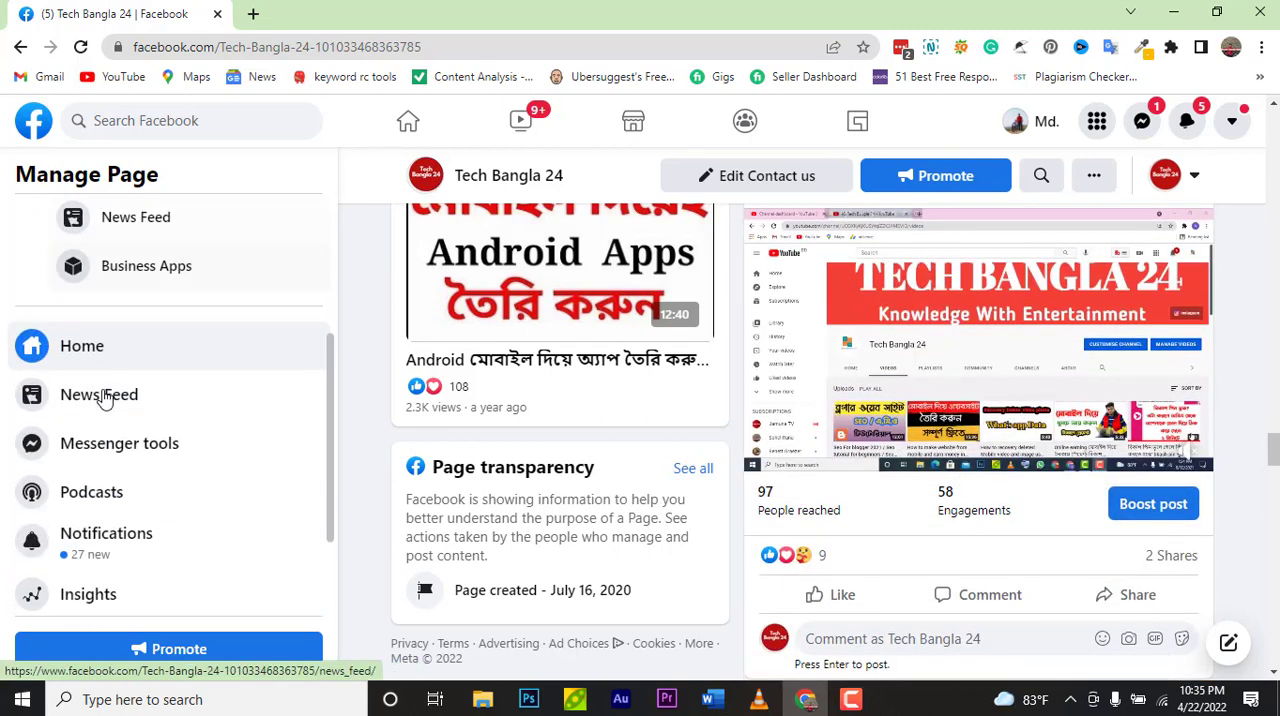
scroll(177, 480, down, 2)
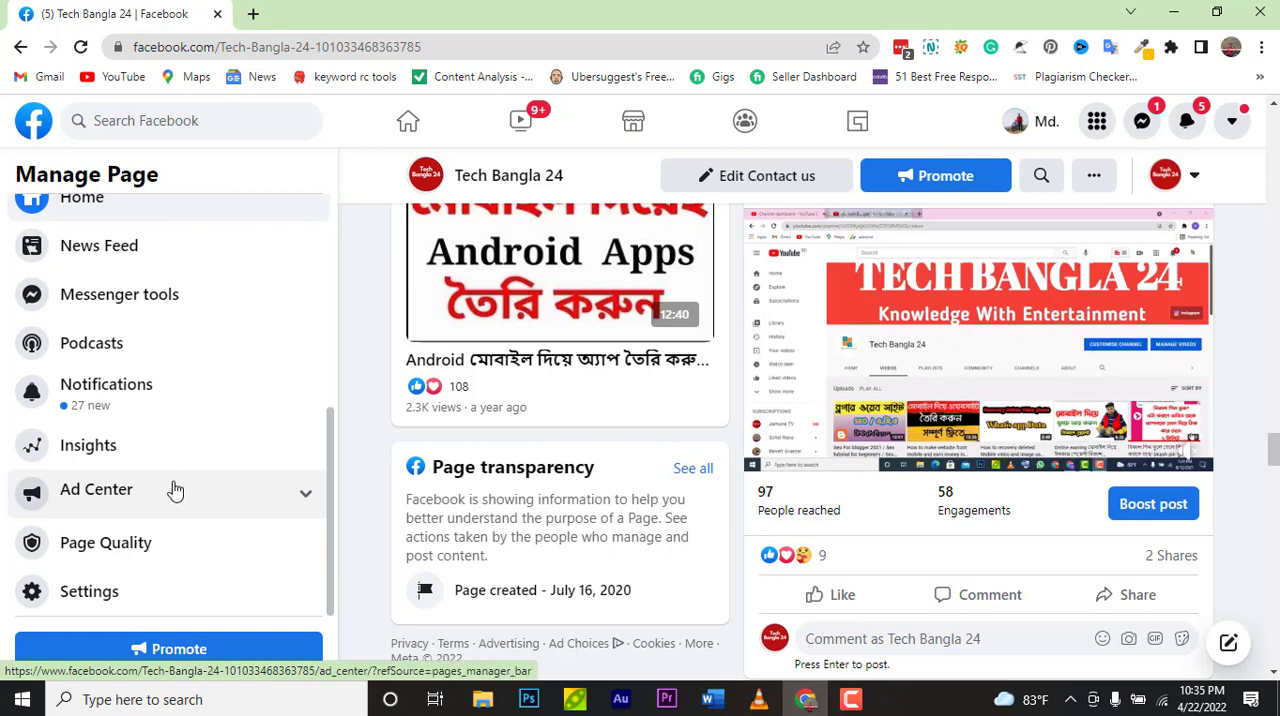
Step: Start boosting the Android app video post on the page's timeline
scroll(1014, 491, up, 1)
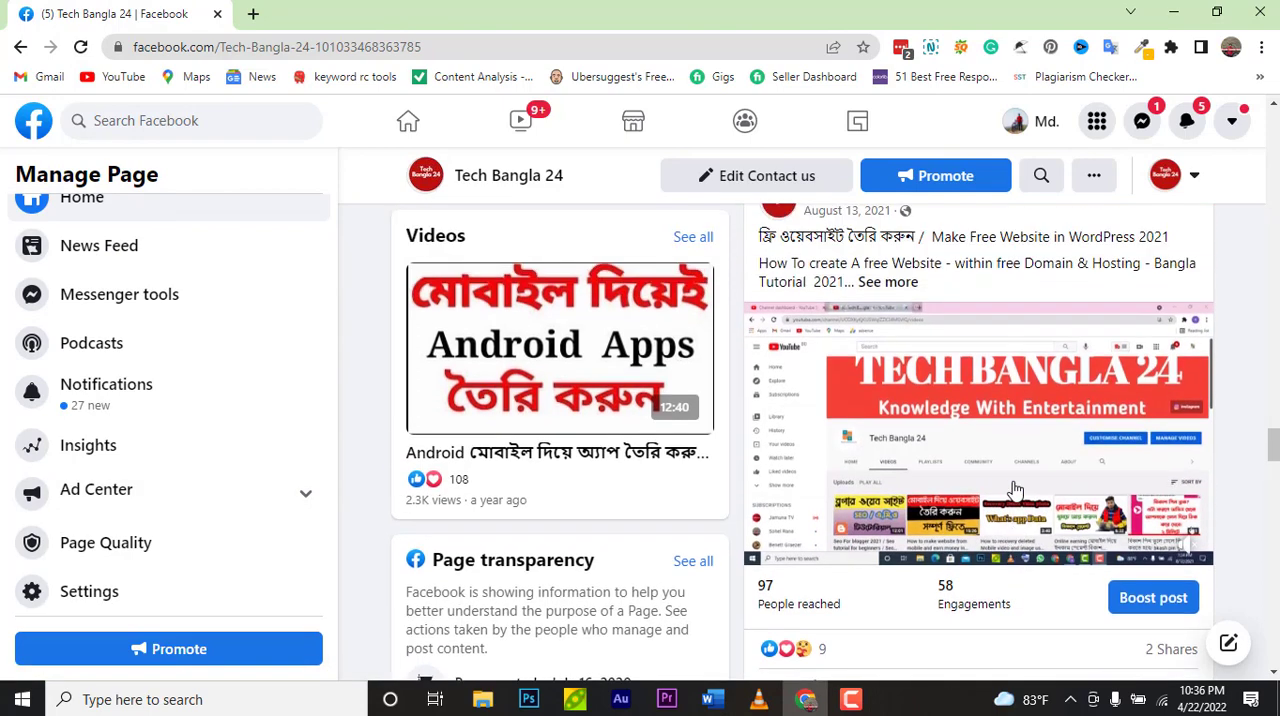
scroll(943, 435, up, 1)
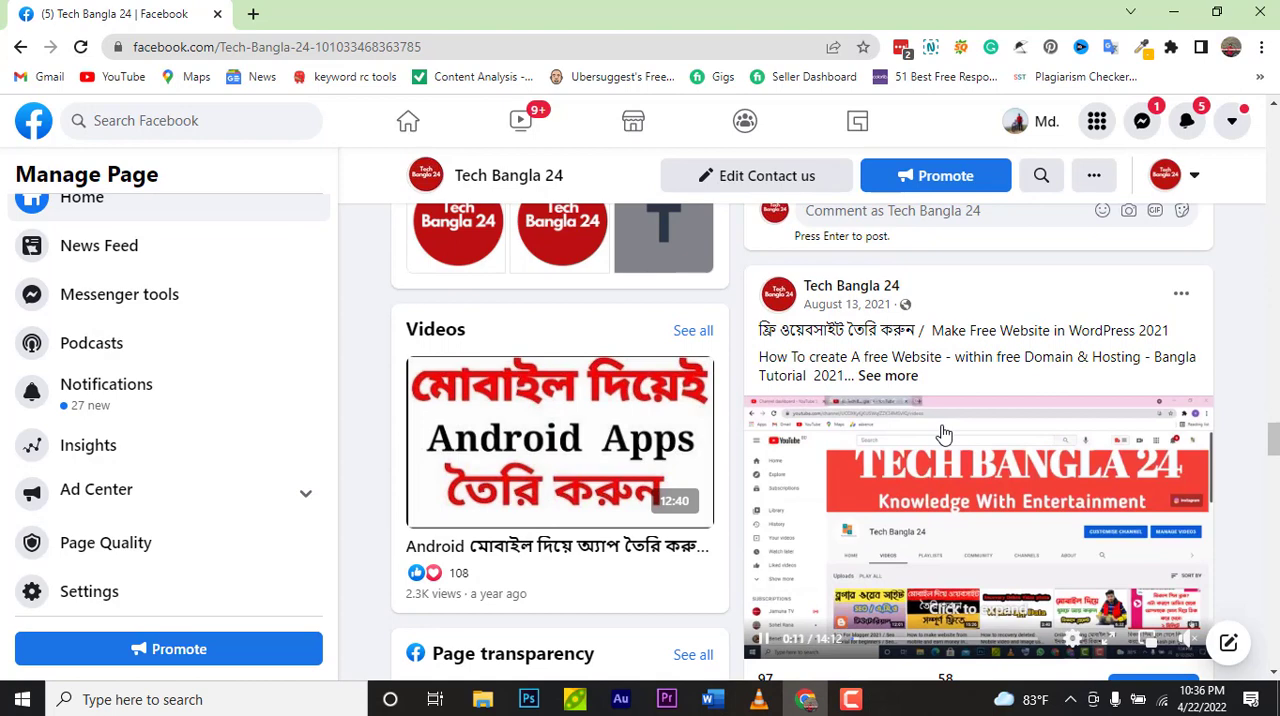
scroll(943, 435, down, 6)
scroll(838, 436, up, 2)
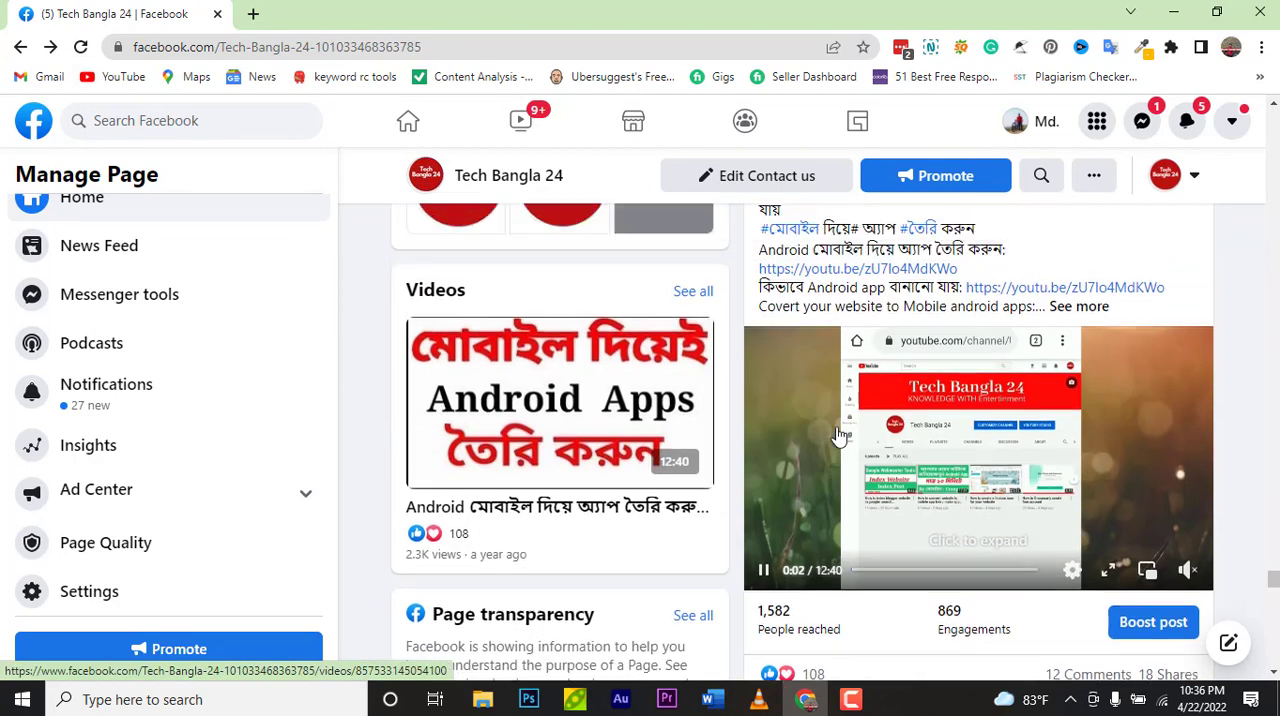
scroll(838, 436, up, 1)
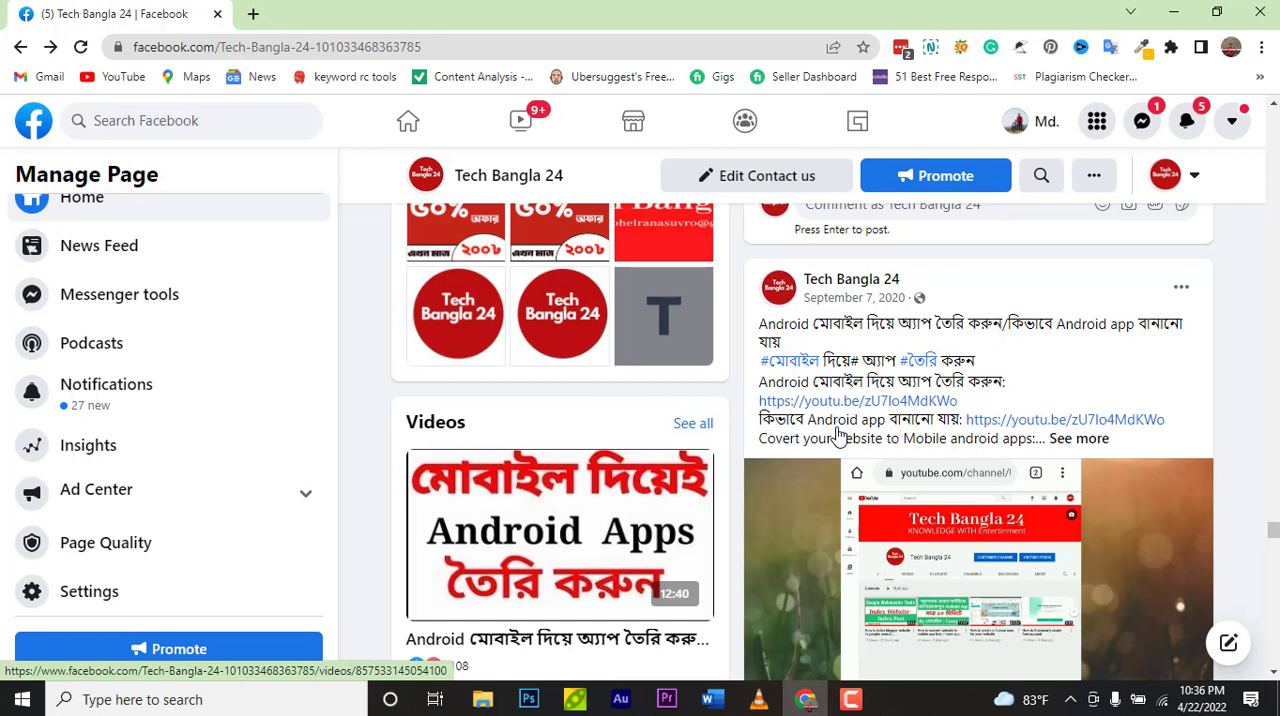
scroll(838, 437, down, 1)
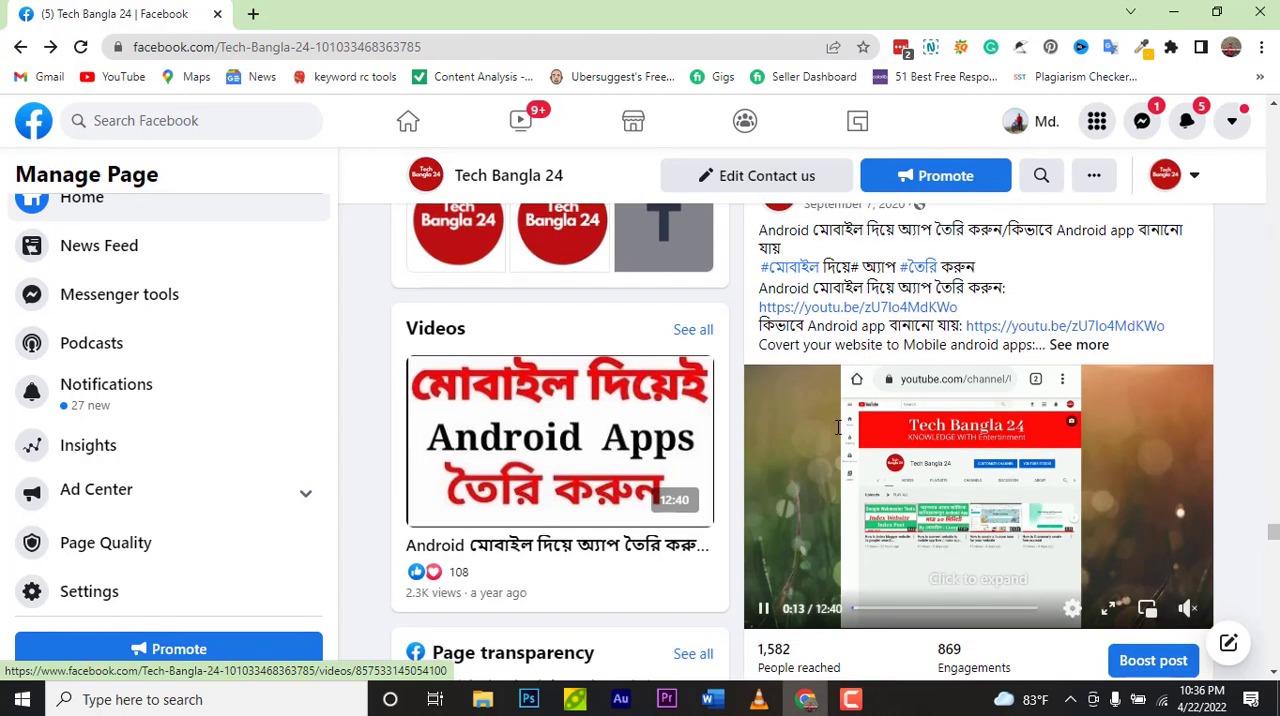
scroll(857, 463, down, 1)
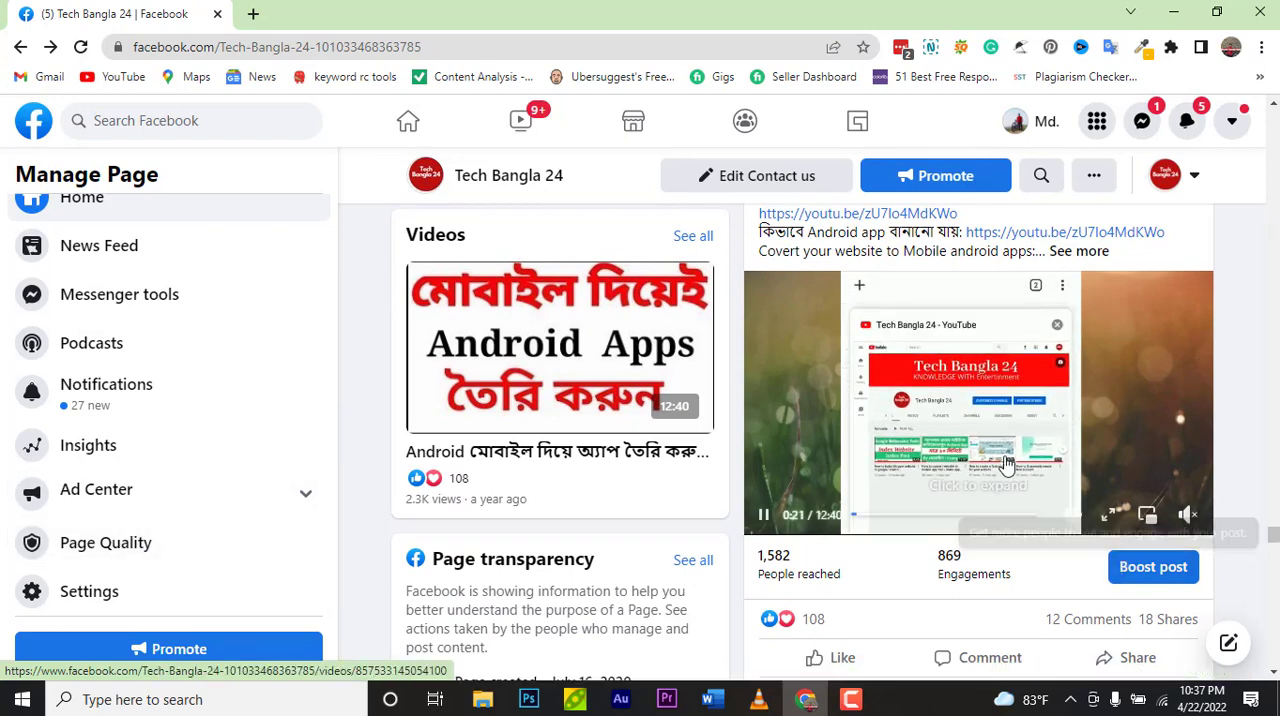
click(1172, 578)
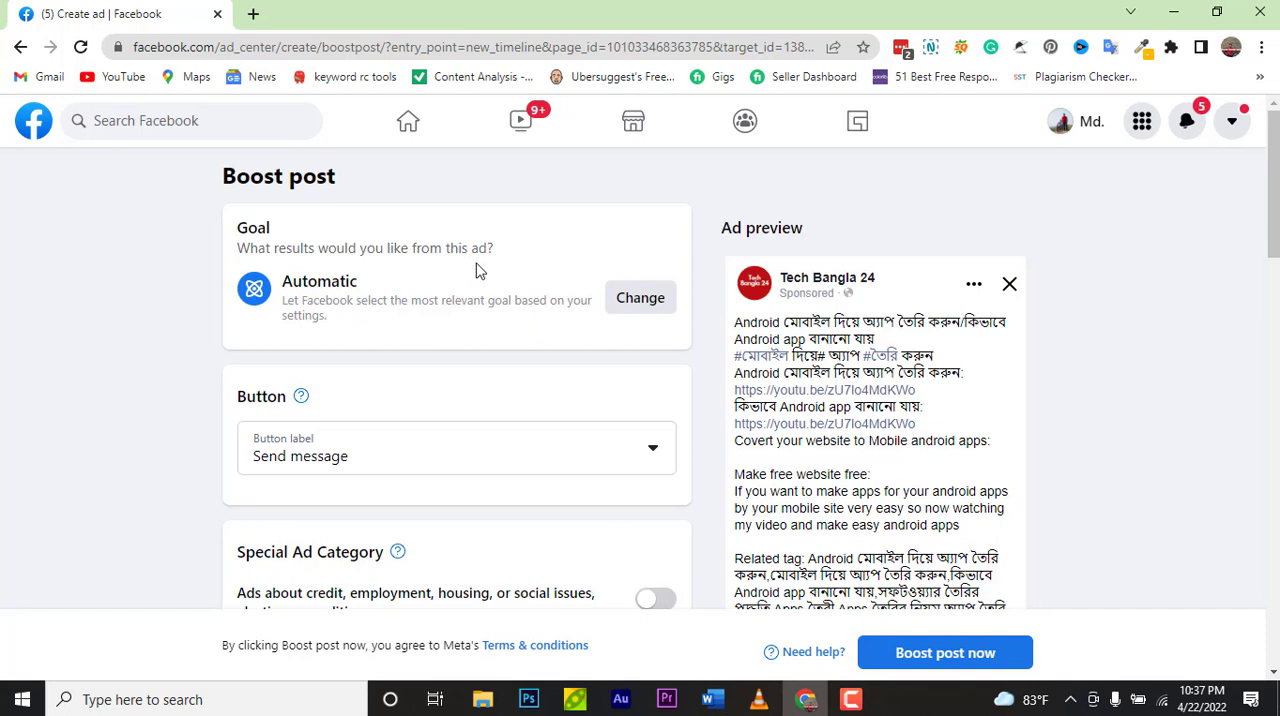
Step: Change the boost goal to Get more video views and save it
click(641, 310)
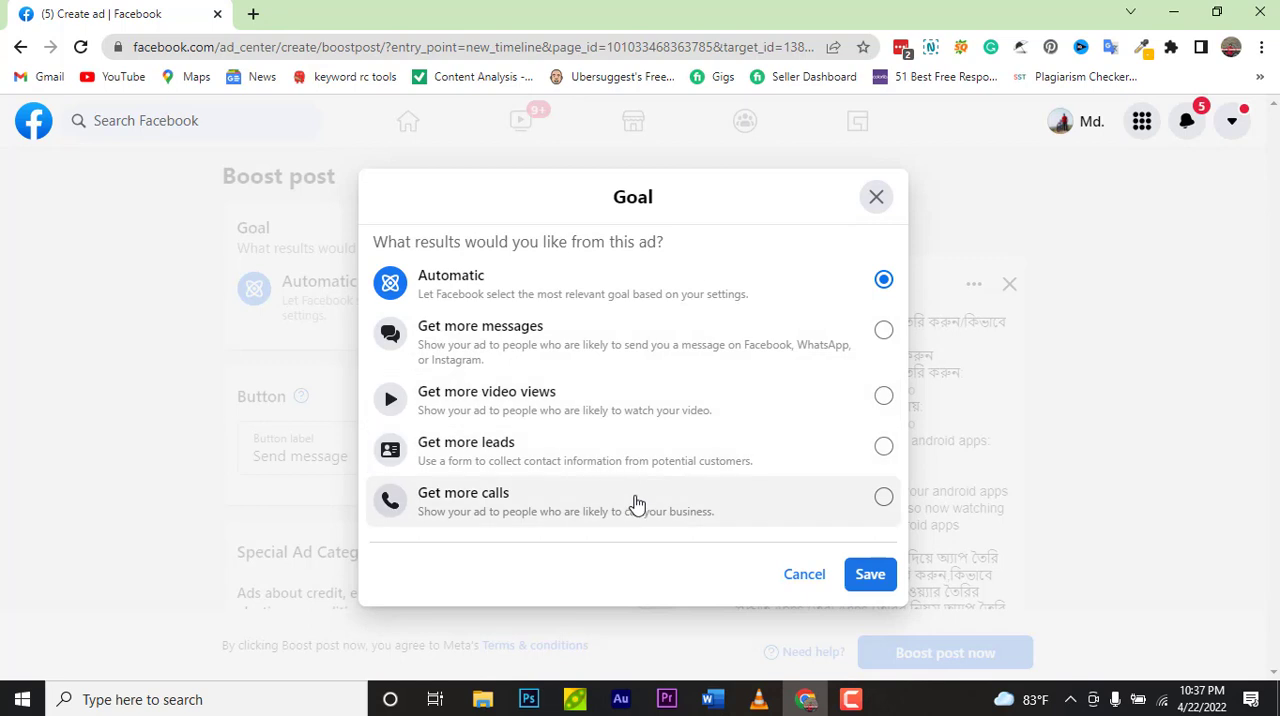
click(505, 415)
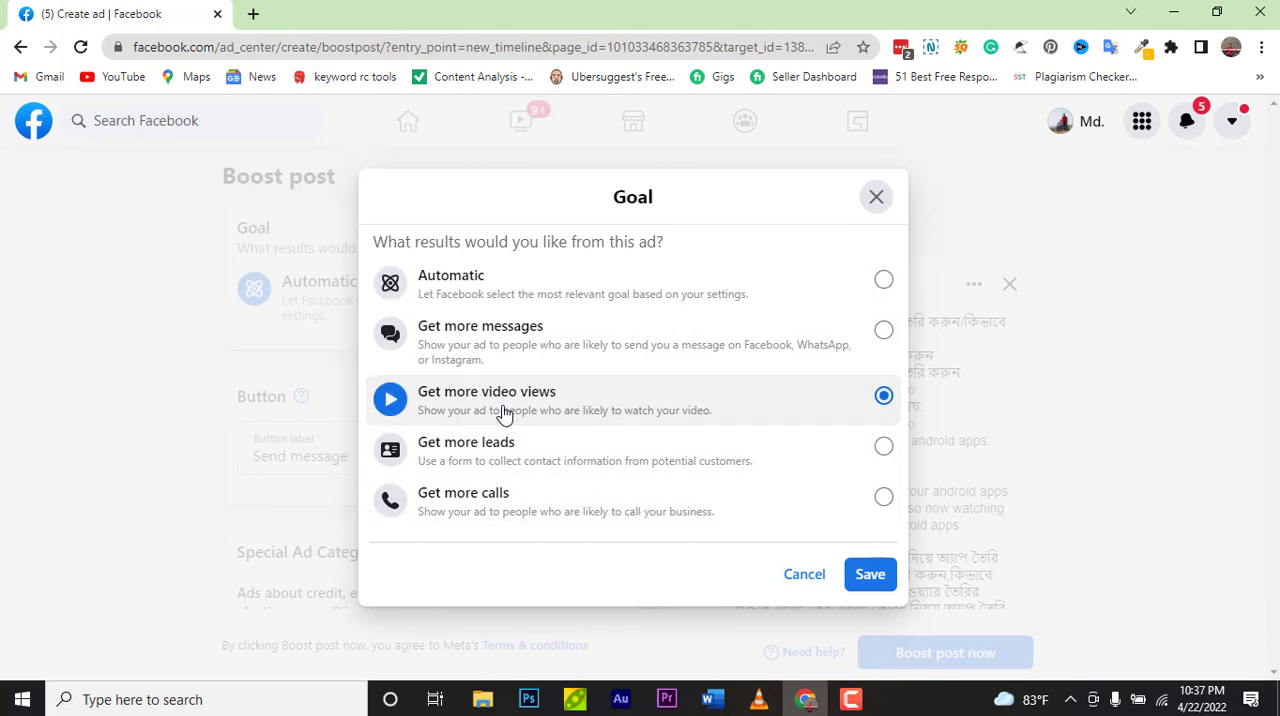
click(869, 575)
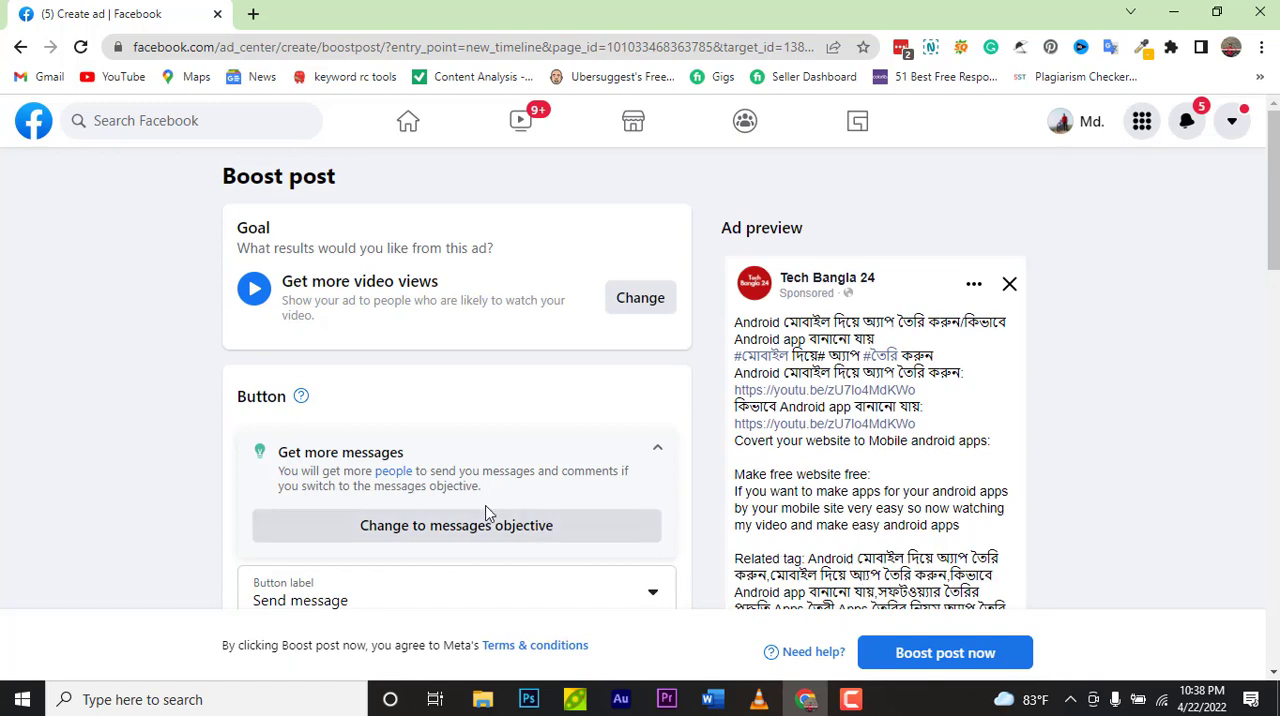
Step: Review the boost post form settings and the ad preview
scroll(487, 513, down, 1)
scroll(623, 486, down, 4)
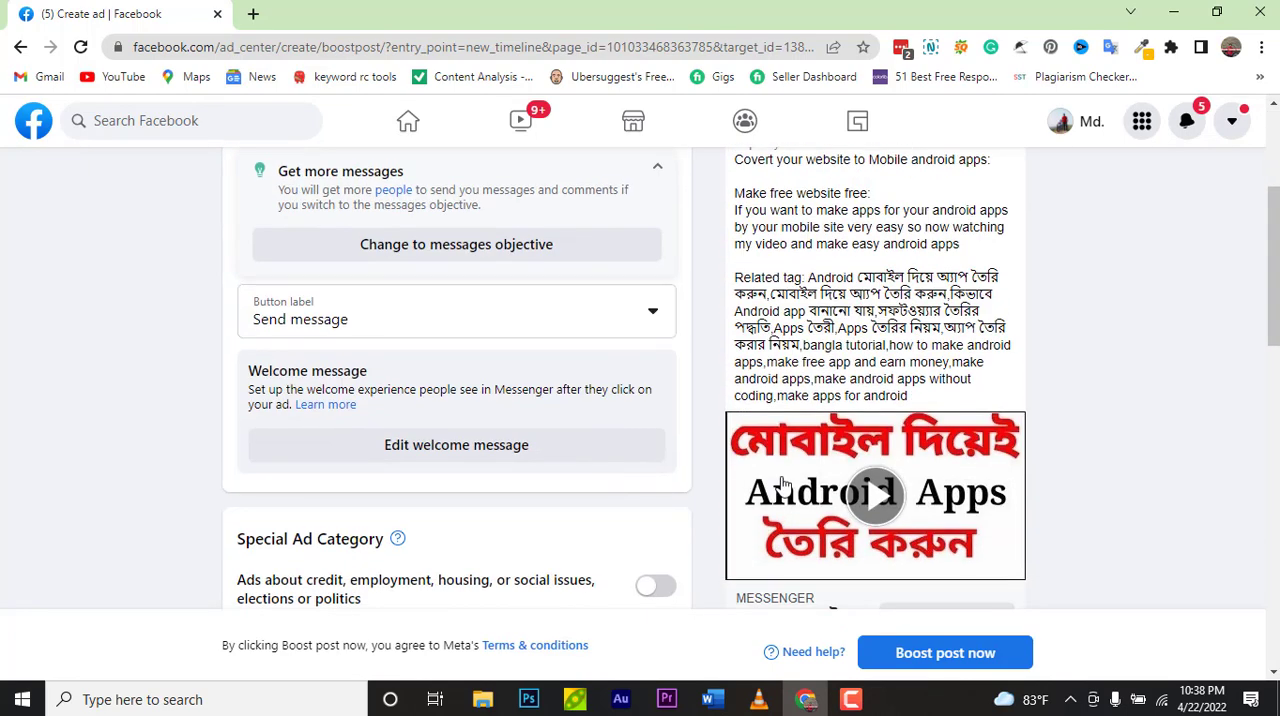
scroll(482, 457, up, 3)
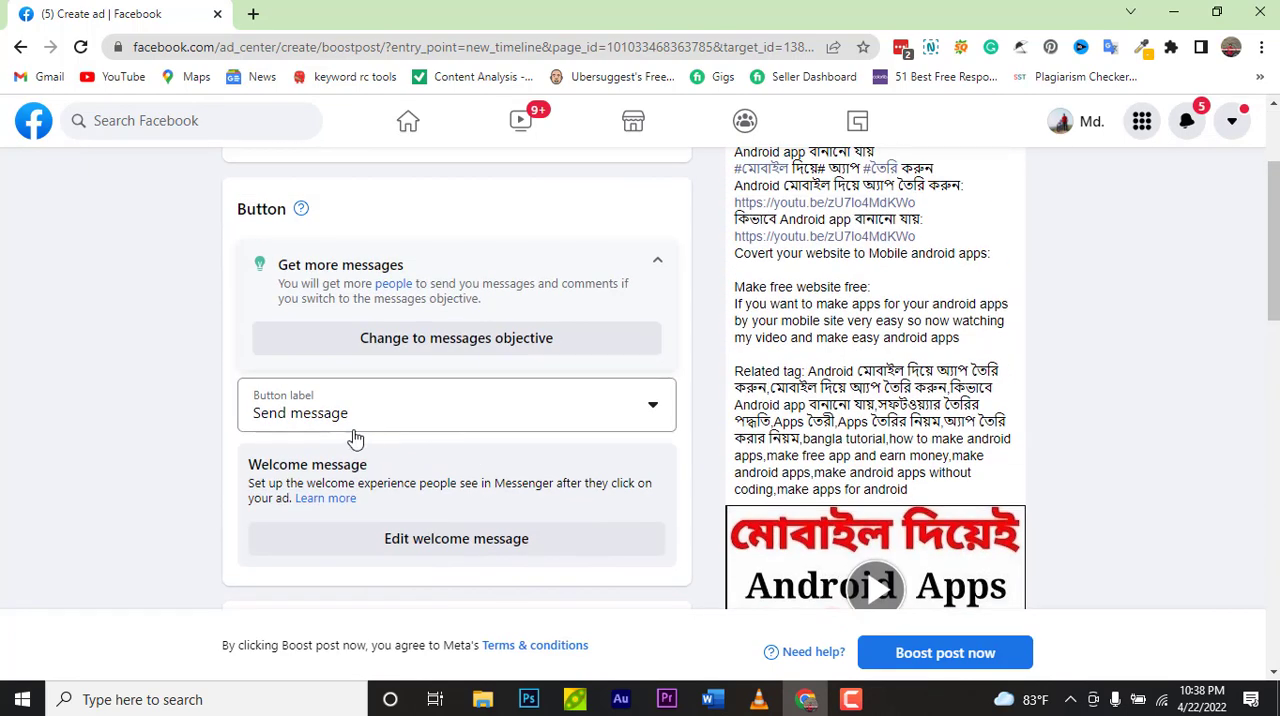
scroll(350, 340, up, 1)
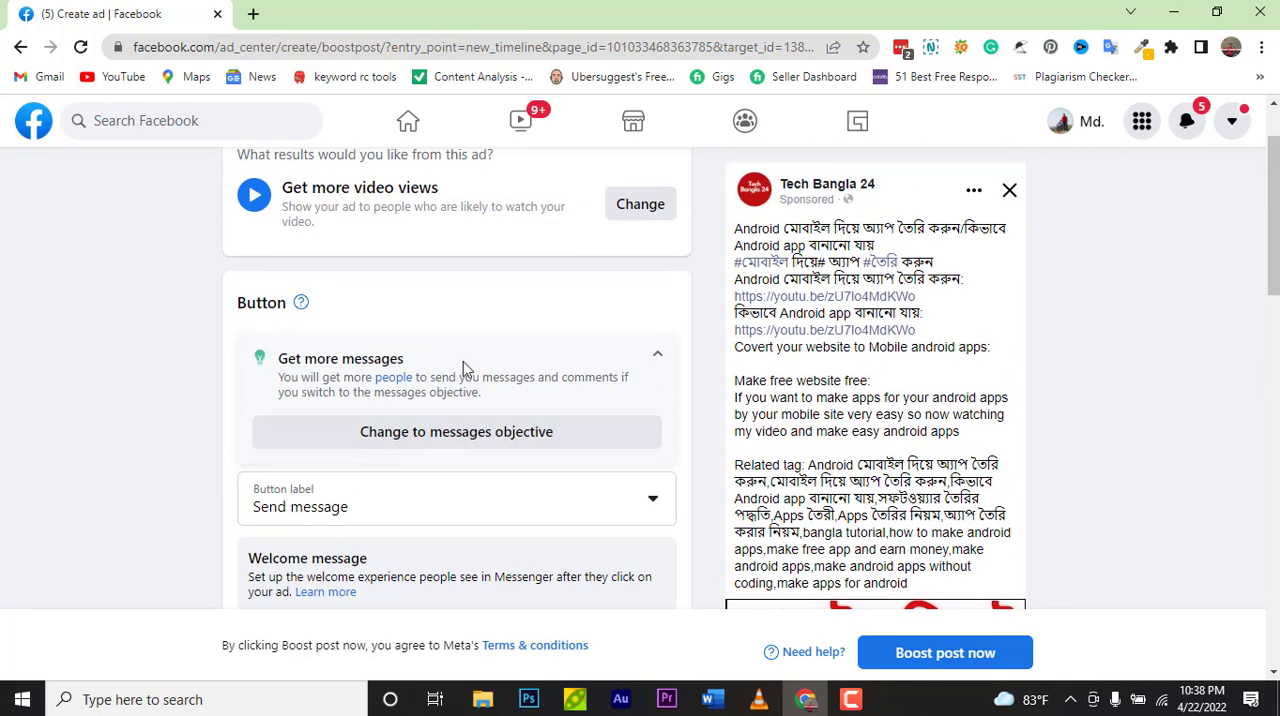
scroll(668, 415, down, 2)
scroll(668, 415, down, 2)
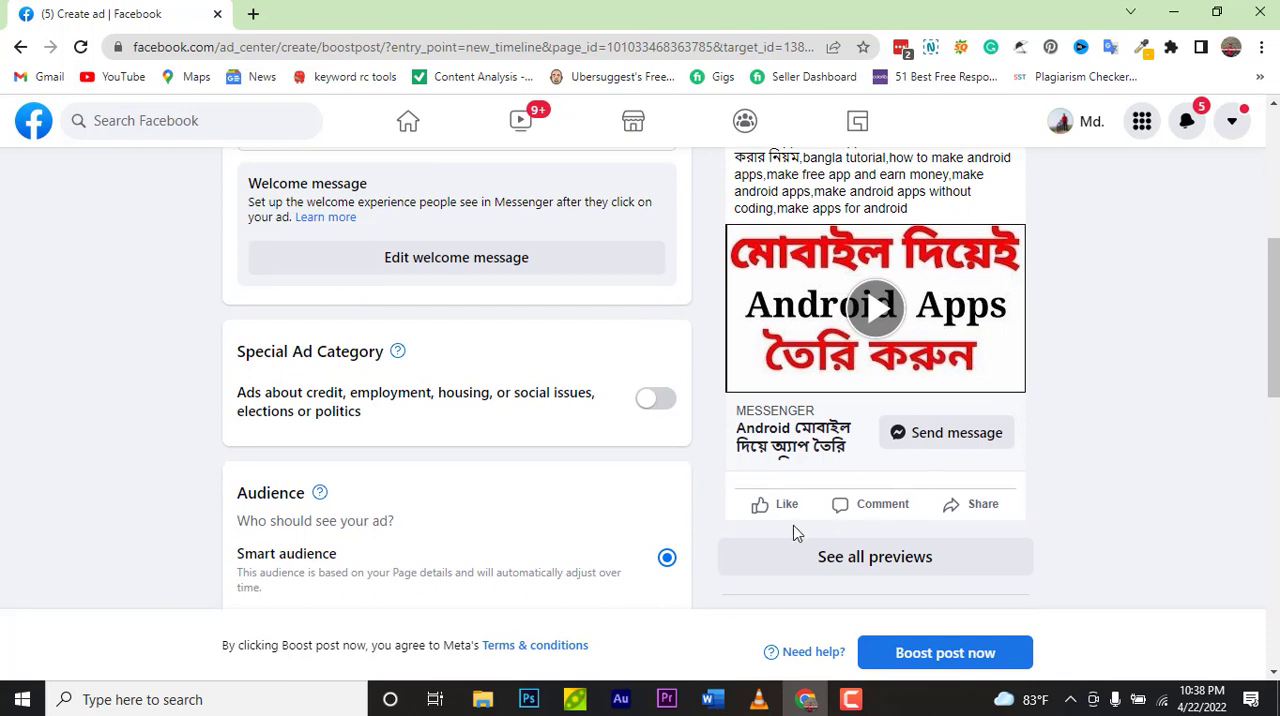
scroll(626, 541, up, 3)
scroll(626, 541, up, 2)
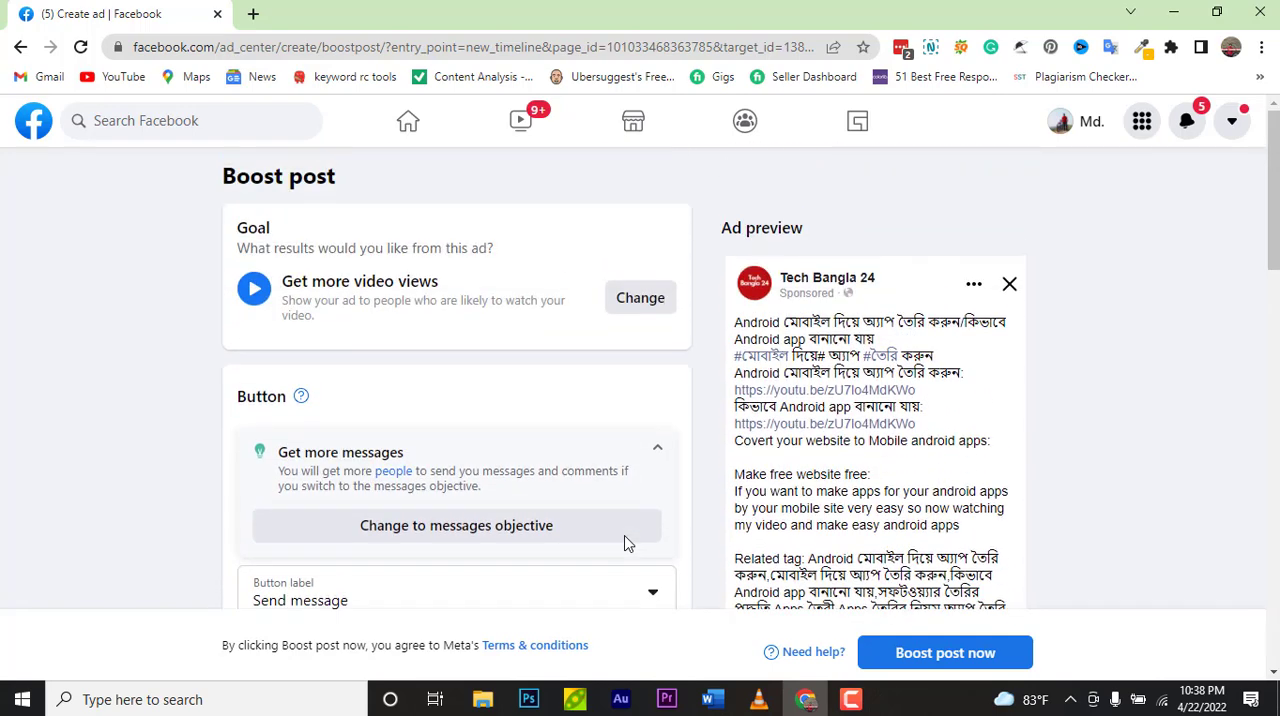
Step: Set the ad's button label to No button
click(655, 450)
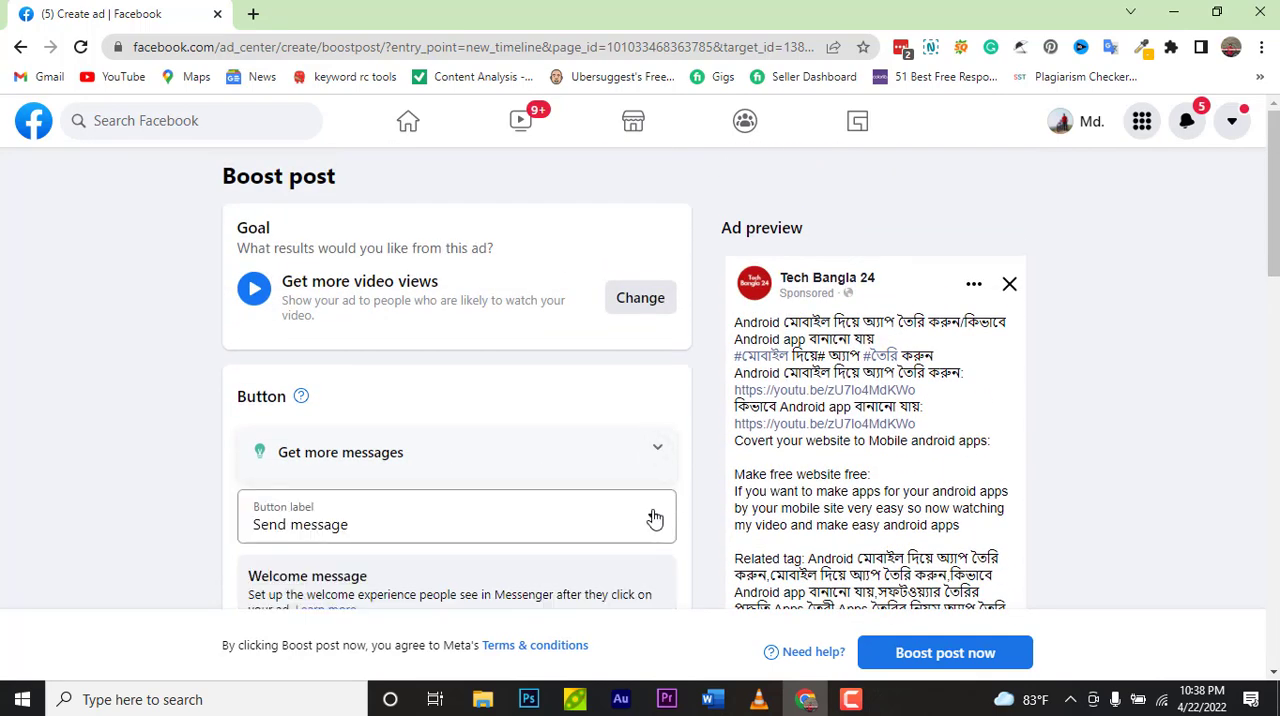
click(655, 518)
click(336, 203)
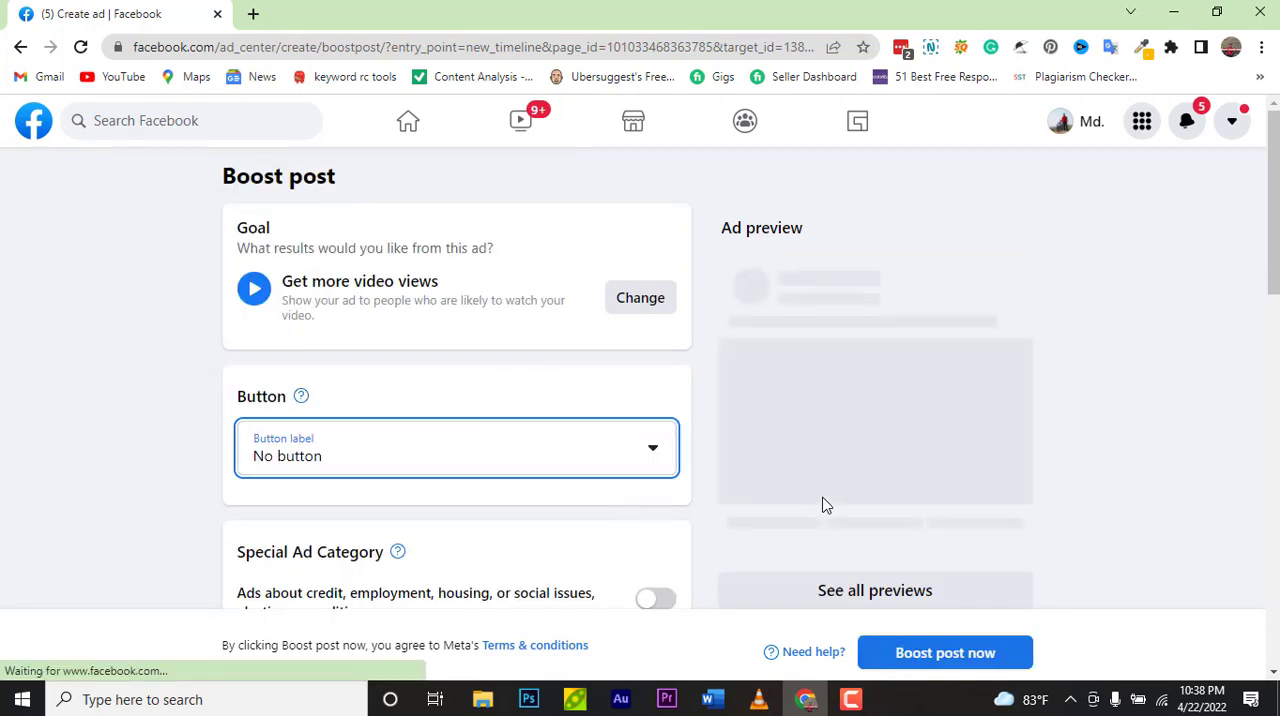
scroll(822, 505, down, 4)
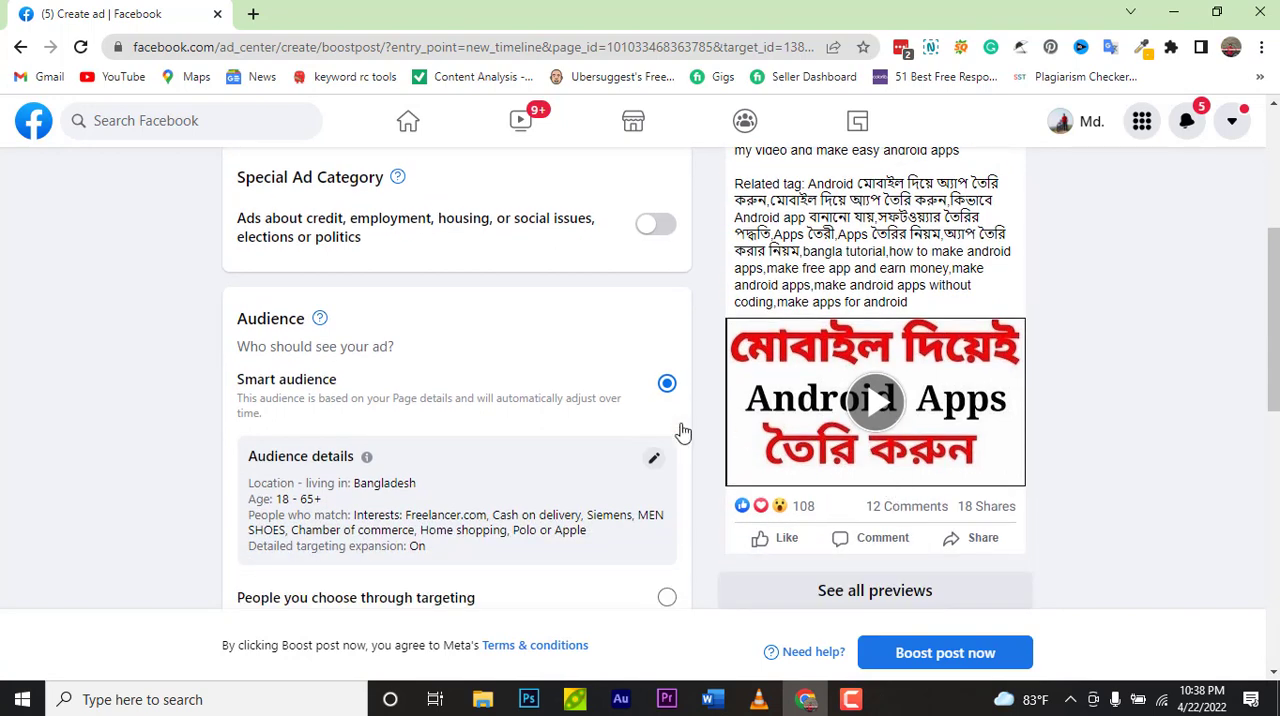
scroll(506, 445, up, 1)
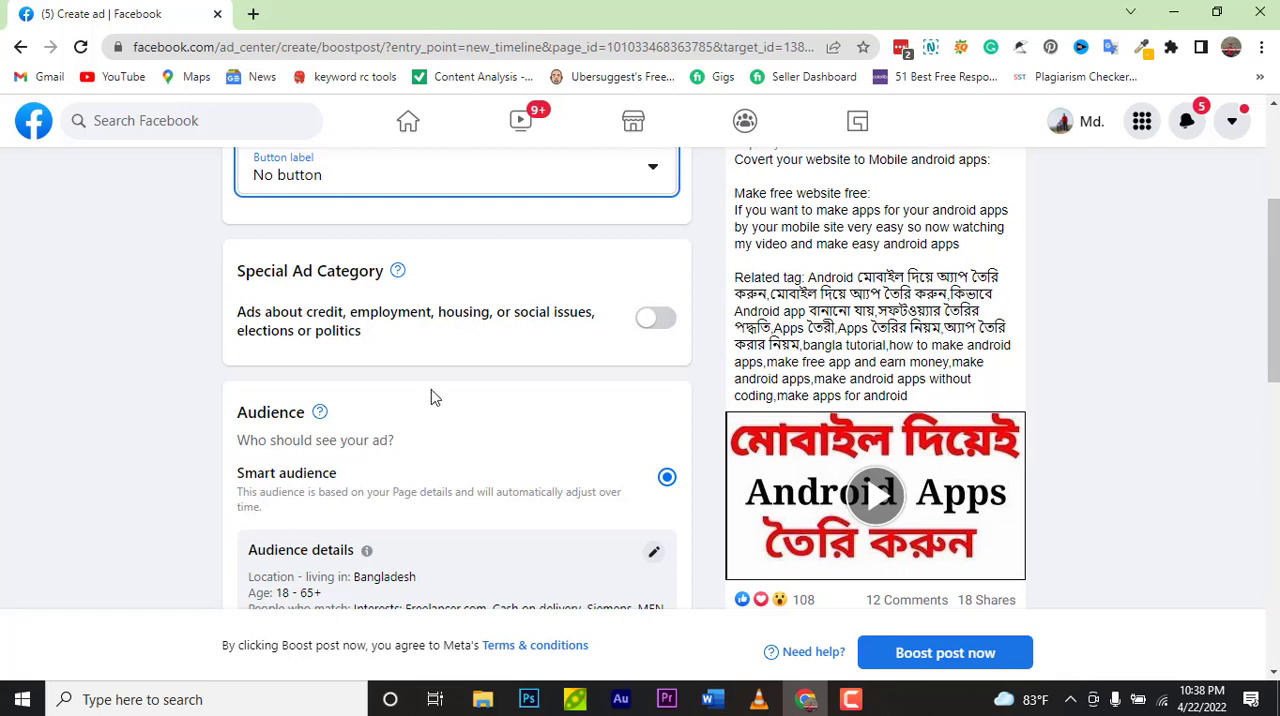
click(646, 322)
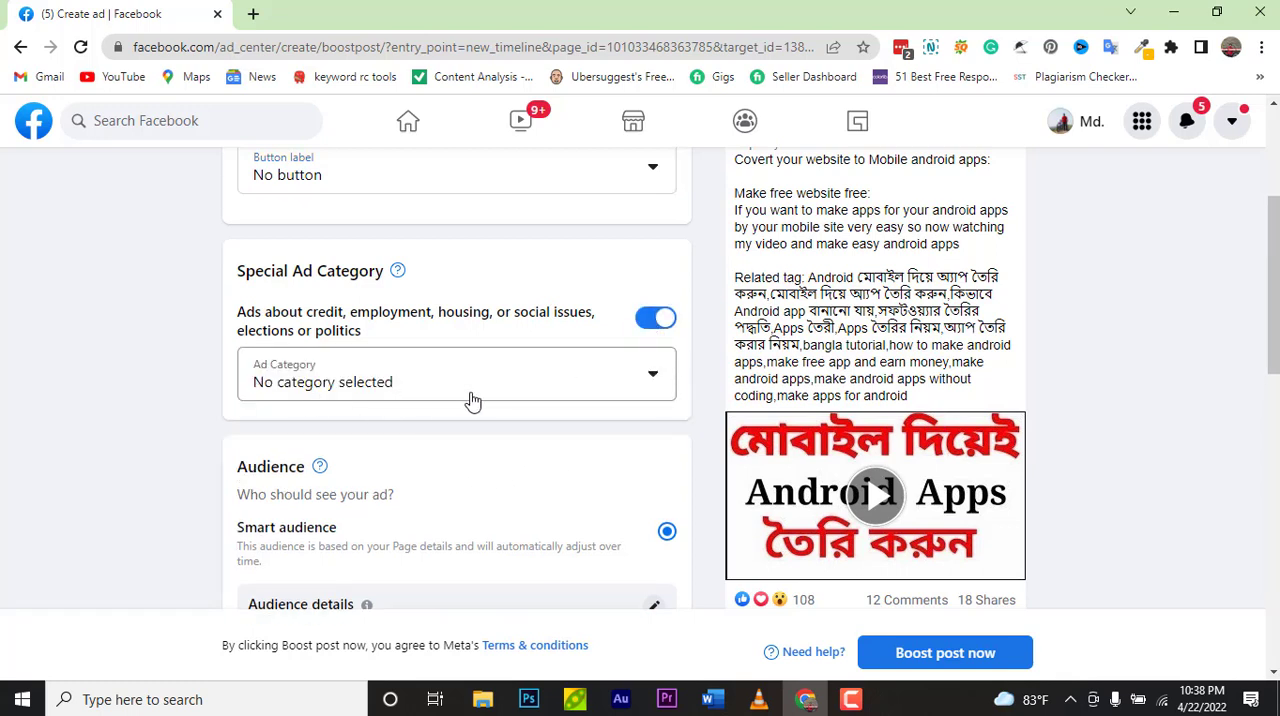
click(646, 376)
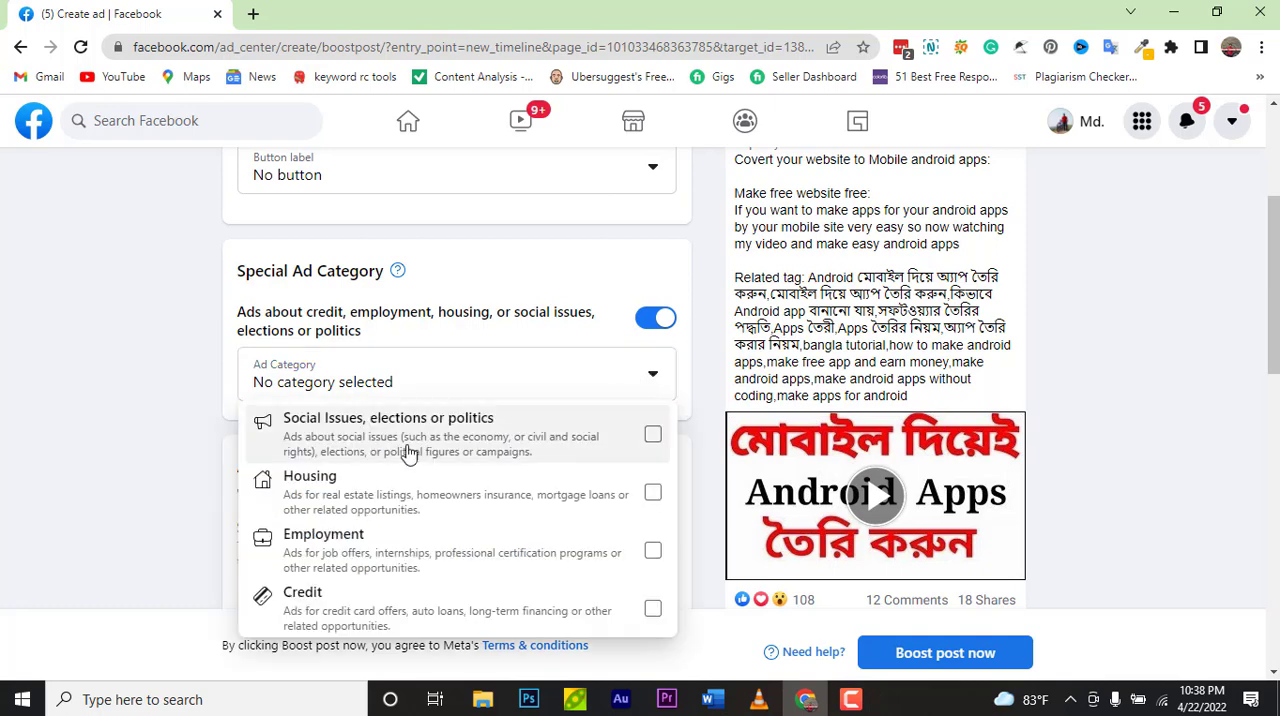
scroll(812, 446, down, 2)
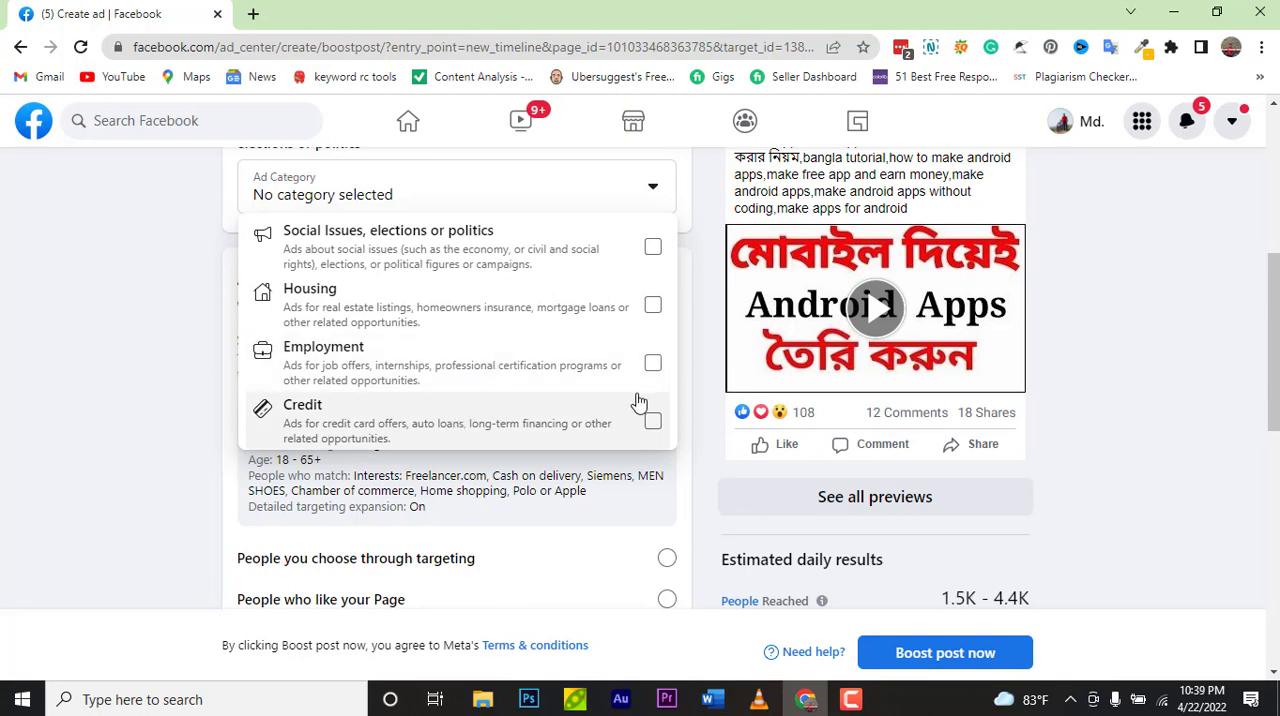
scroll(638, 401, up, 1)
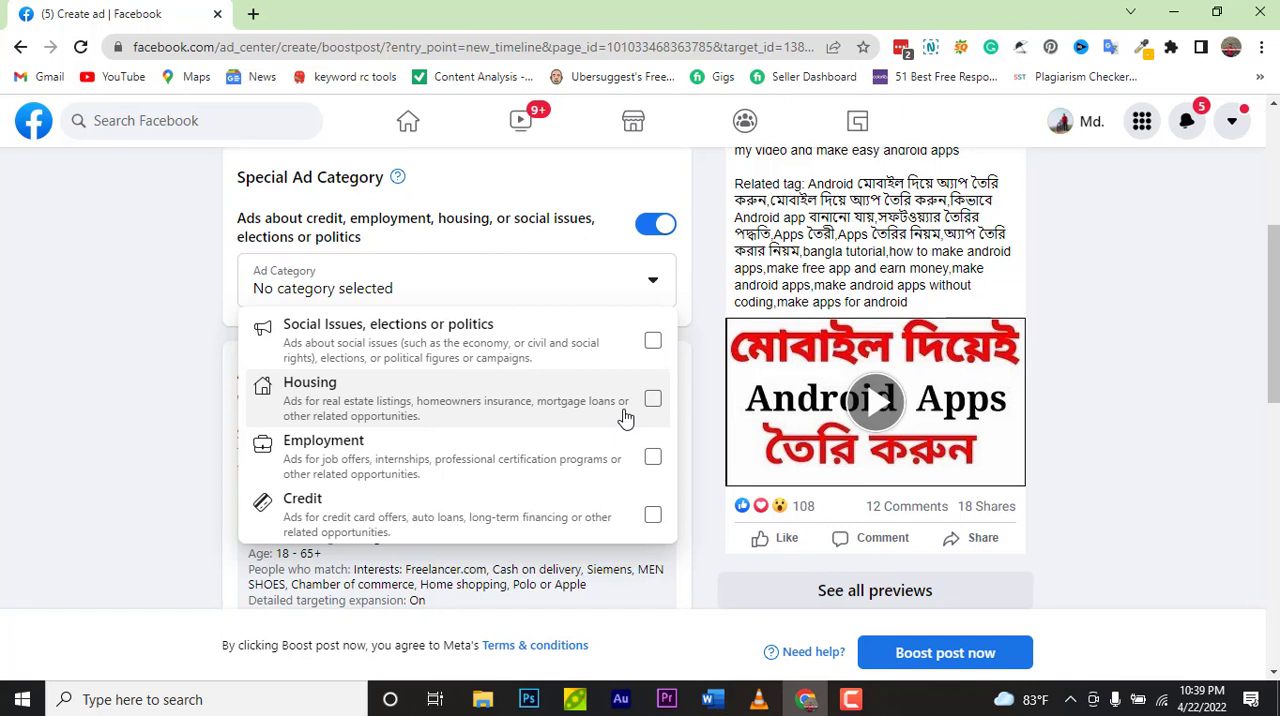
click(646, 236)
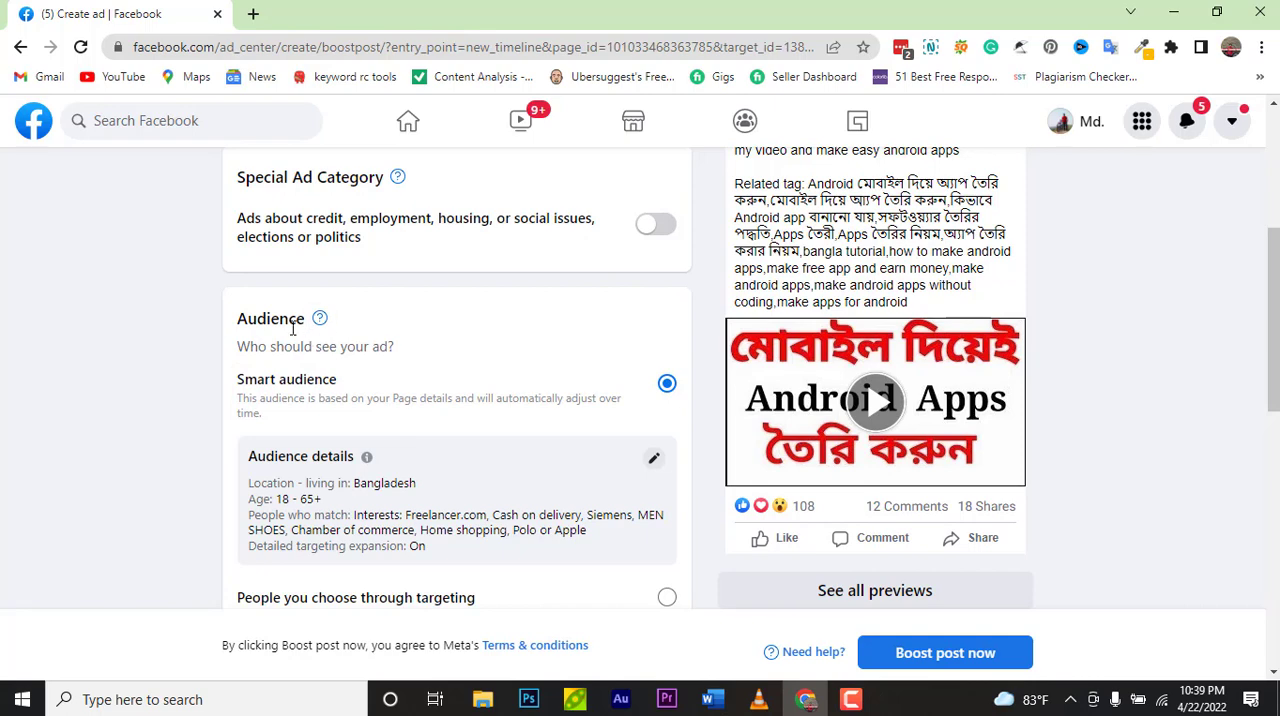
Step: Review the audience choices and the estimated daily results further down the form
scroll(566, 406, down, 1)
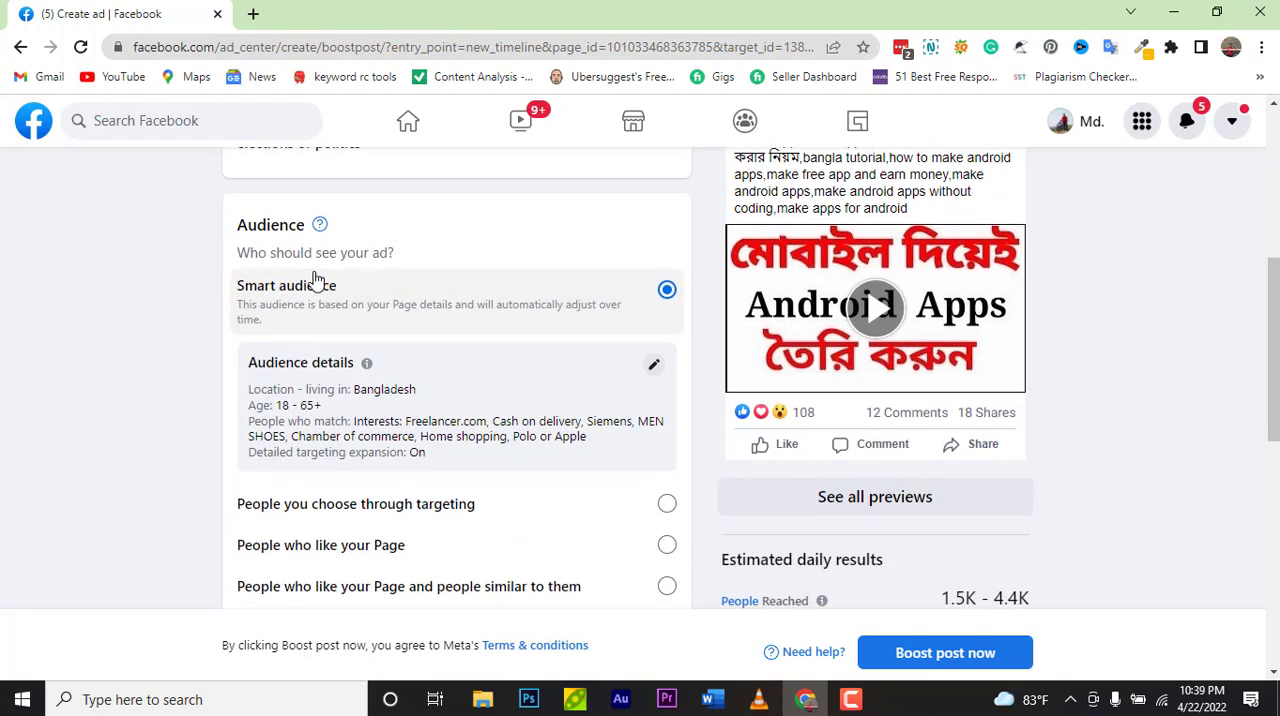
scroll(410, 450, down, 1)
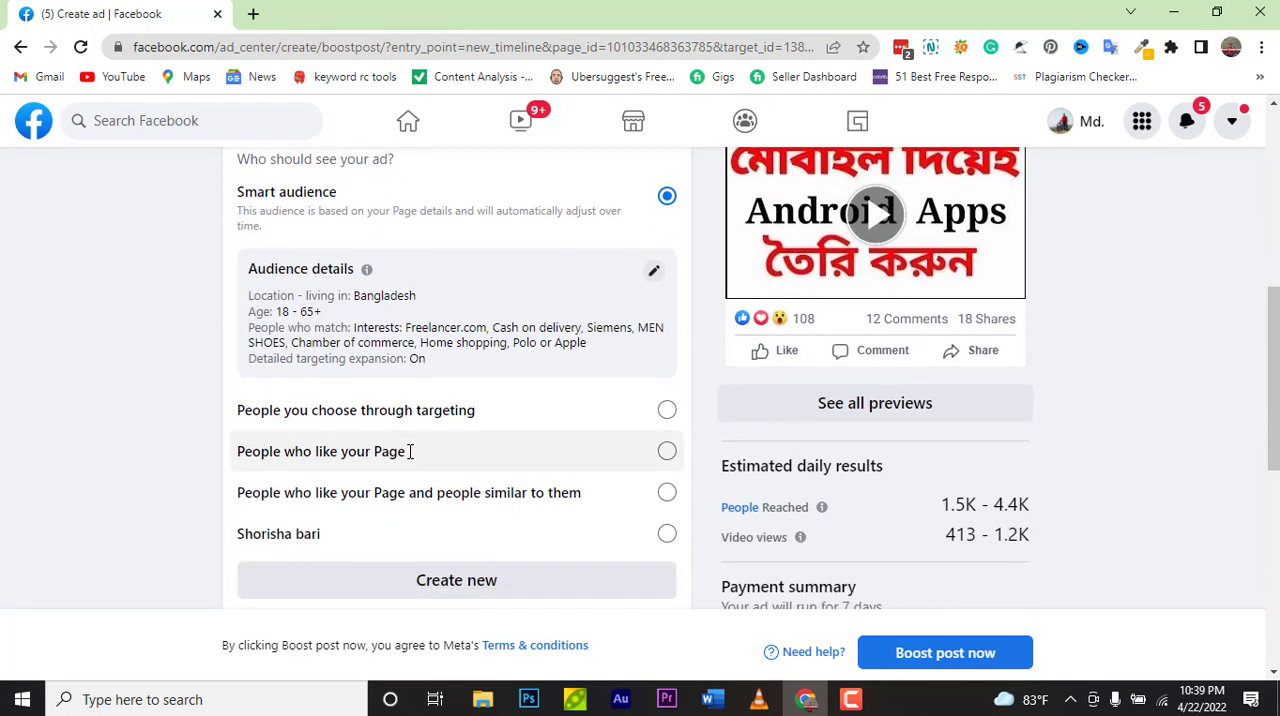
scroll(410, 462, up, 2)
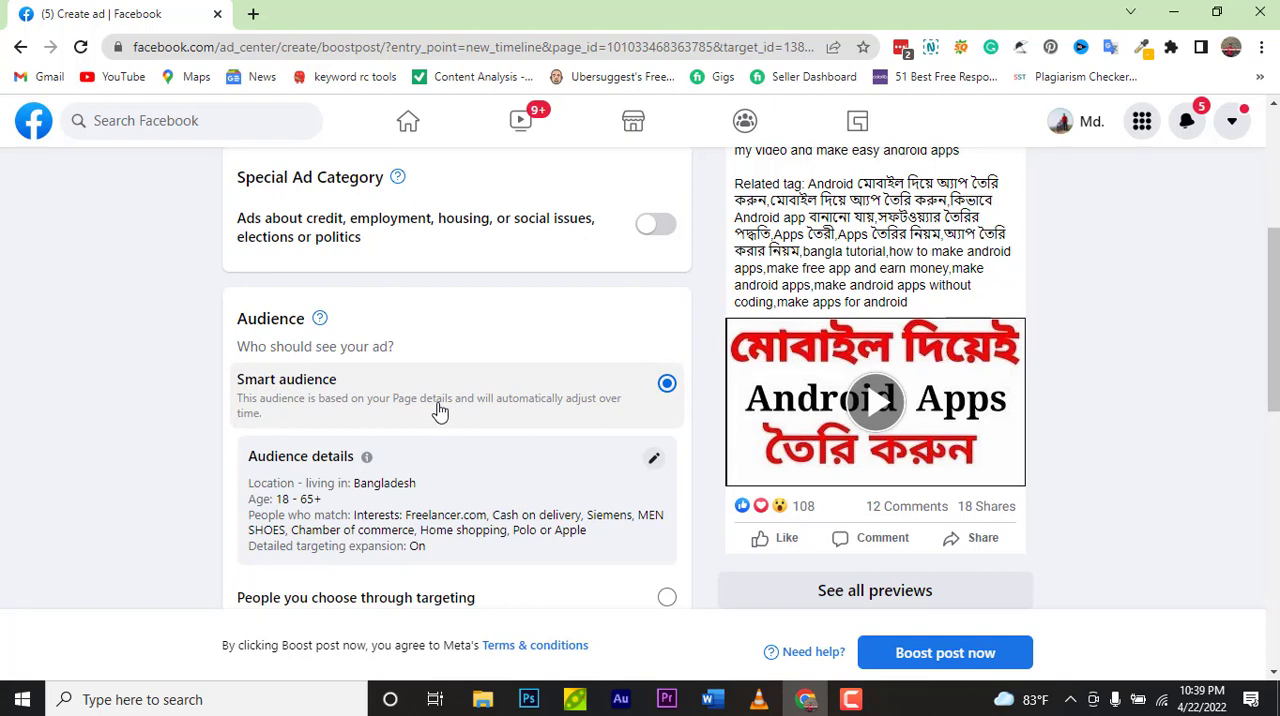
scroll(440, 410, down, 1)
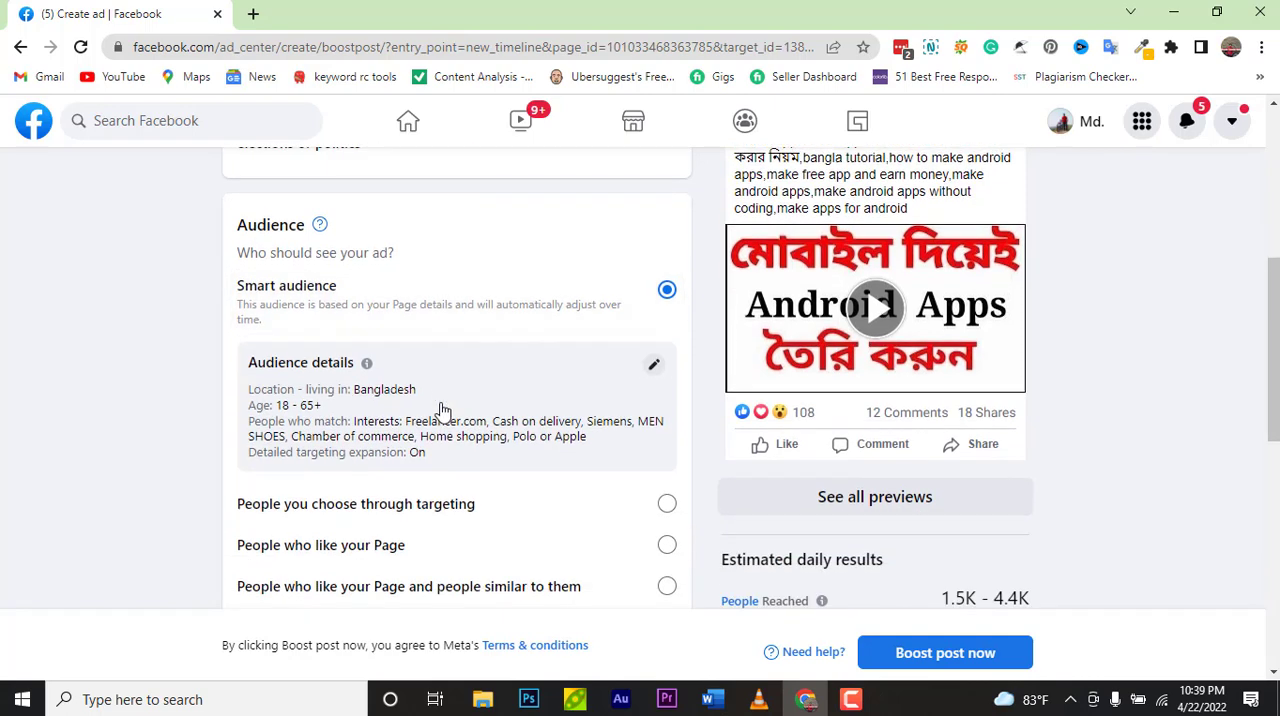
scroll(440, 410, down, 1)
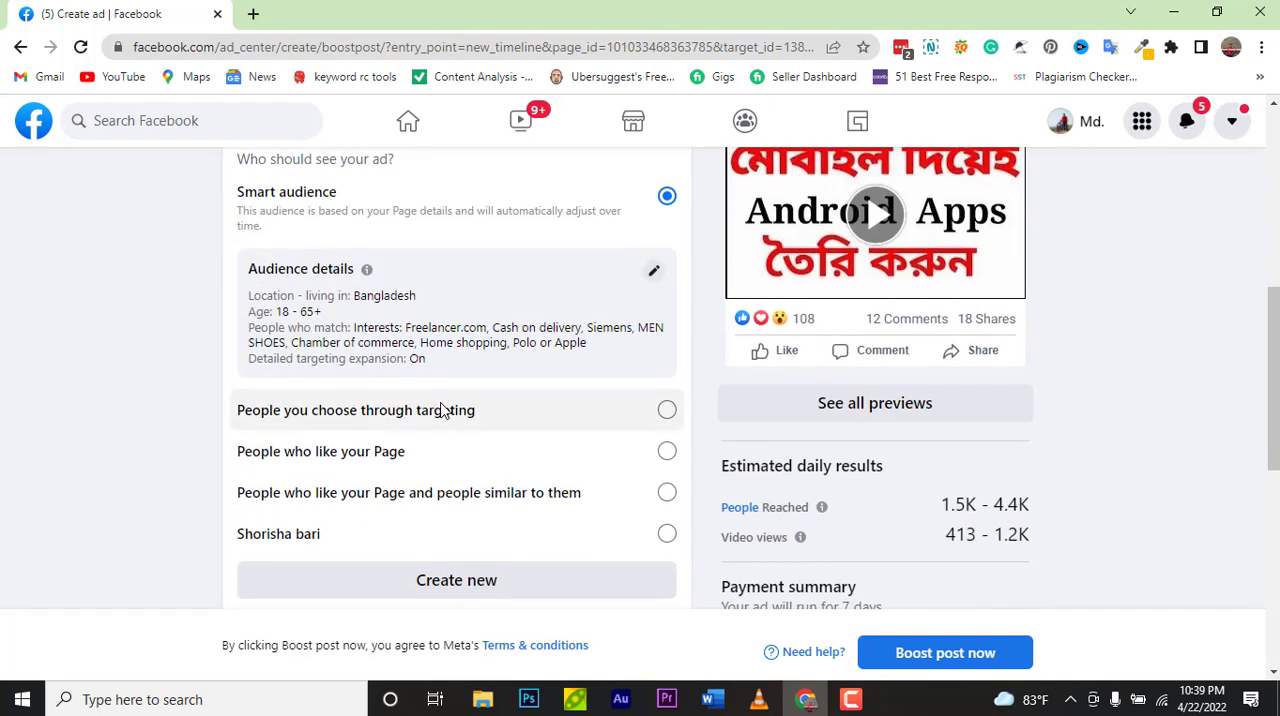
scroll(443, 410, down, 1)
scroll(443, 410, down, 1)
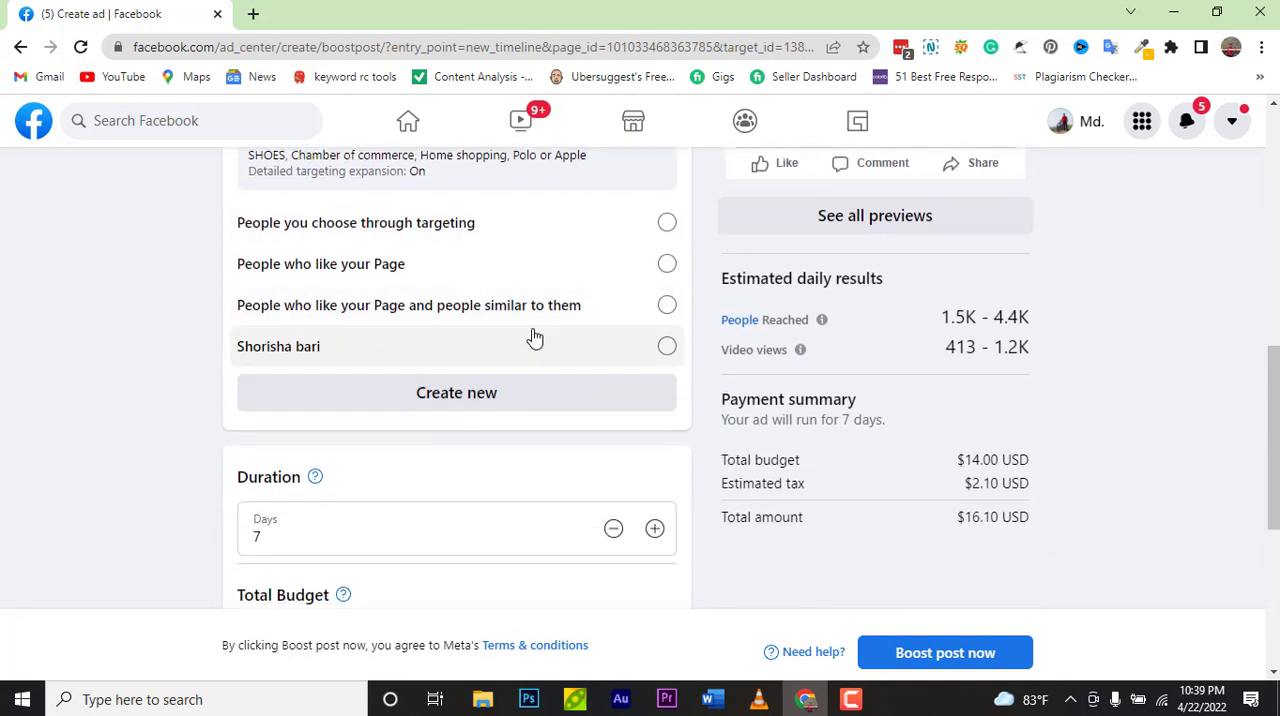
scroll(532, 337, up, 1)
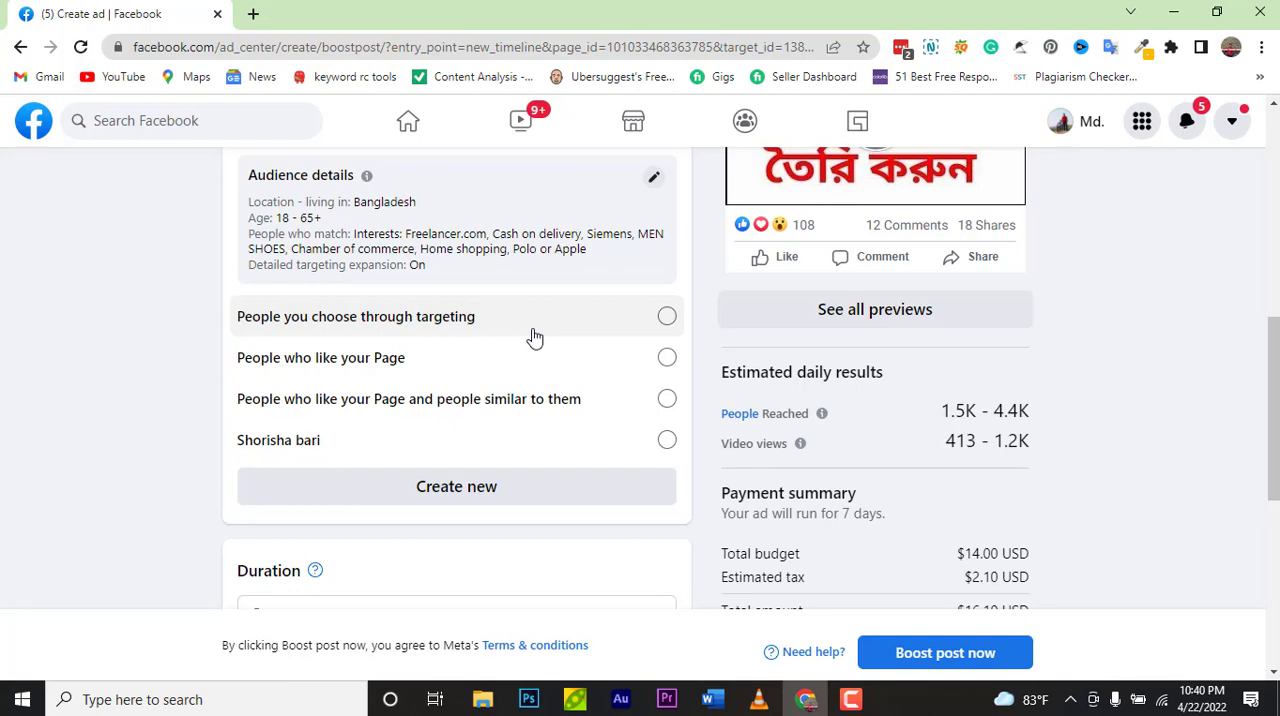
scroll(589, 334, up, 3)
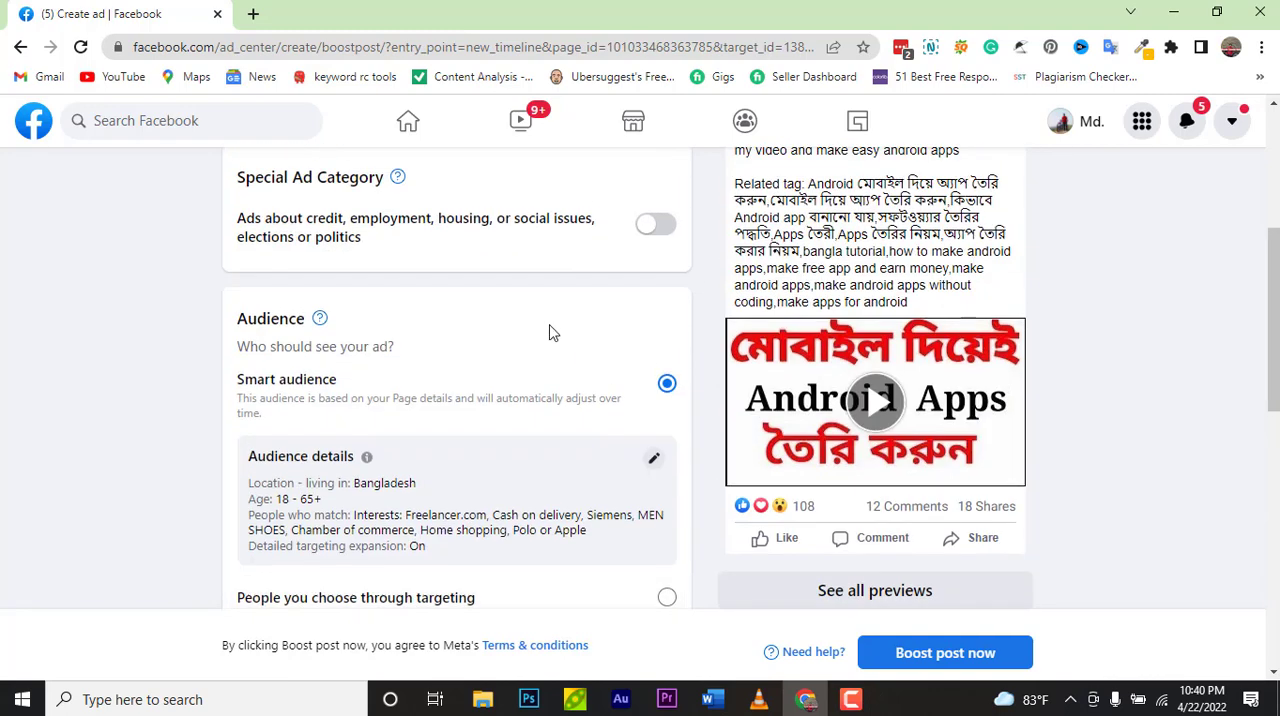
scroll(551, 331, down, 1)
scroll(520, 388, down, 3)
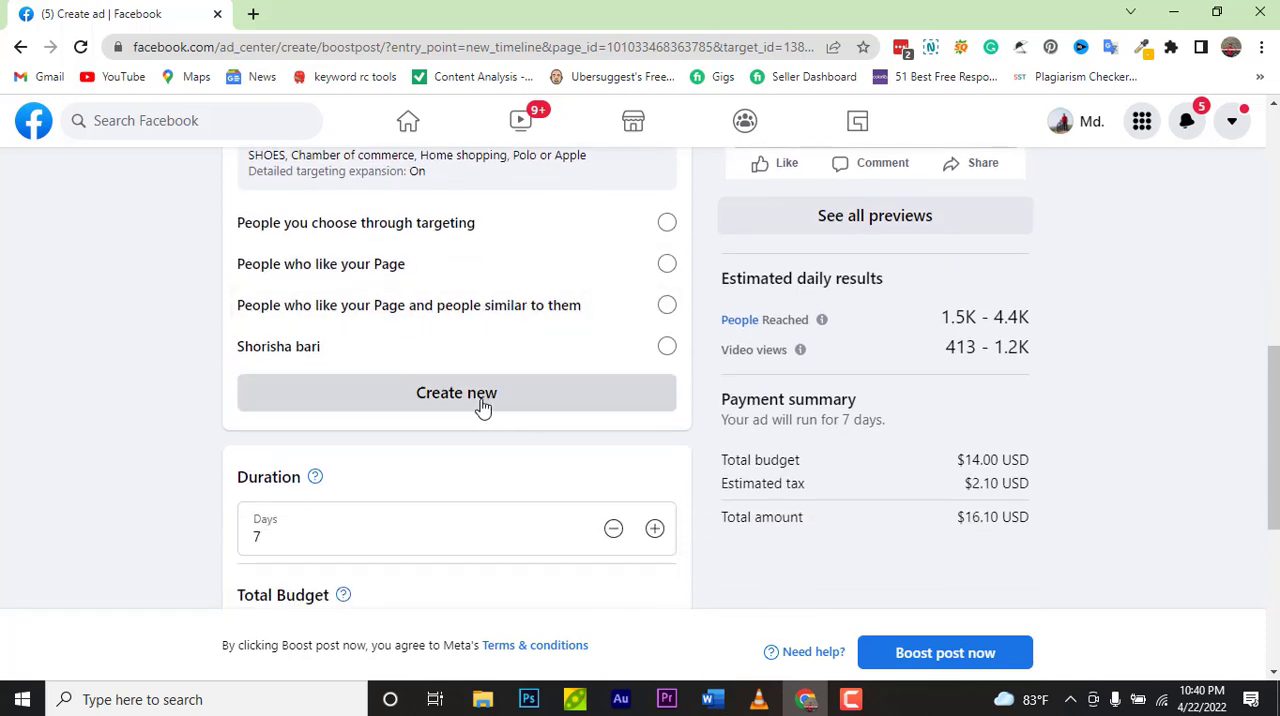
Step: Open a new audience form and try the Men and Women gender options, leaving the gender at All
click(483, 400)
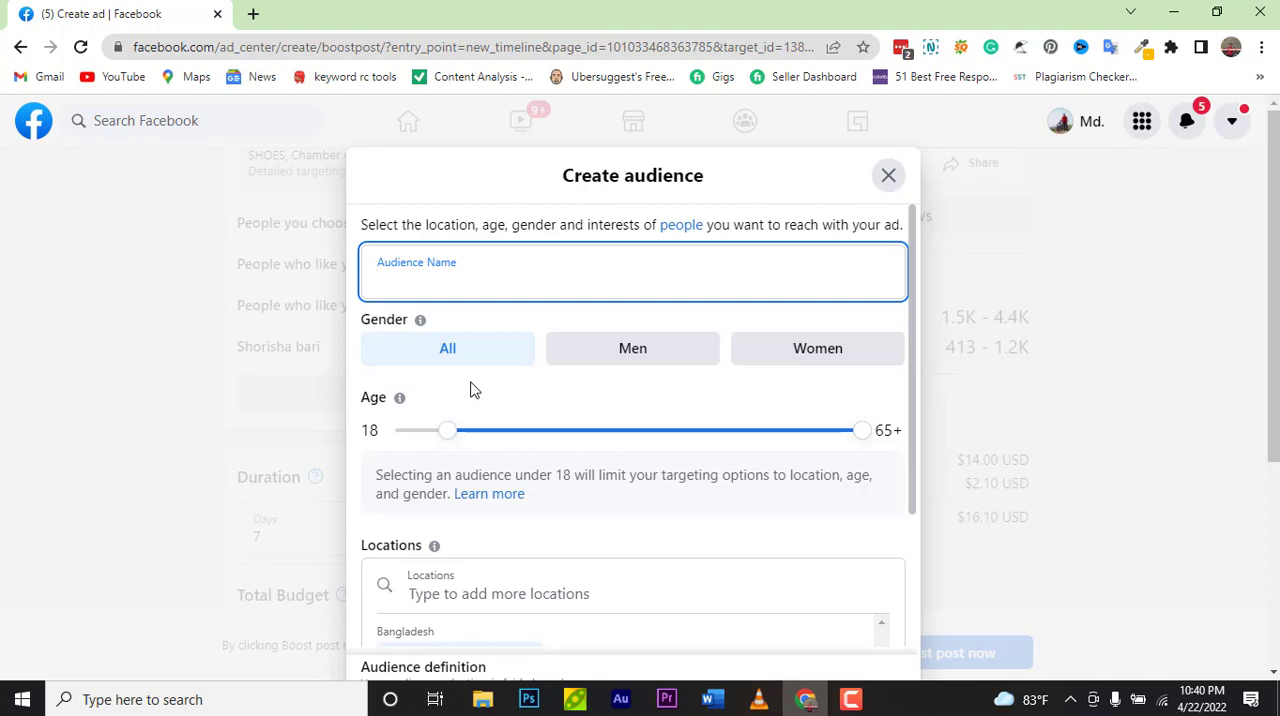
click(632, 349)
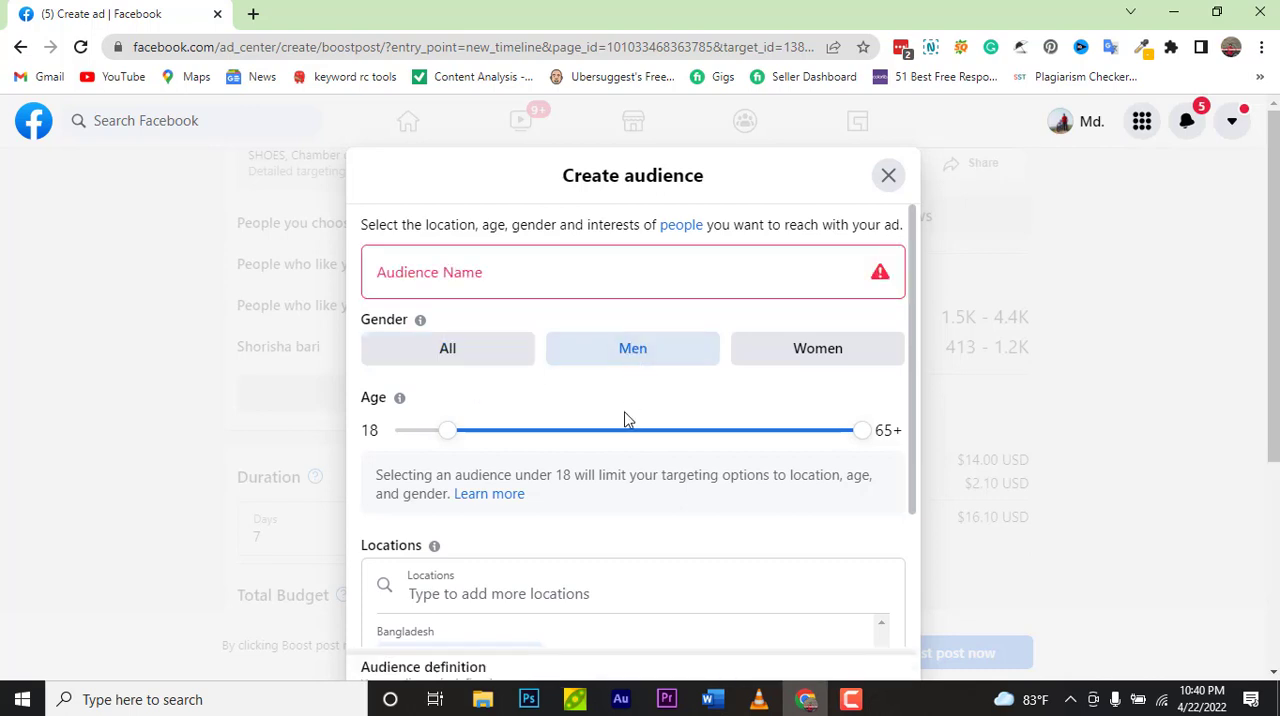
scroll(609, 509, down, 2)
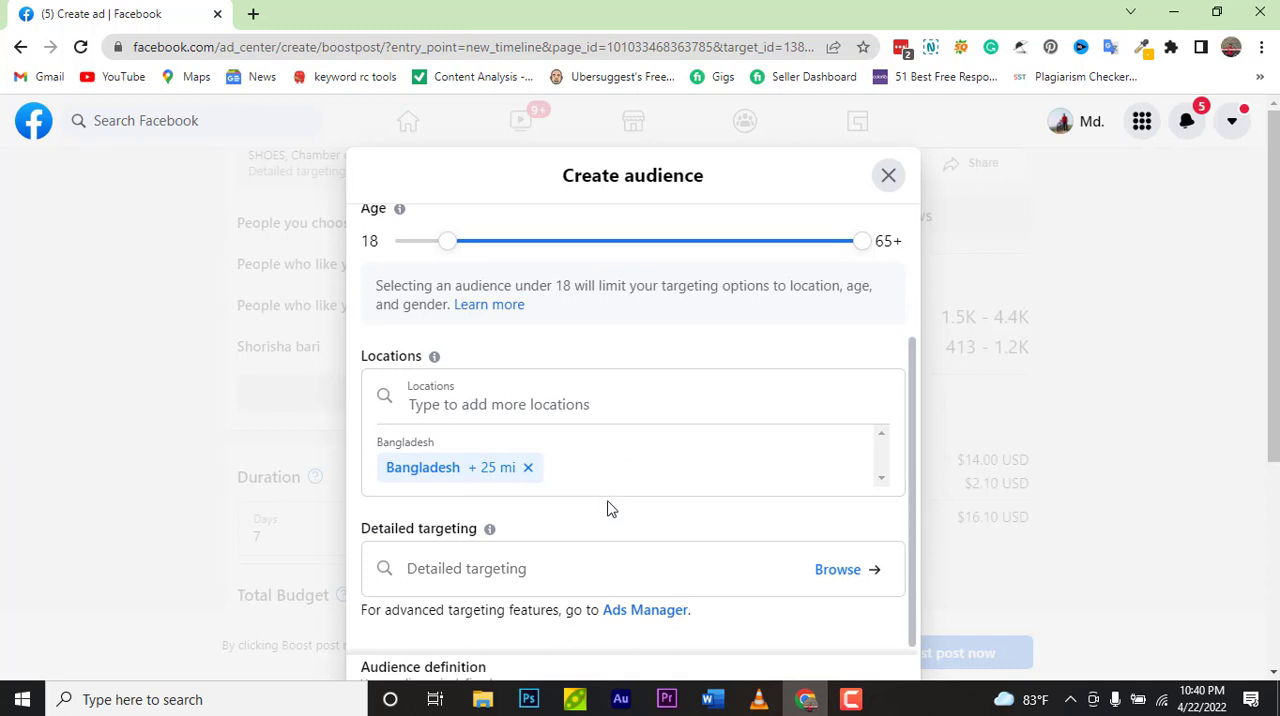
scroll(607, 509, up, 2)
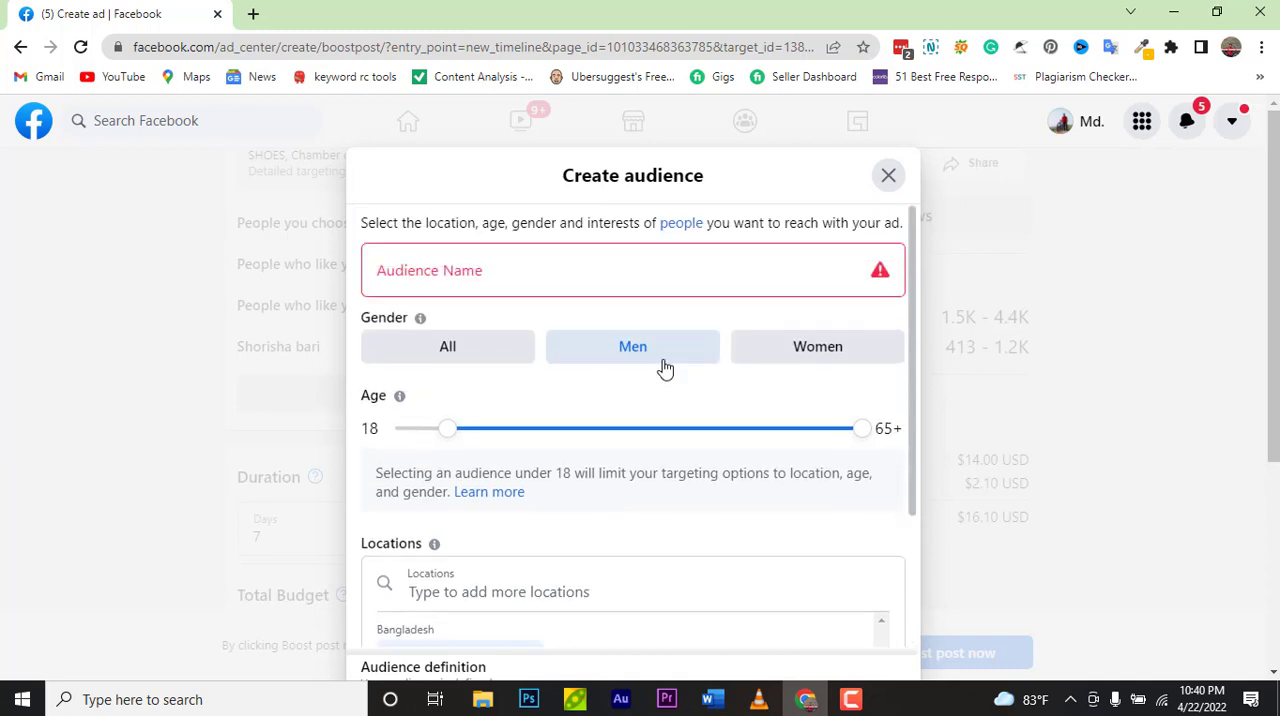
click(807, 362)
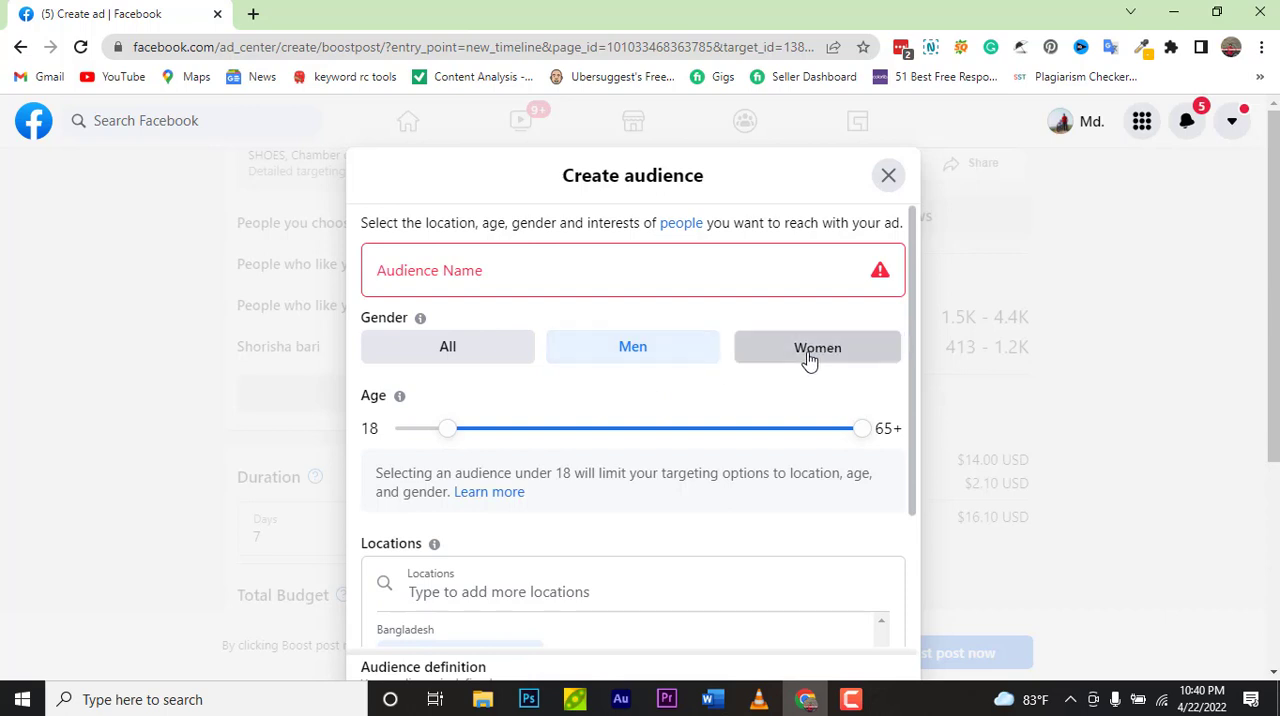
scroll(694, 449, down, 2)
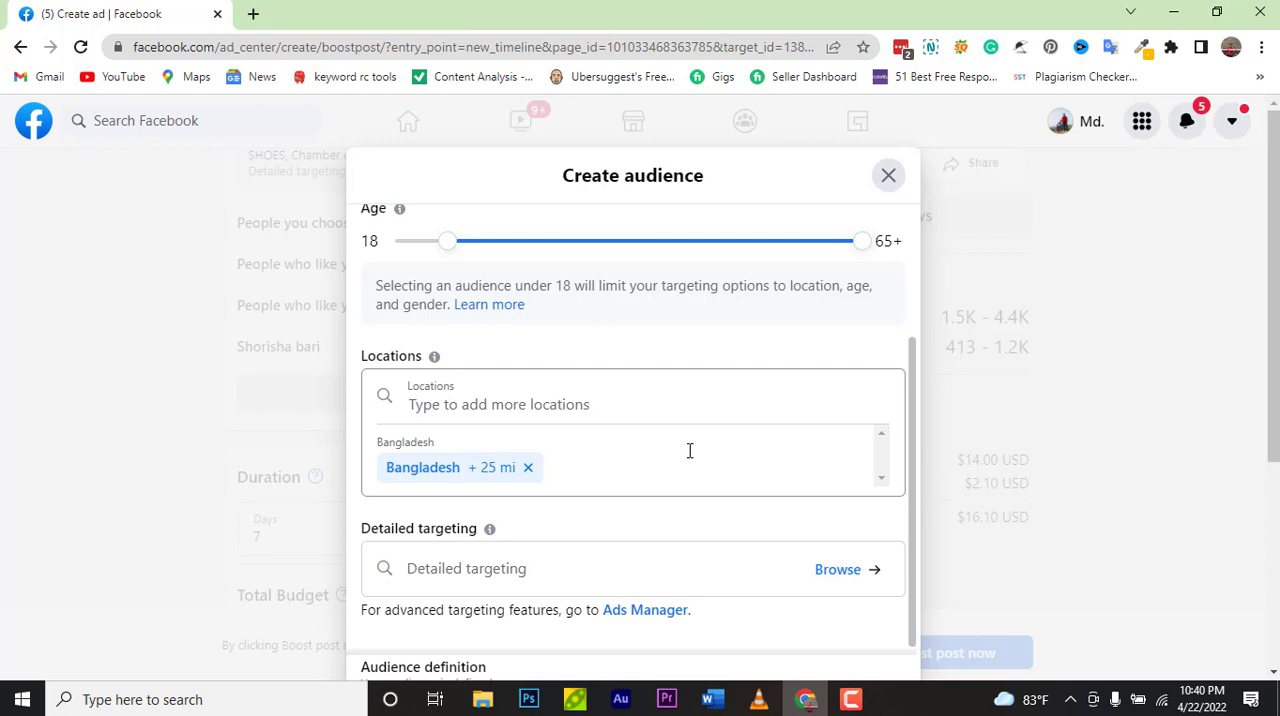
scroll(688, 451, up, 2)
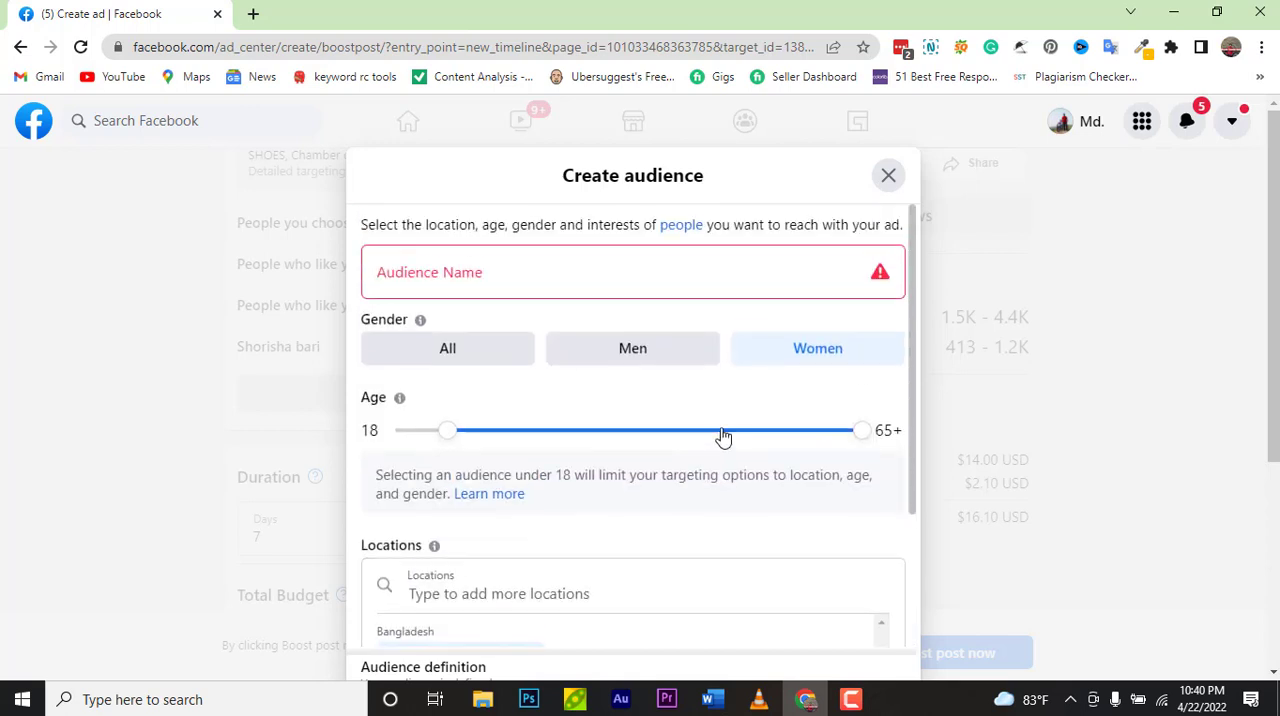
click(447, 352)
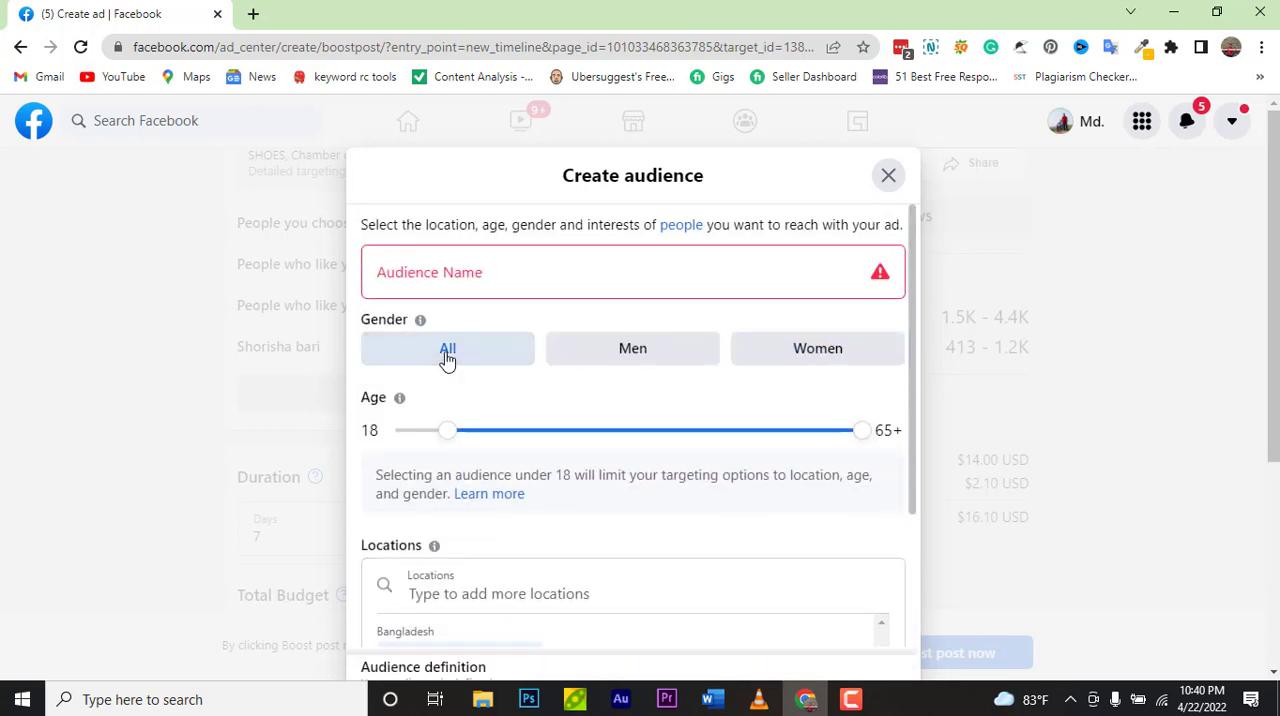
Step: Name the new audience Student
click(503, 278)
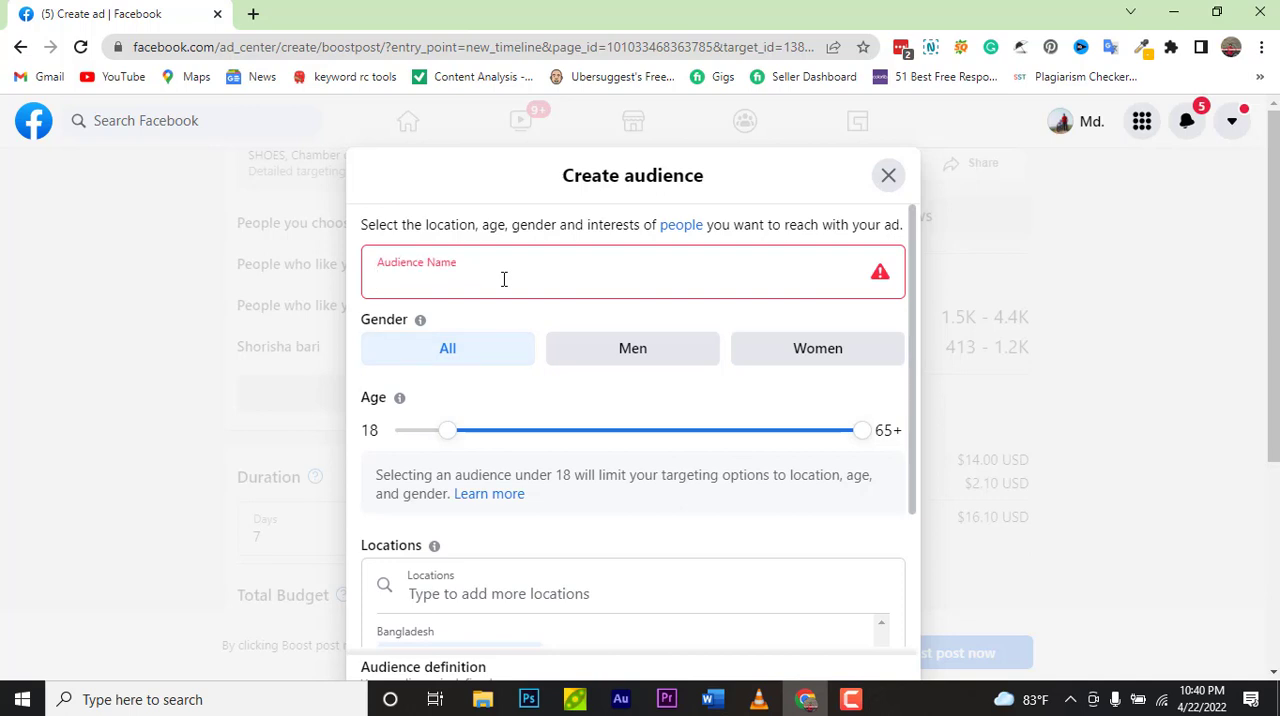
text(D)
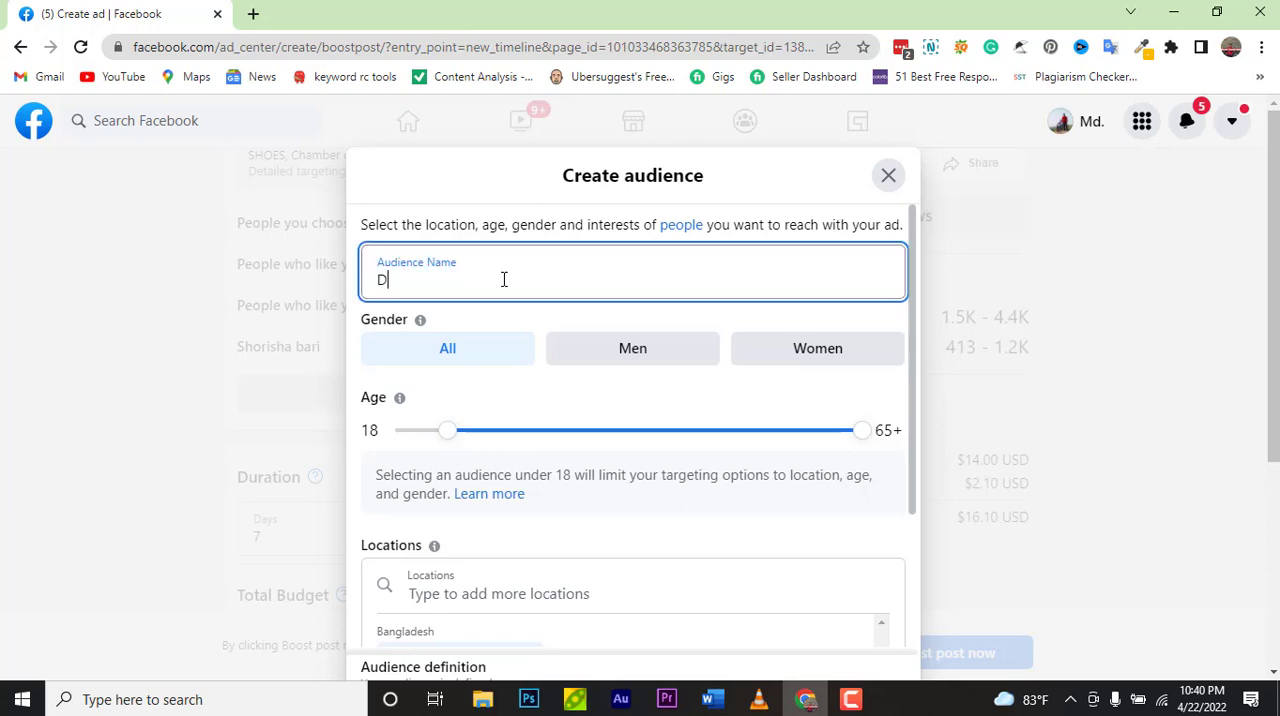
key(BackSpace)
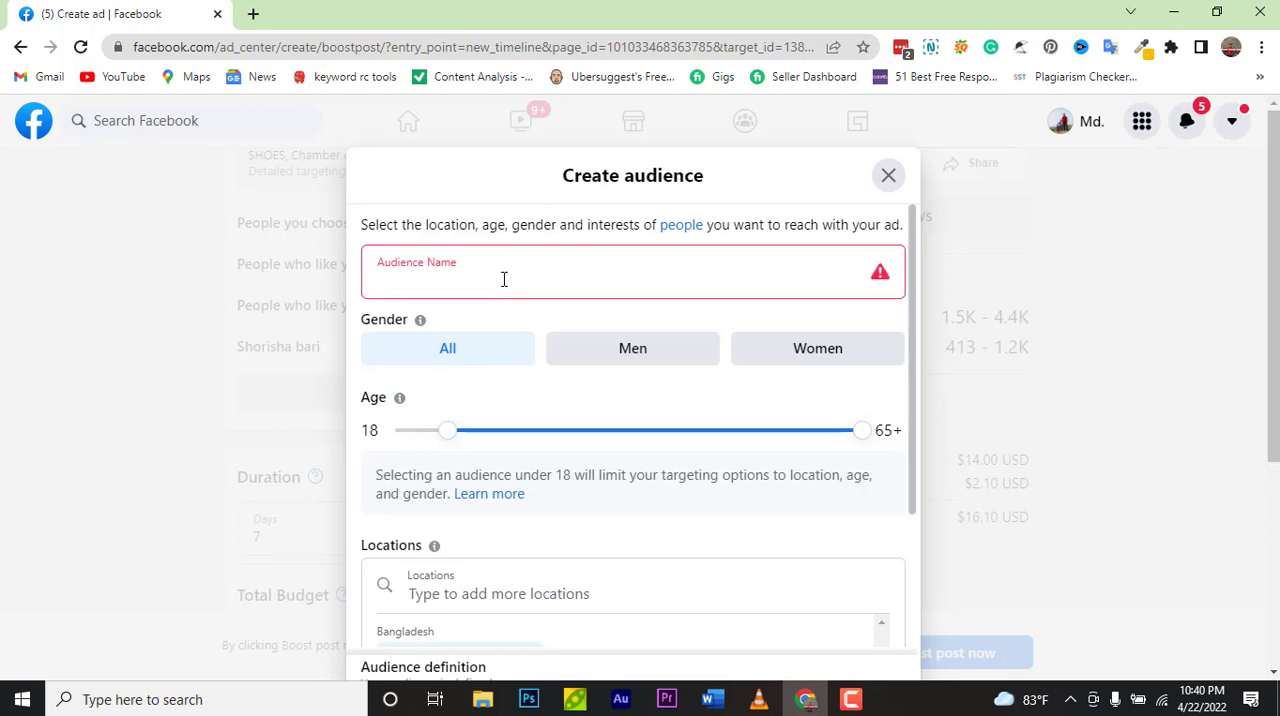
text(Student)
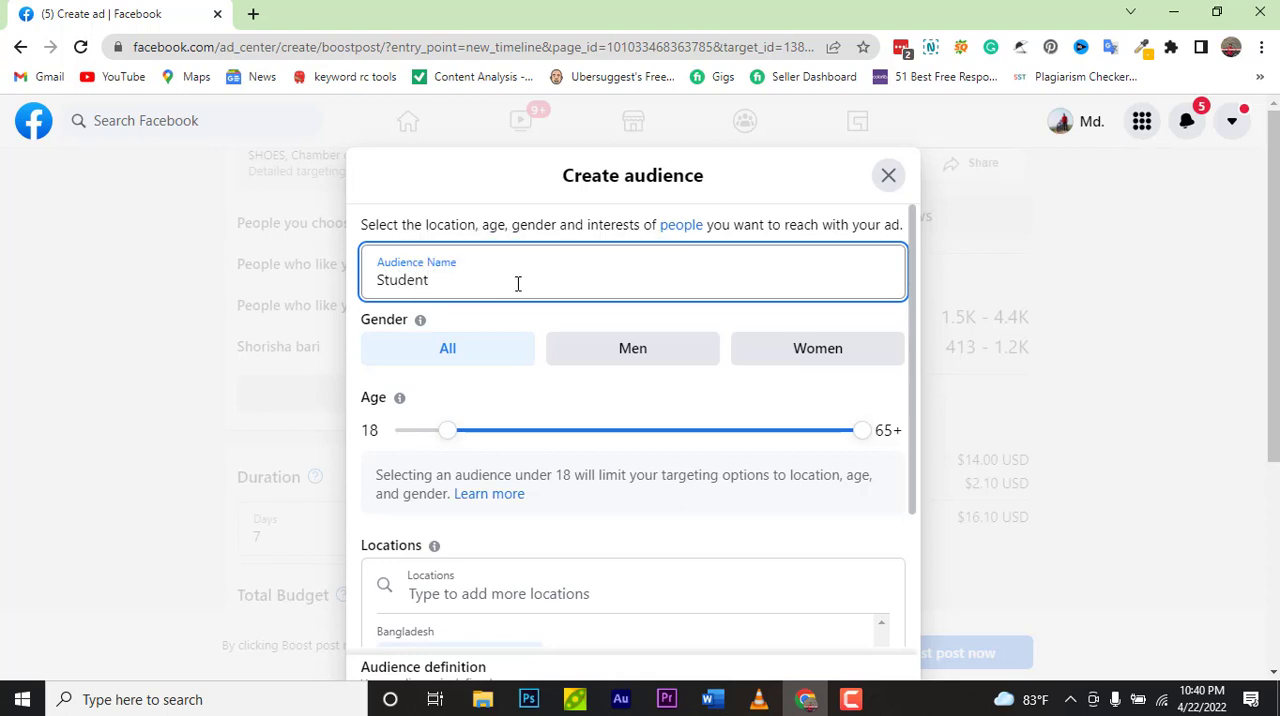
click(523, 318)
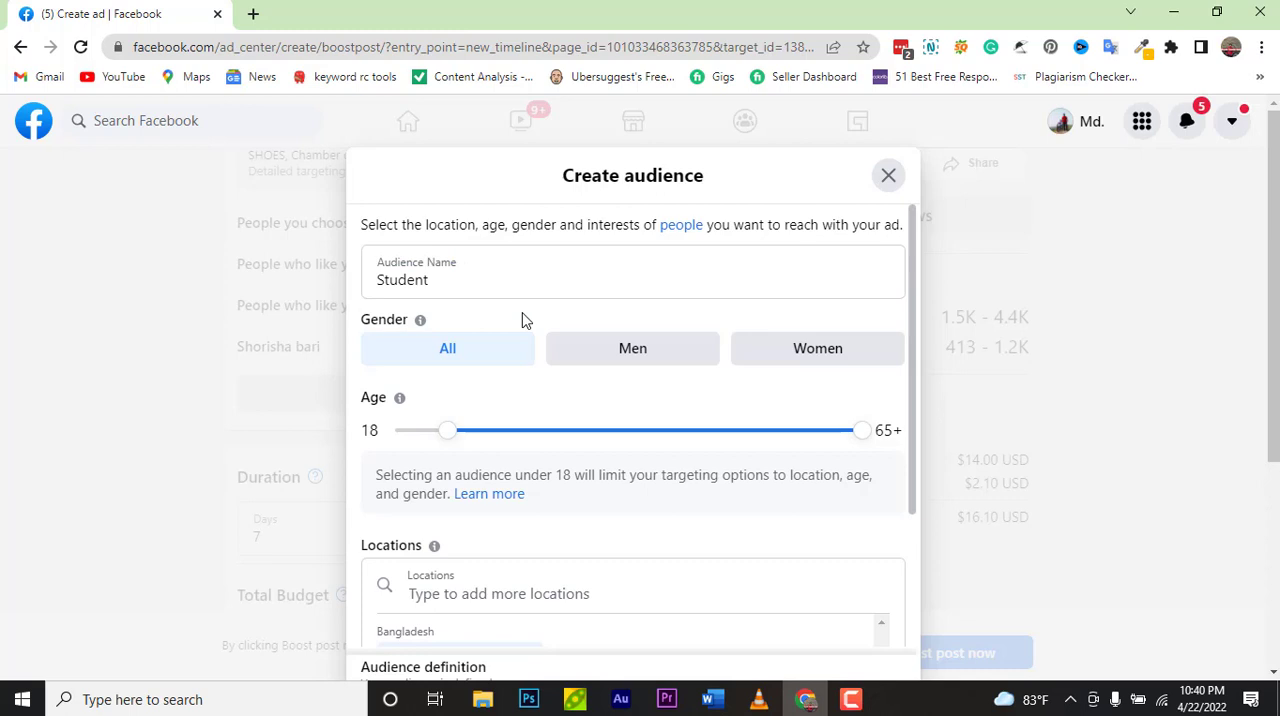
click(475, 278)
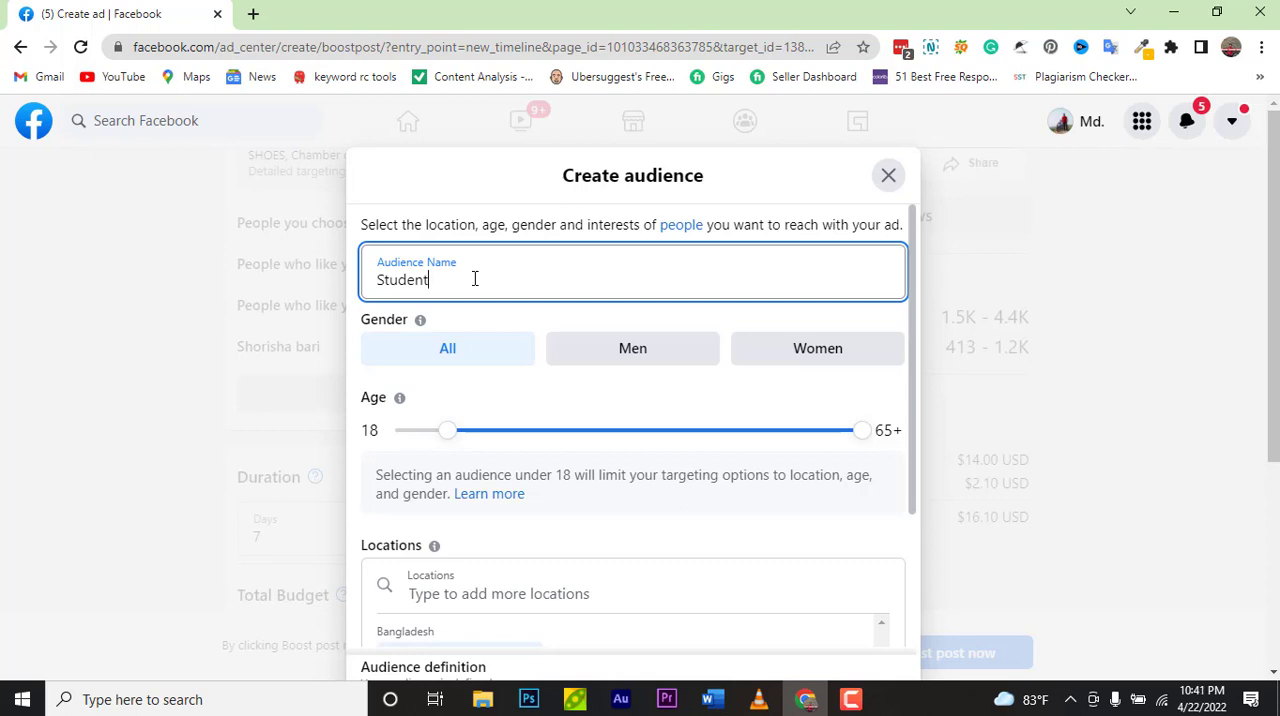
Step: Replace the Bangladesh location with Chittagong, Chittagong Division, Bangladesh and shrink its radius to 18 mi
scroll(475, 280, down, 2)
click(497, 403)
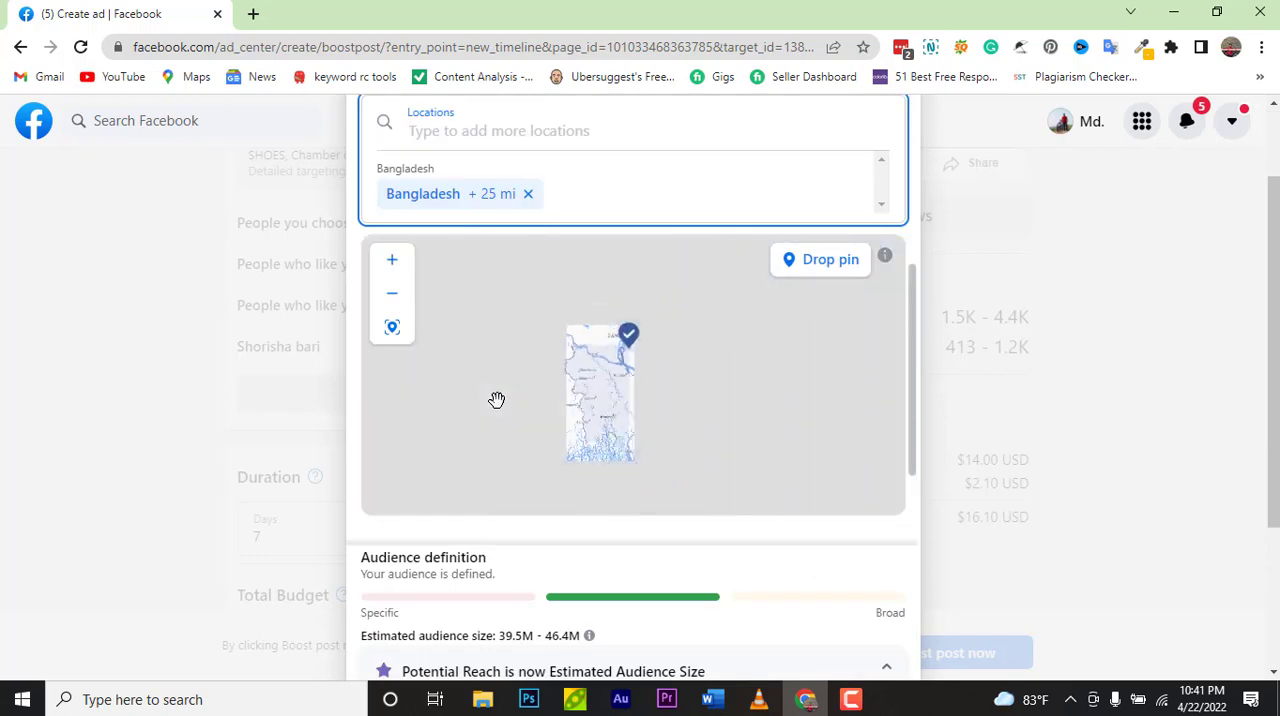
click(529, 194)
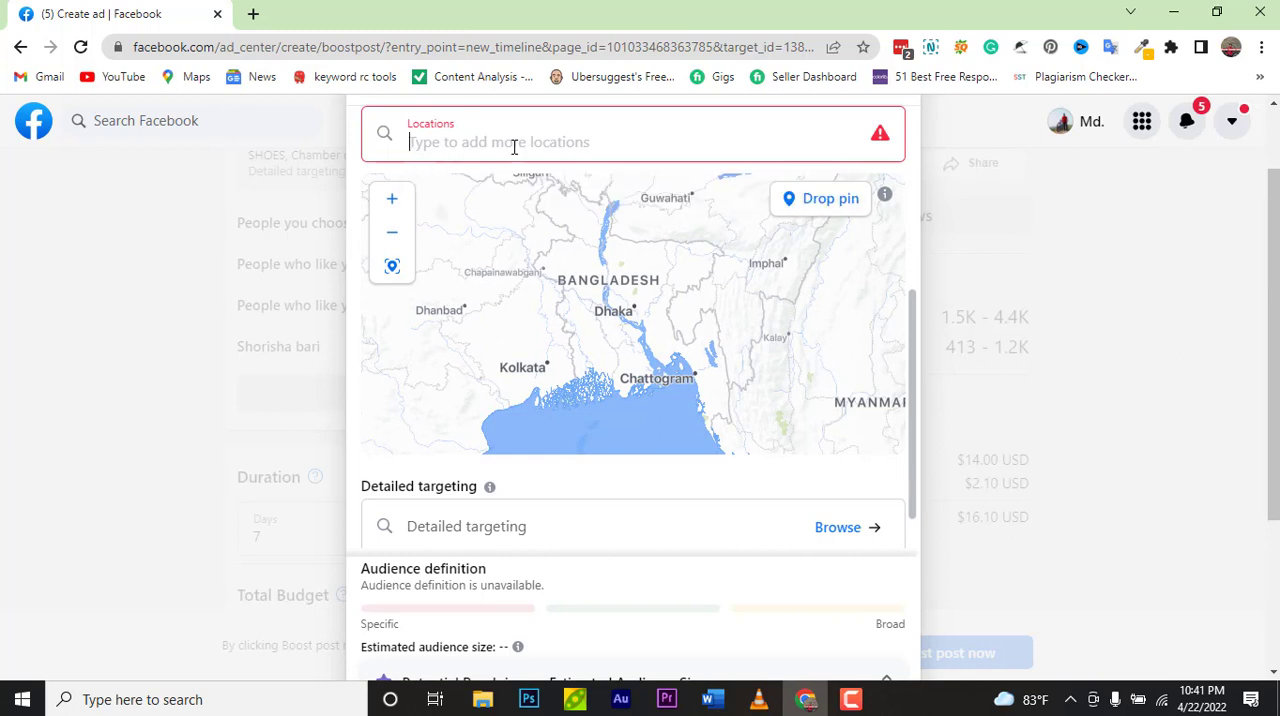
text(chitt)
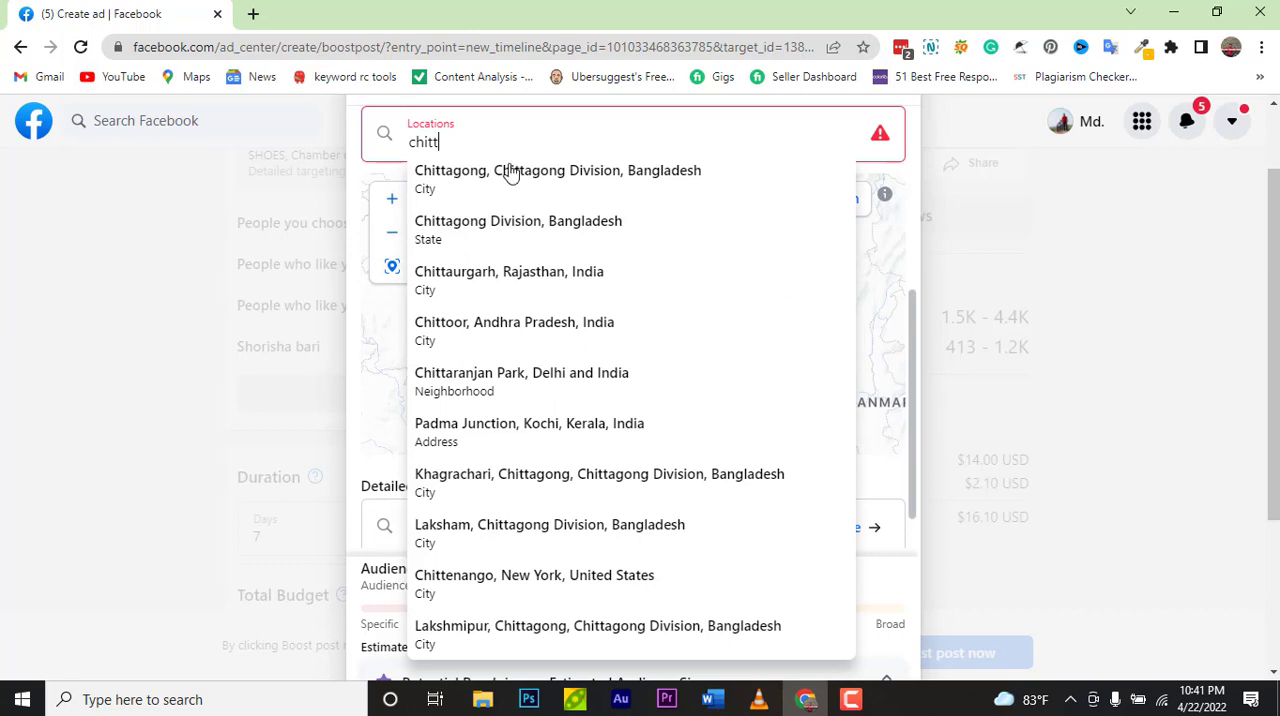
click(508, 174)
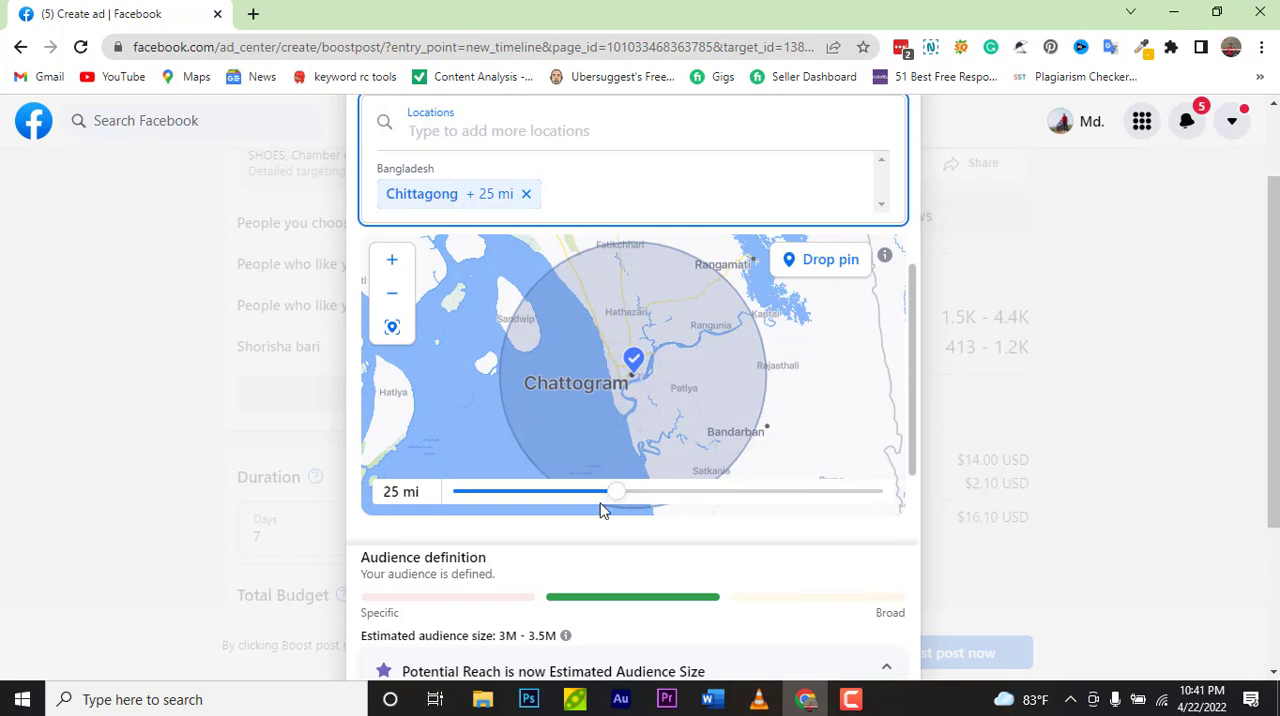
drag(613, 500, 543, 475)
scroll(608, 446, down, 1)
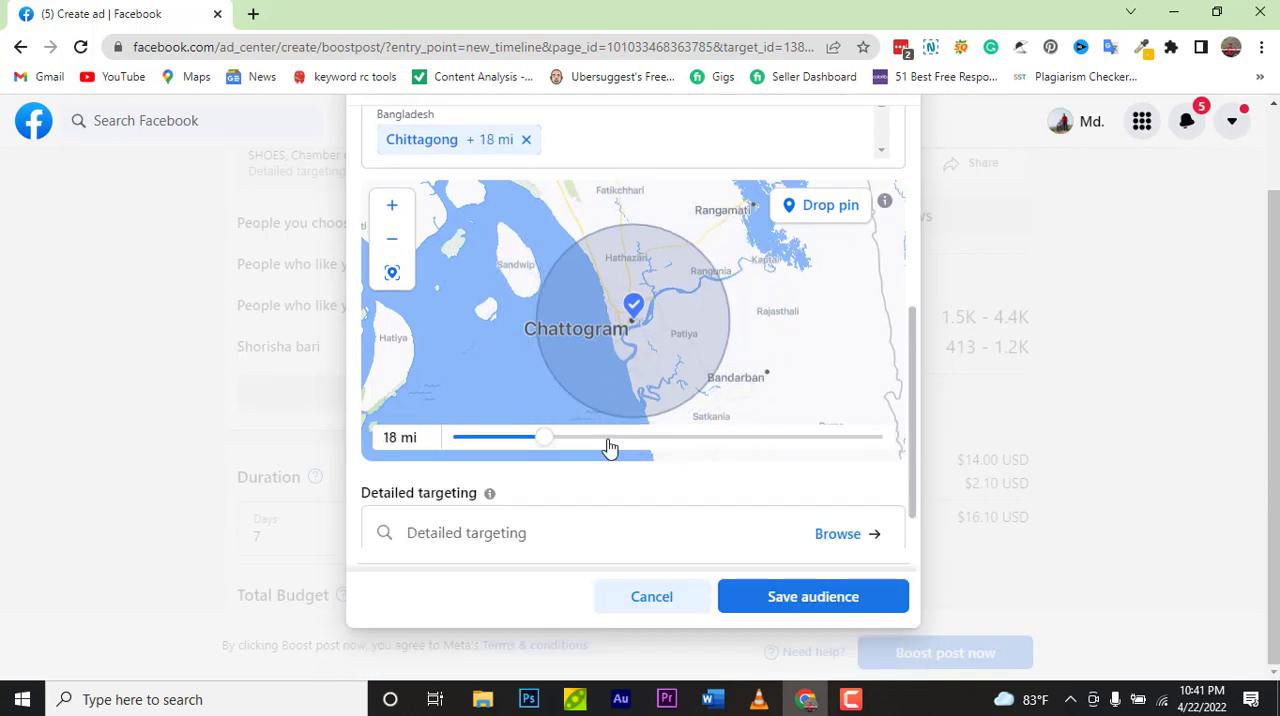
Step: Zoom the location map in and out to examine the area around the Chittagong pin
scroll(633, 380, down, 3)
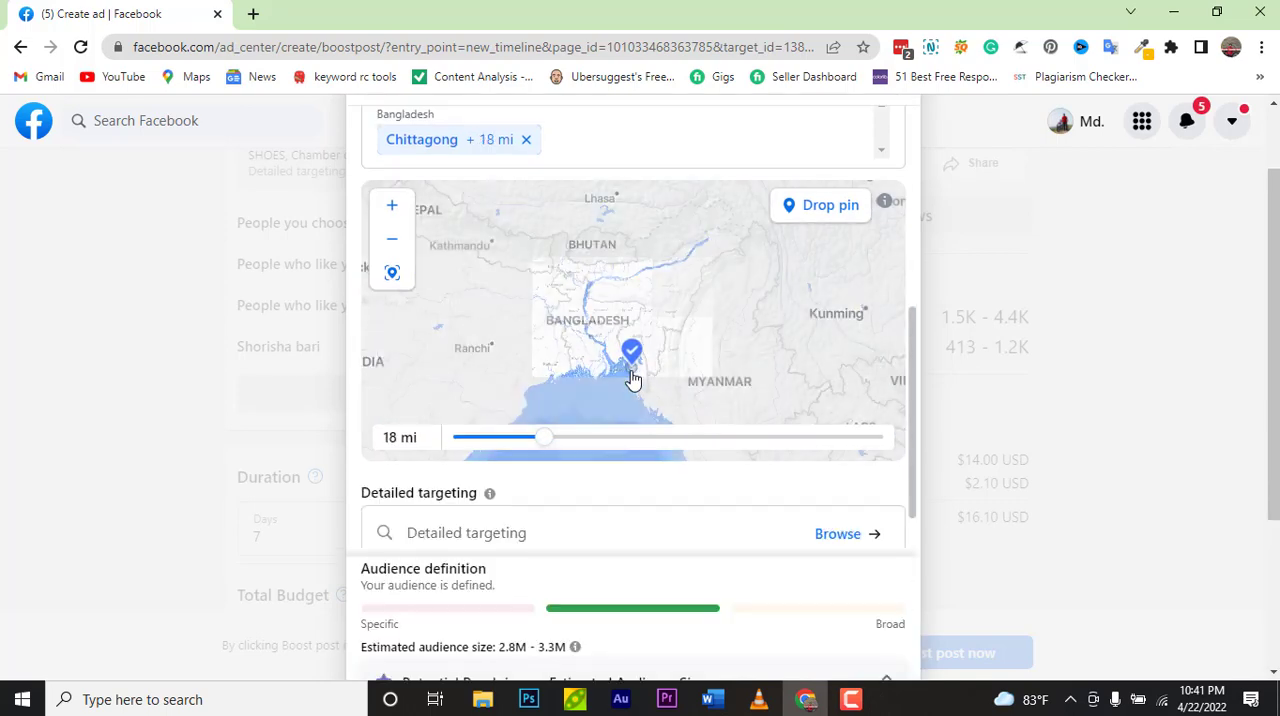
scroll(633, 380, up, 4)
scroll(633, 380, up, 2)
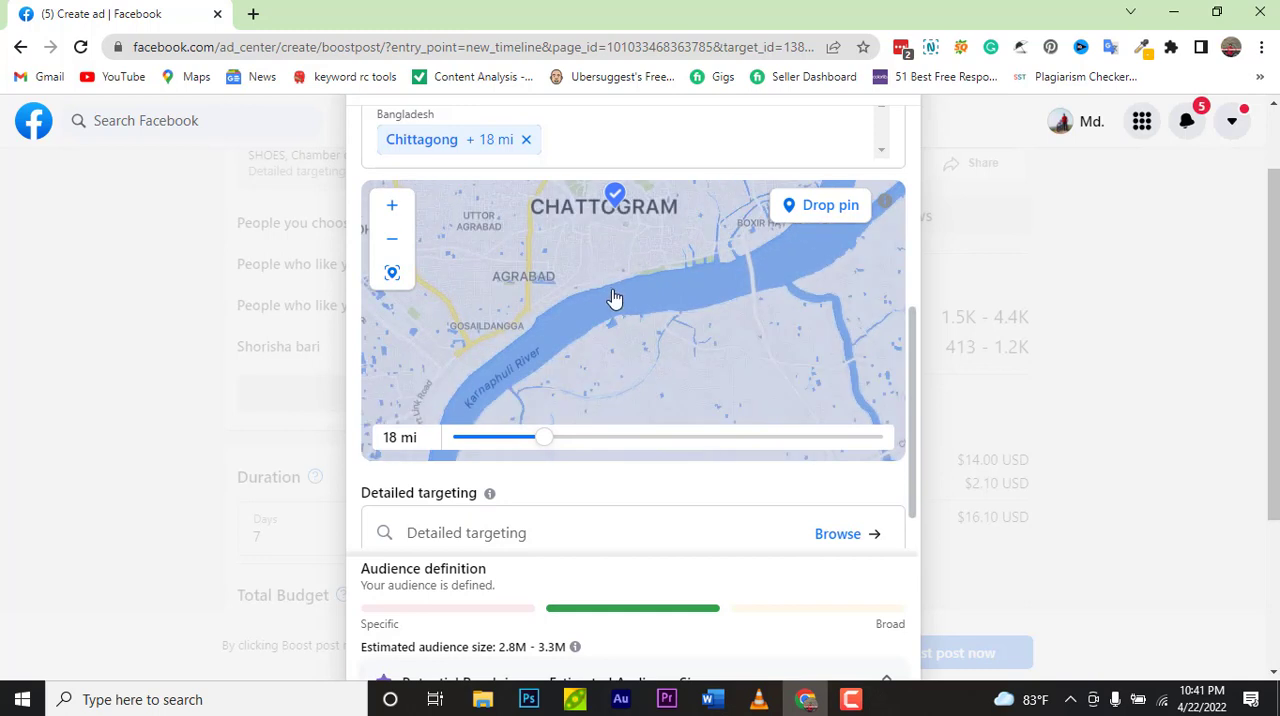
scroll(580, 253, up, 2)
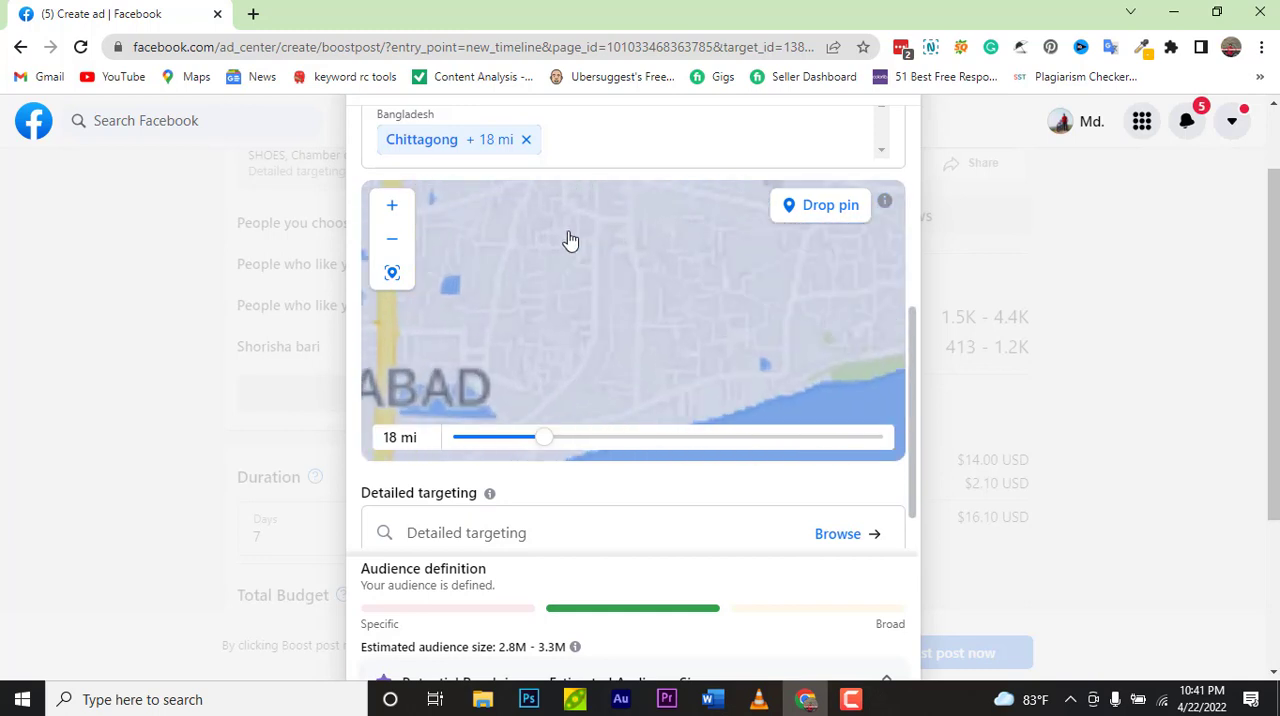
scroll(570, 233, down, 2)
scroll(596, 153, up, 2)
scroll(619, 301, down, 1)
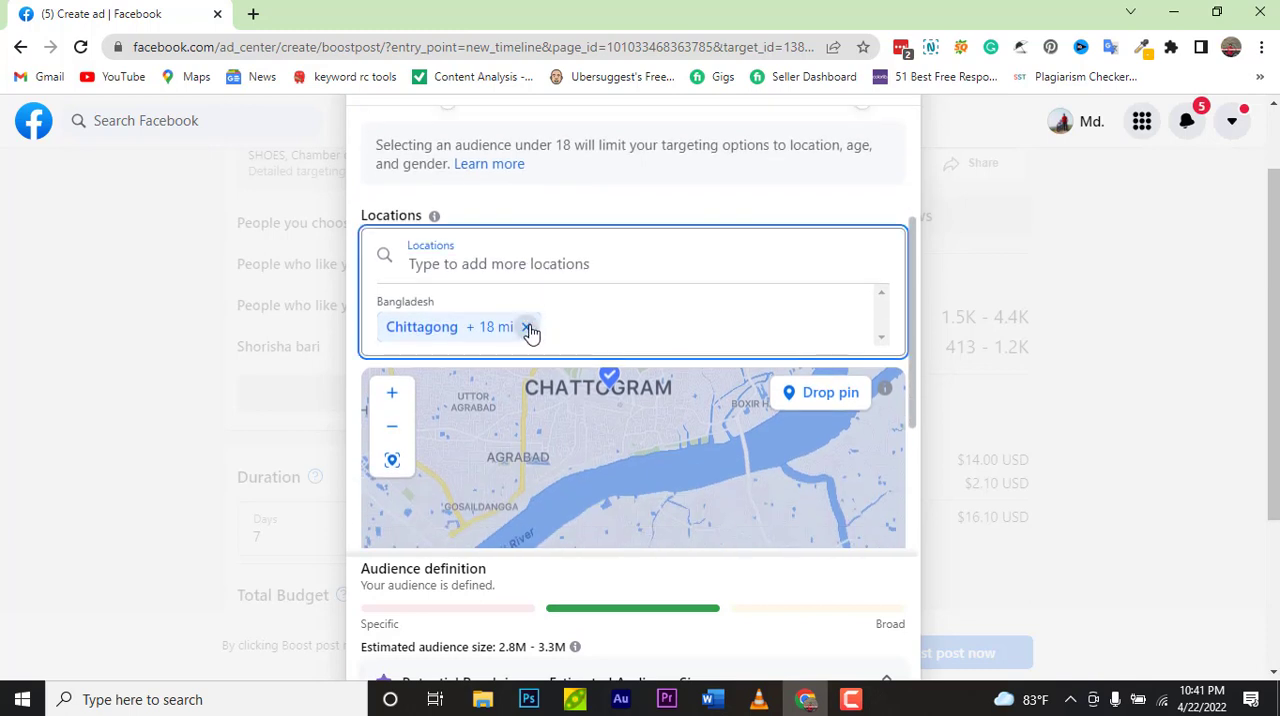
Step: Replace the Chittagong location with Oxizen Chittagong Bayejid Bostami Majar
click(527, 327)
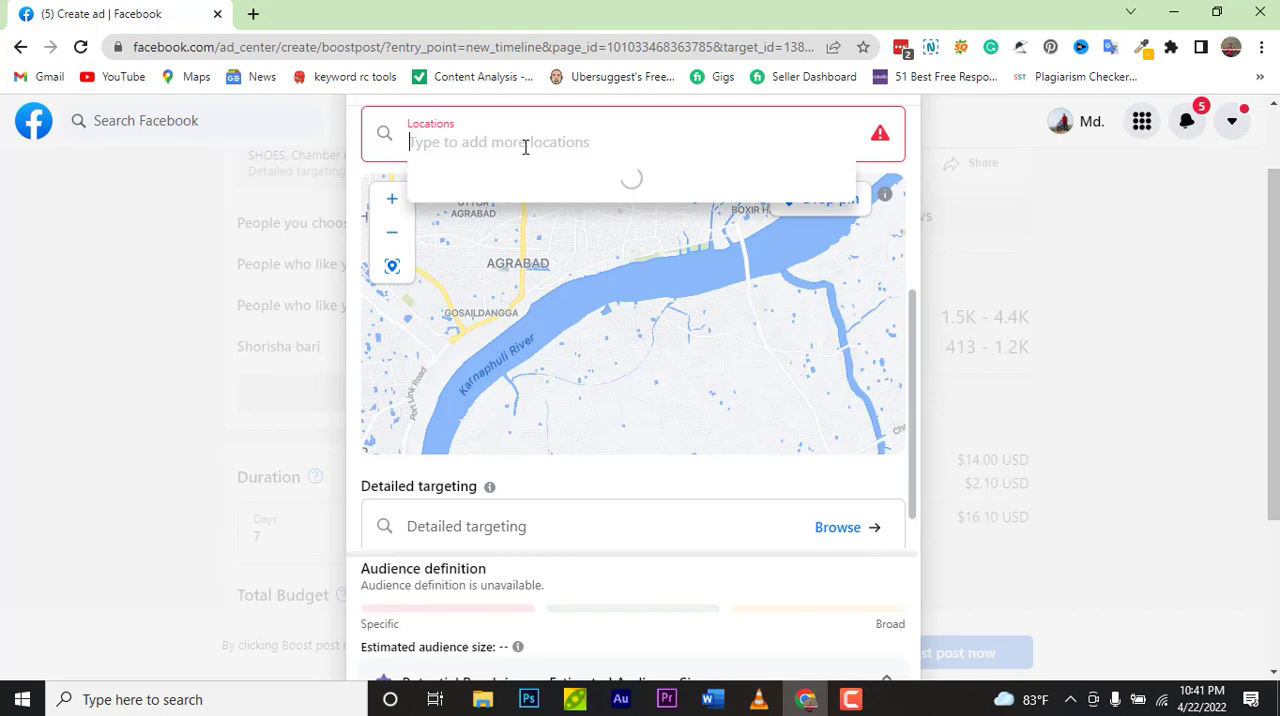
text(Chittago)
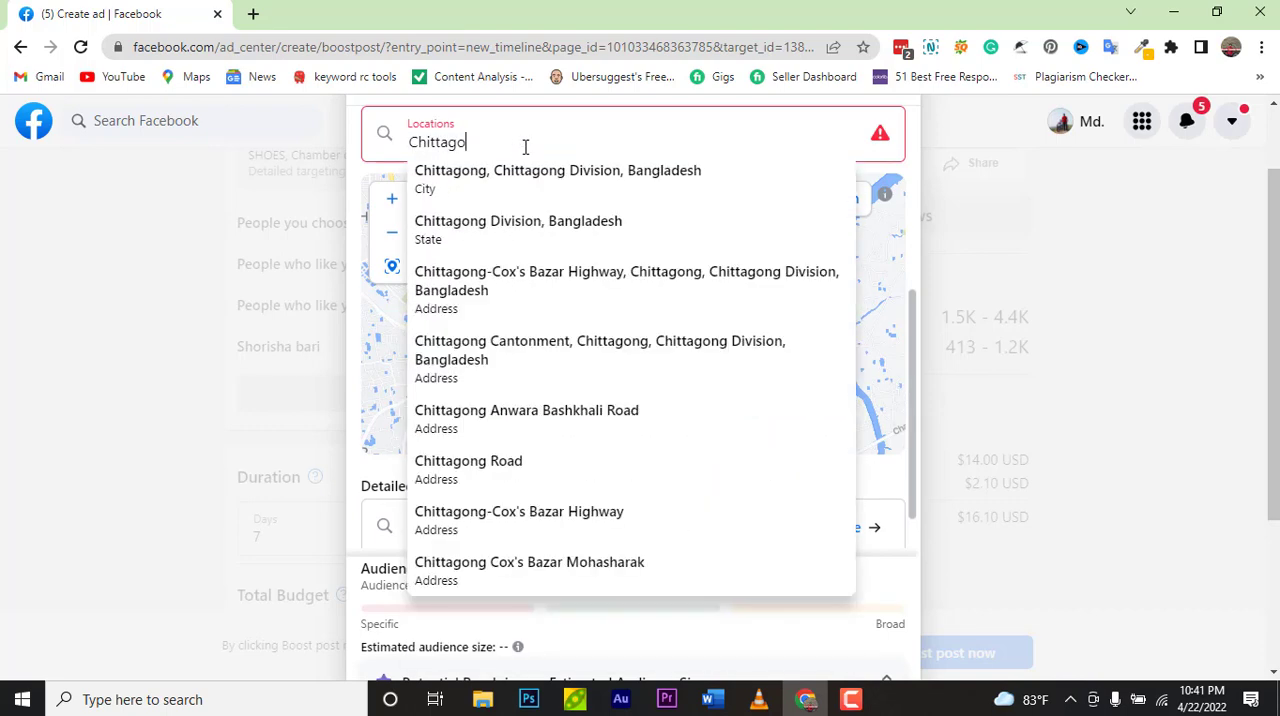
text(ng B)
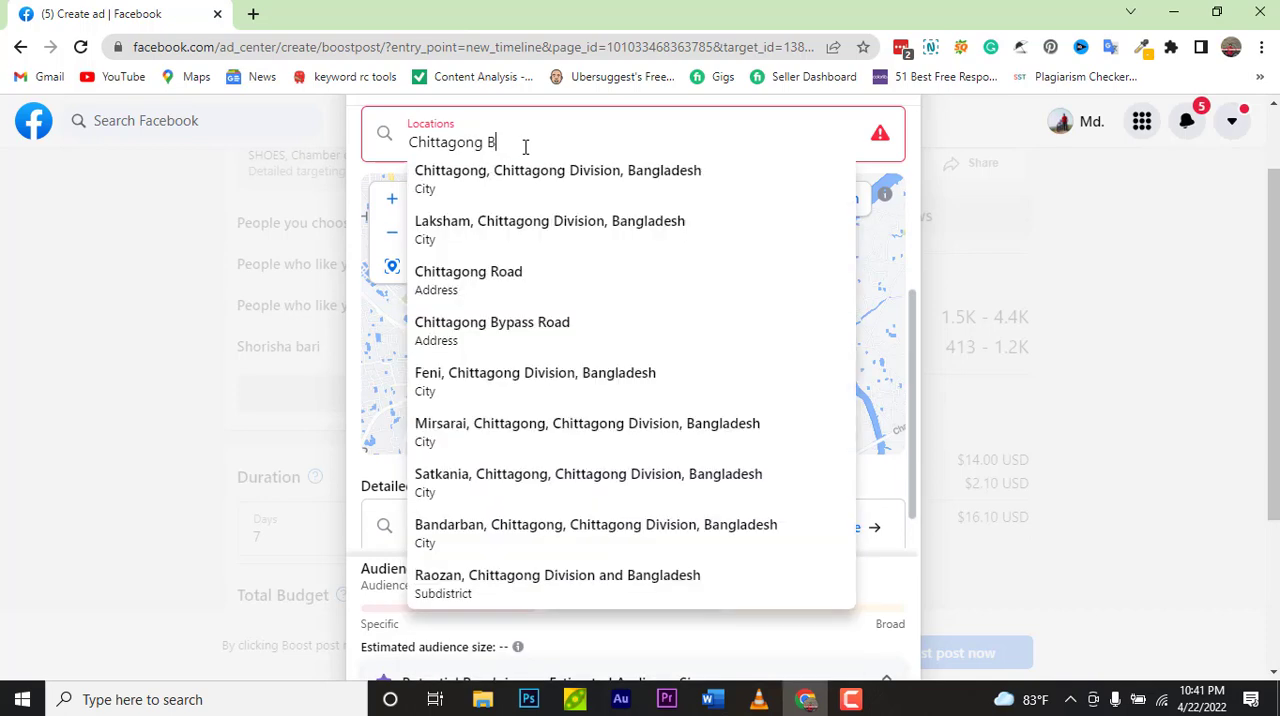
text(a)
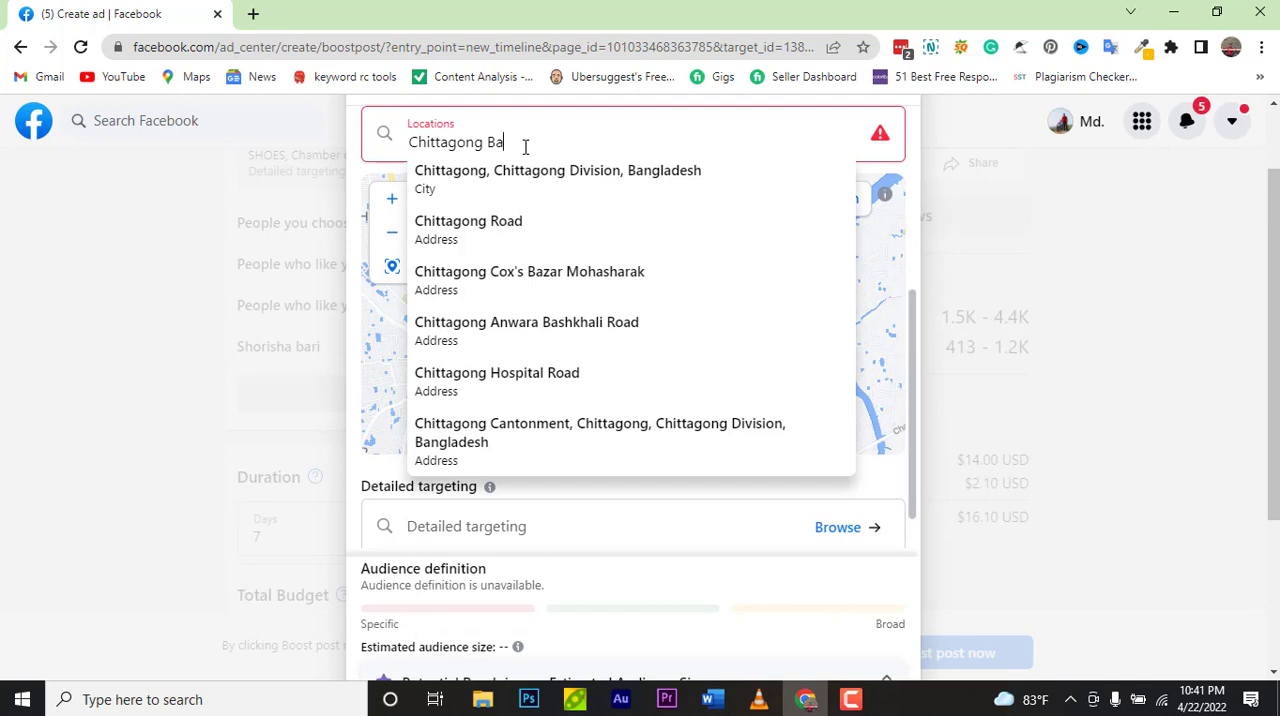
text(i)
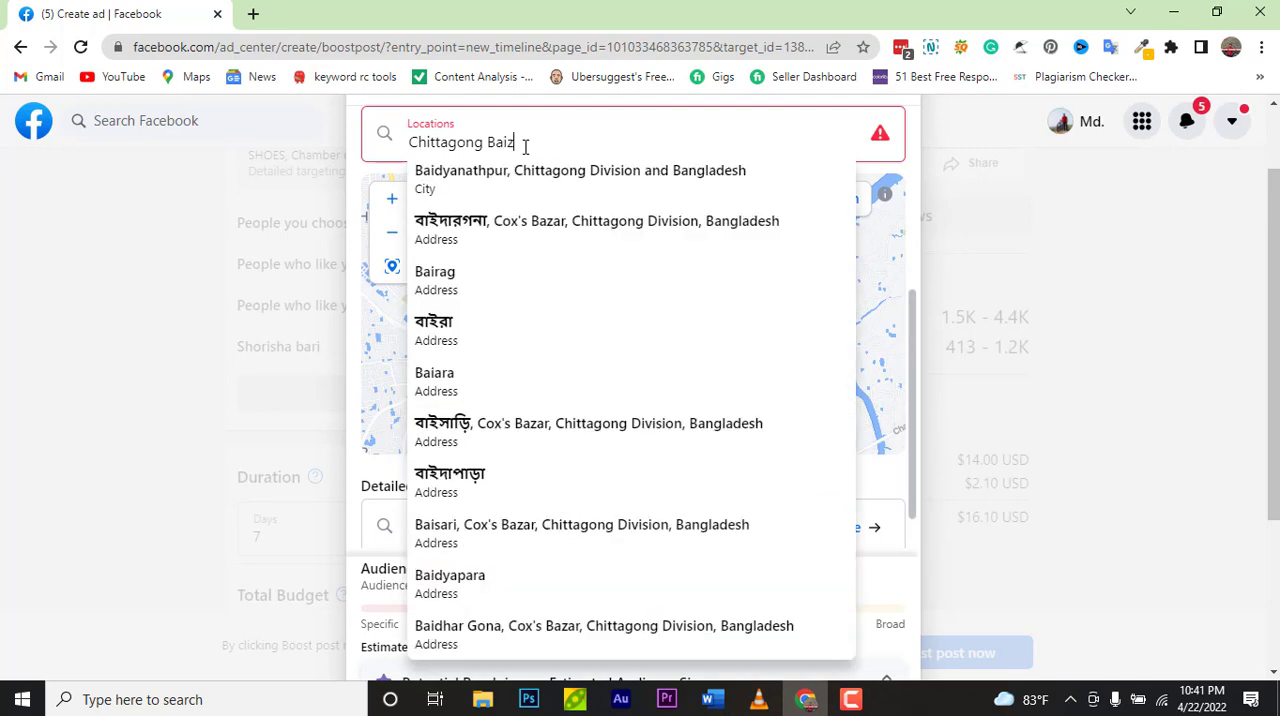
text(z)
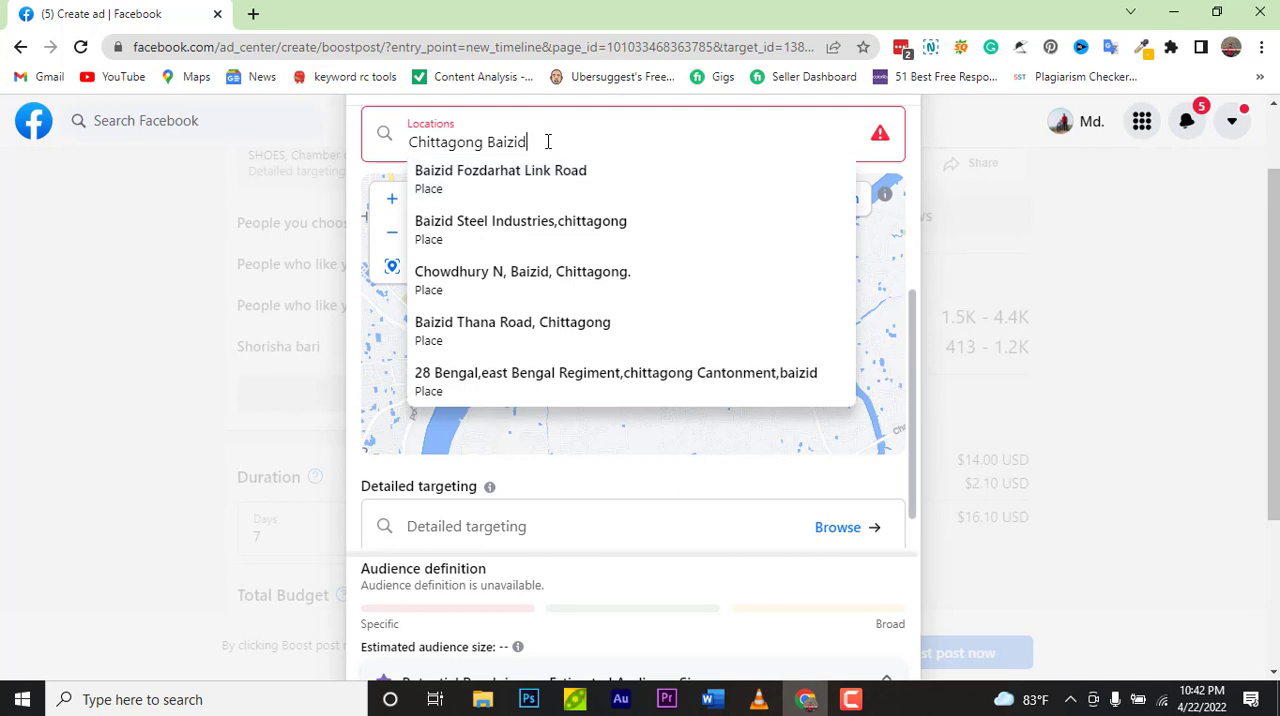
key(BackSpace)
key(BackSpace)
key(BackSpace)
key(BackSpace)
key(BackSpace)
key(BackSpace)
key(BackSpace)
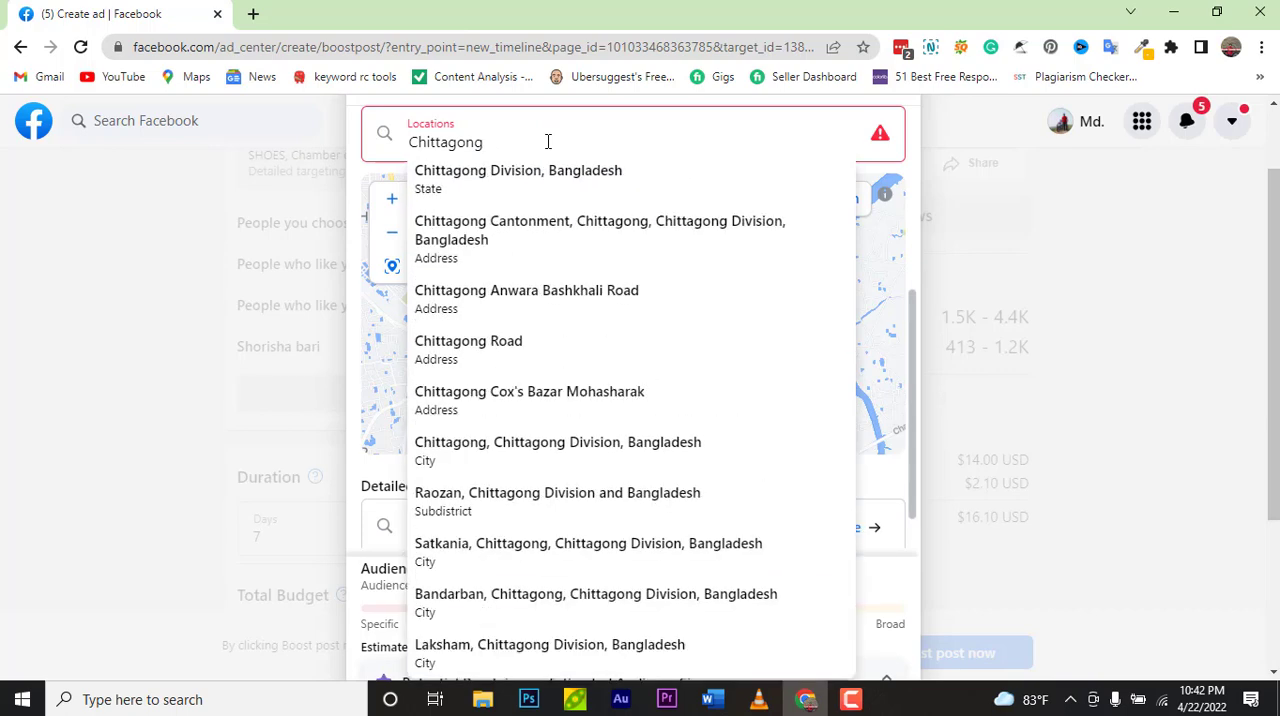
text(oxi)
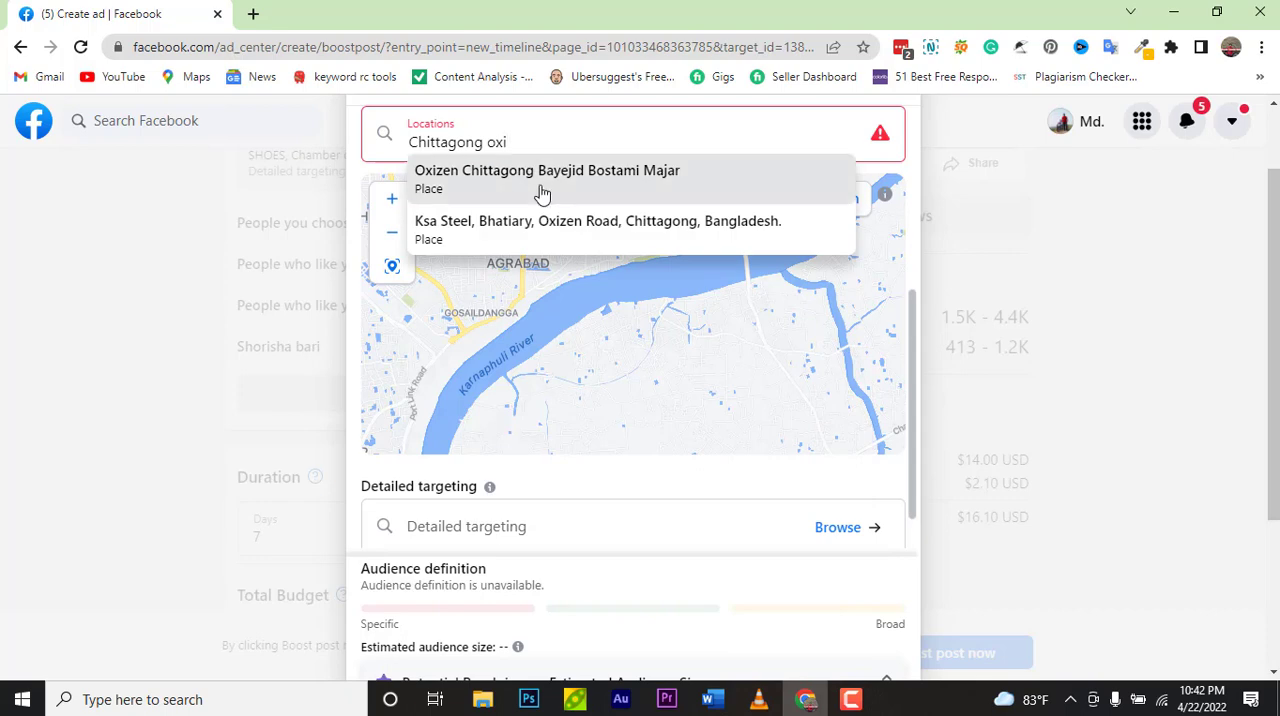
click(543, 188)
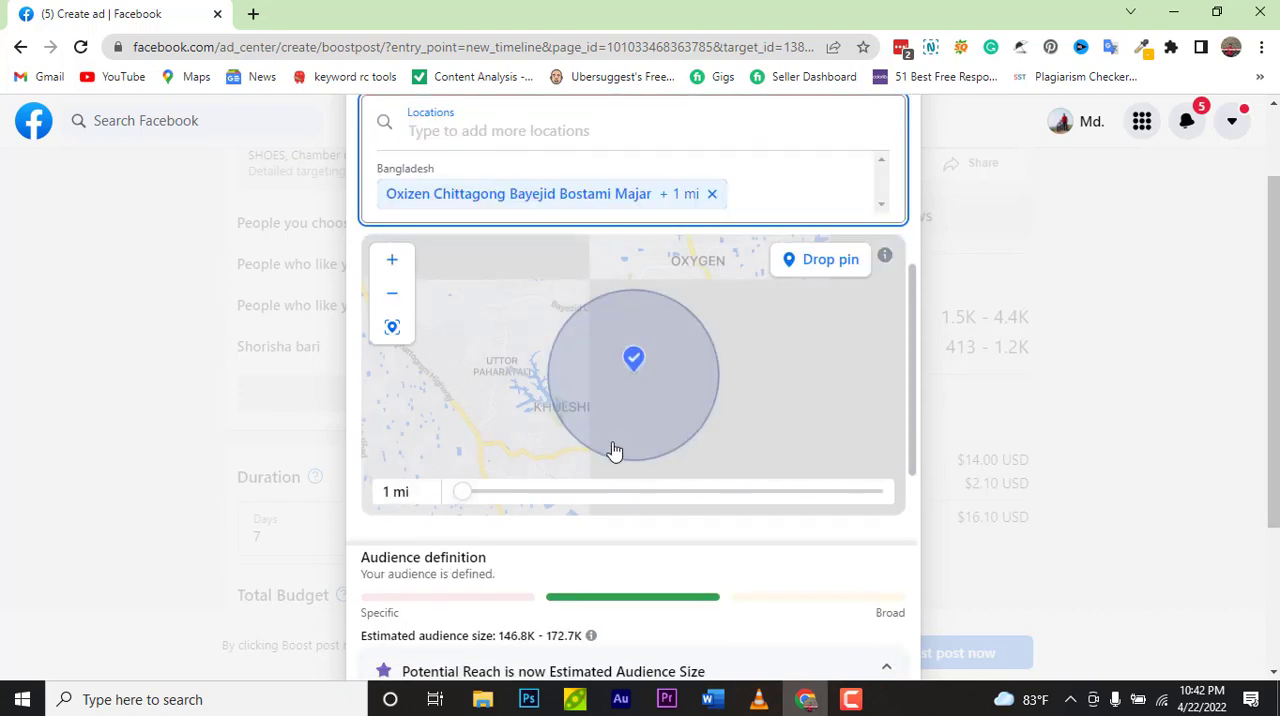
click(469, 495)
drag(469, 495, 542, 495)
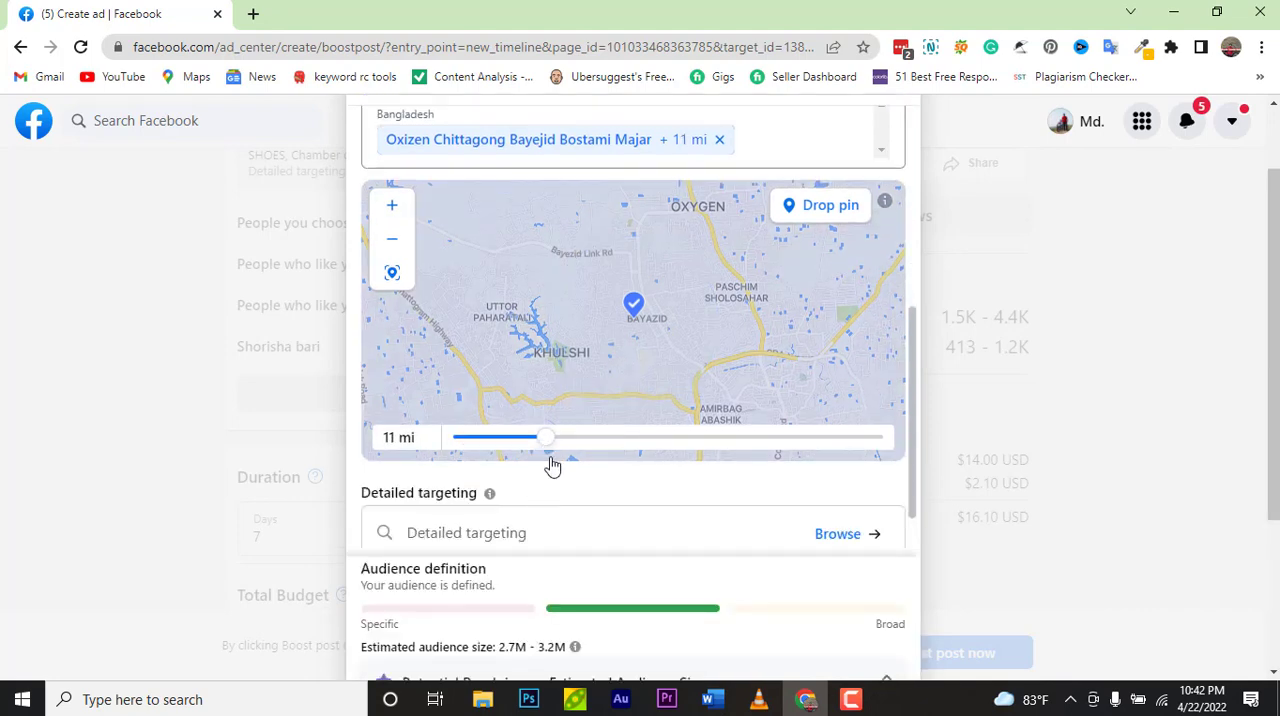
drag(552, 445, 457, 448)
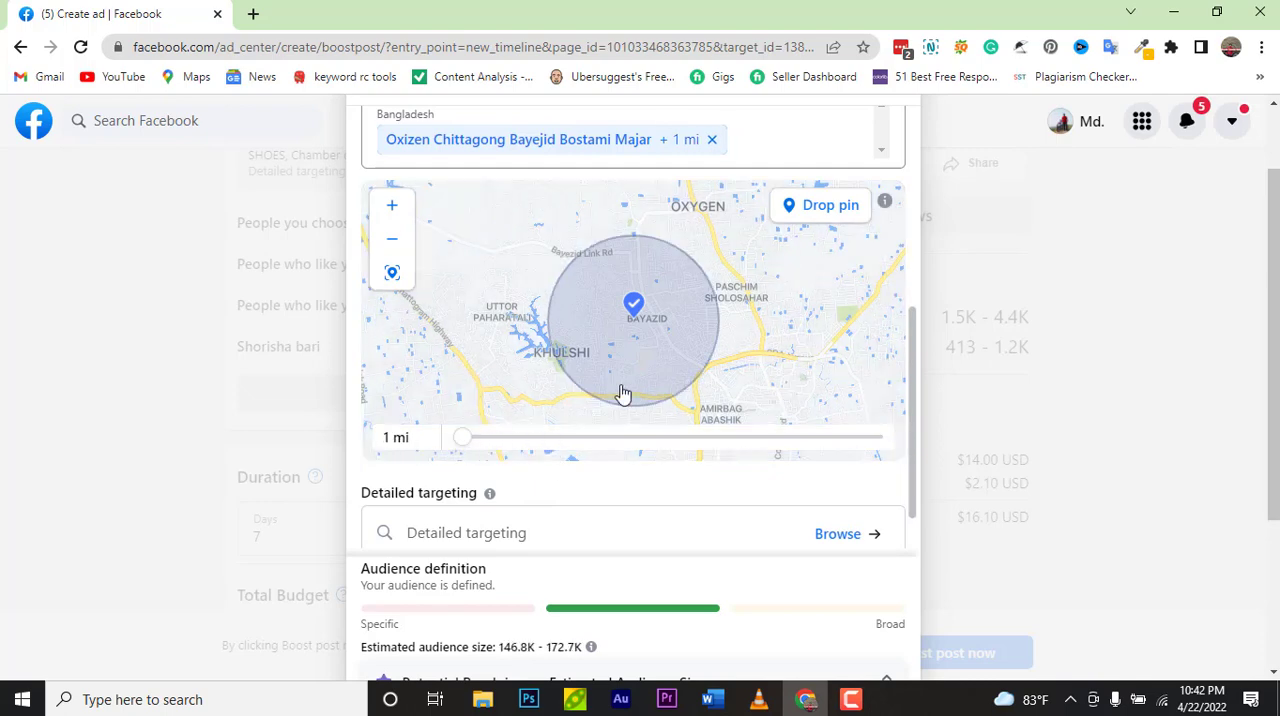
Step: Zoom the map around the Bayejid pin and scroll through the audience form to review it
scroll(643, 382, up, 3)
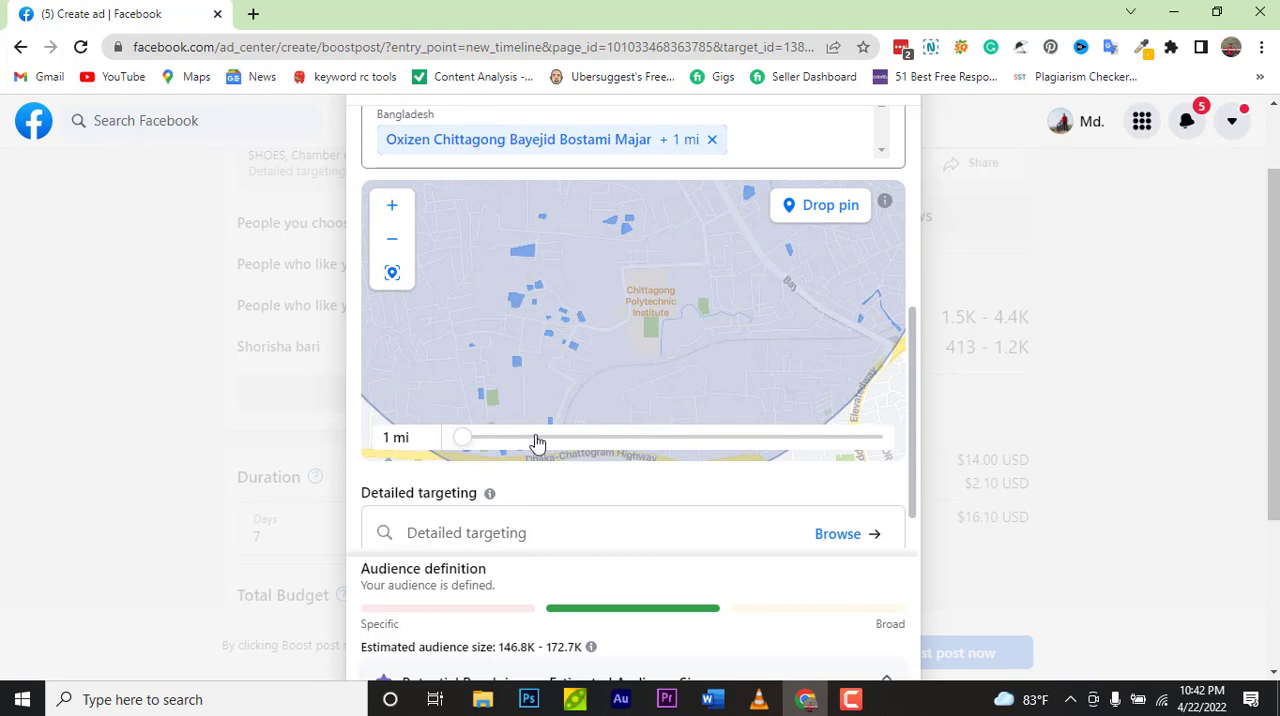
click(401, 249)
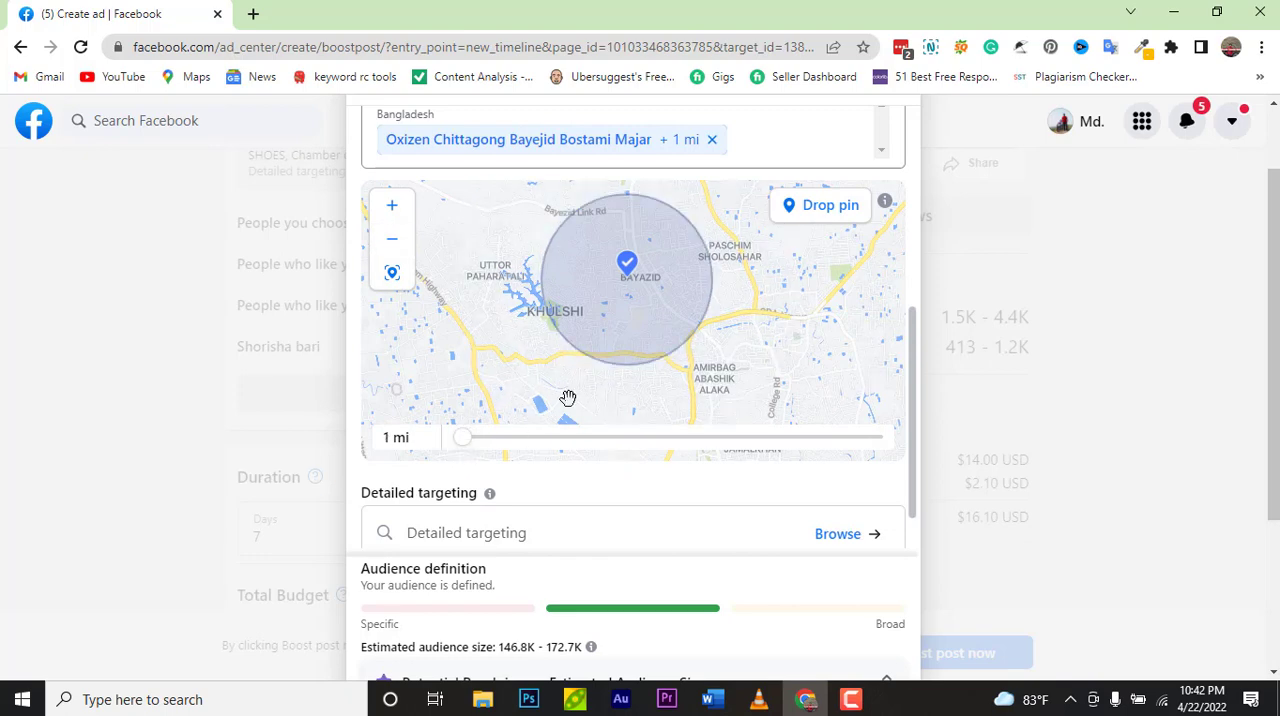
scroll(623, 346, up, 3)
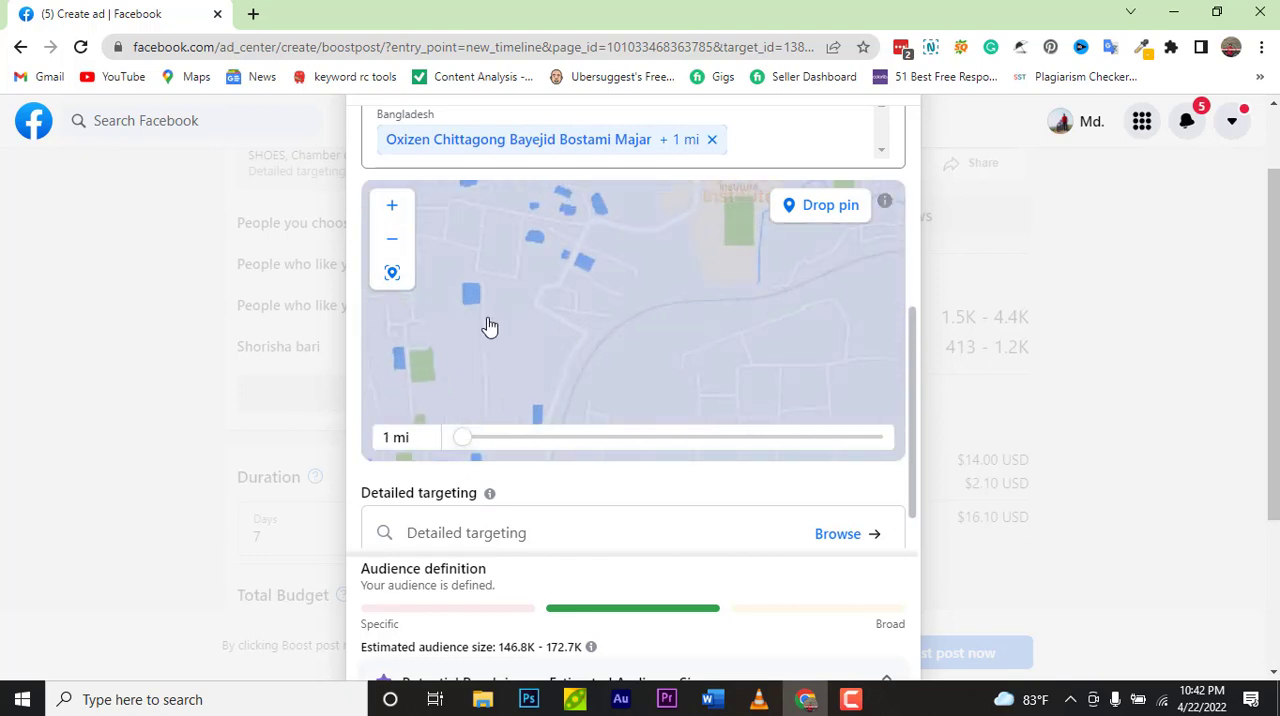
click(396, 248)
click(393, 241)
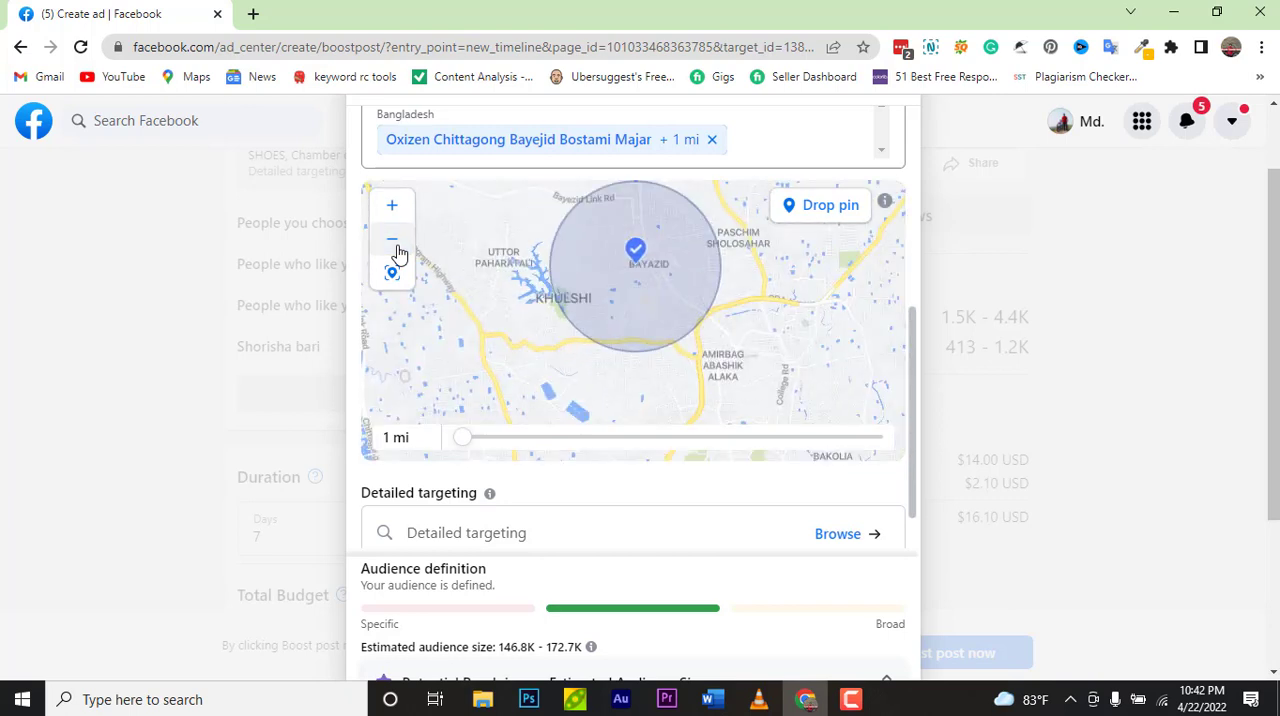
scroll(612, 502, down, 1)
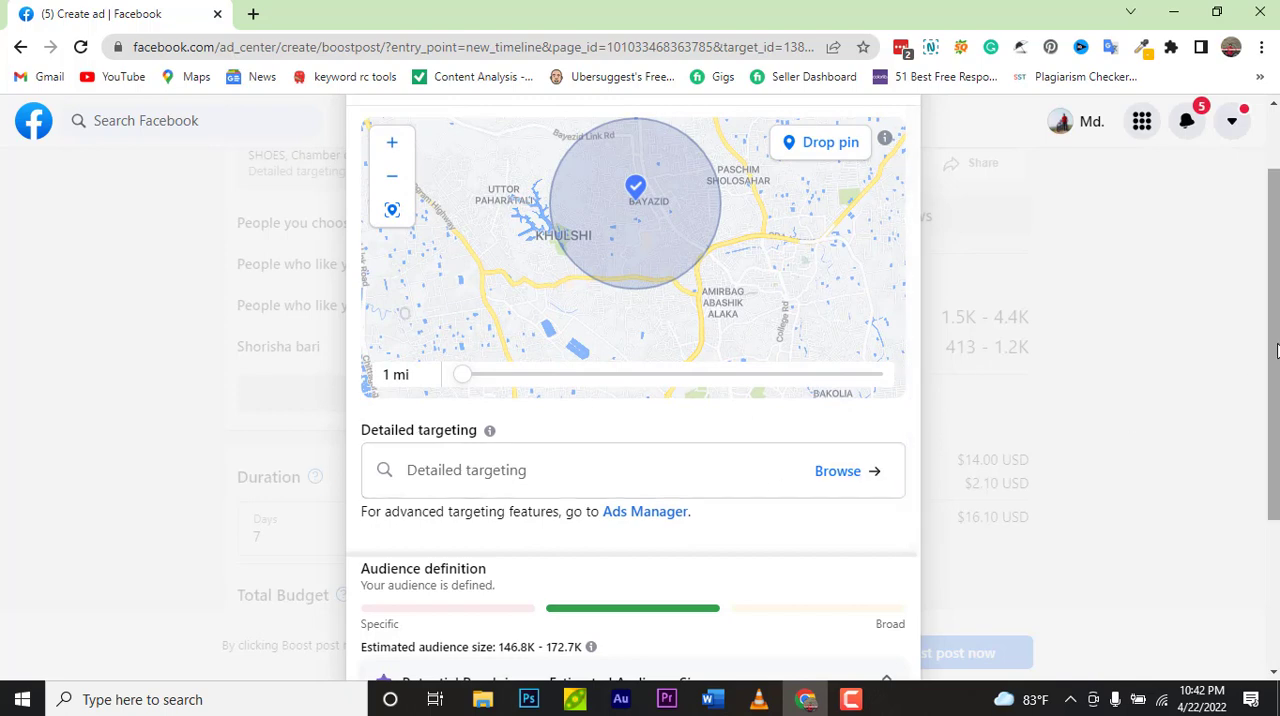
scroll(1246, 371, down, 3)
scroll(623, 274, up, 3)
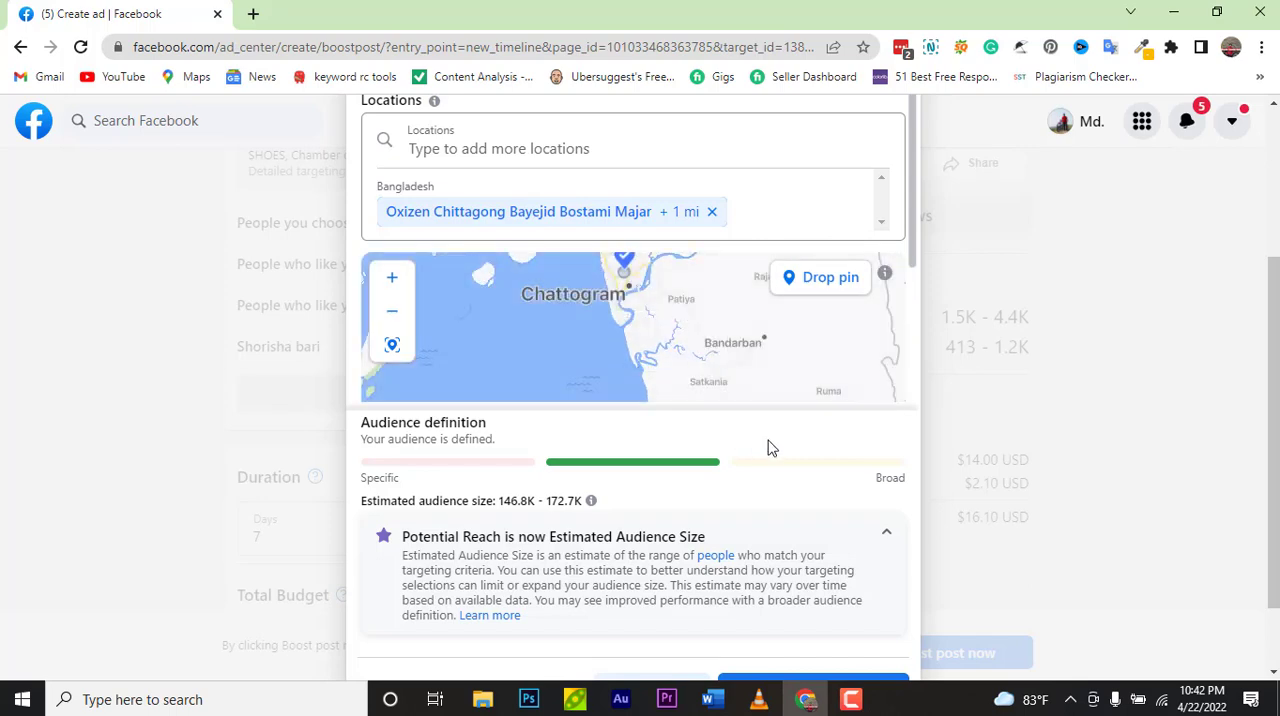
scroll(1265, 323, down, 2)
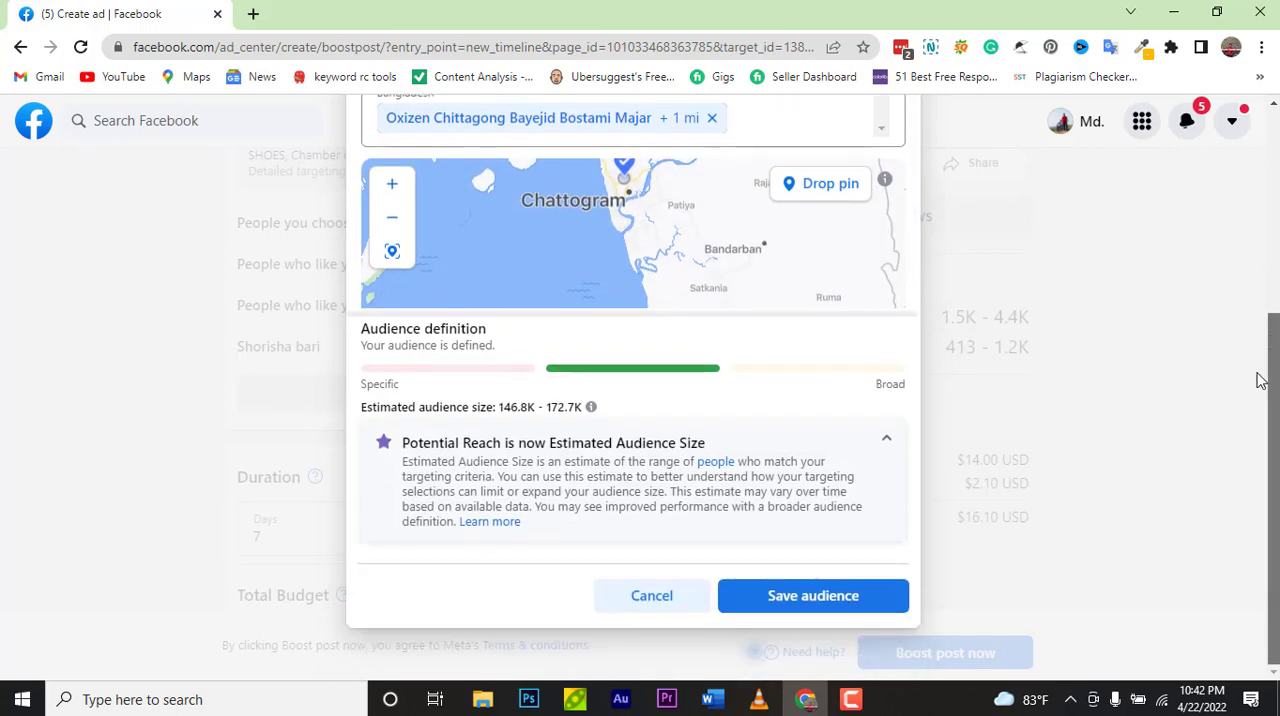
scroll(838, 230, up, 1)
scroll(838, 230, down, 1)
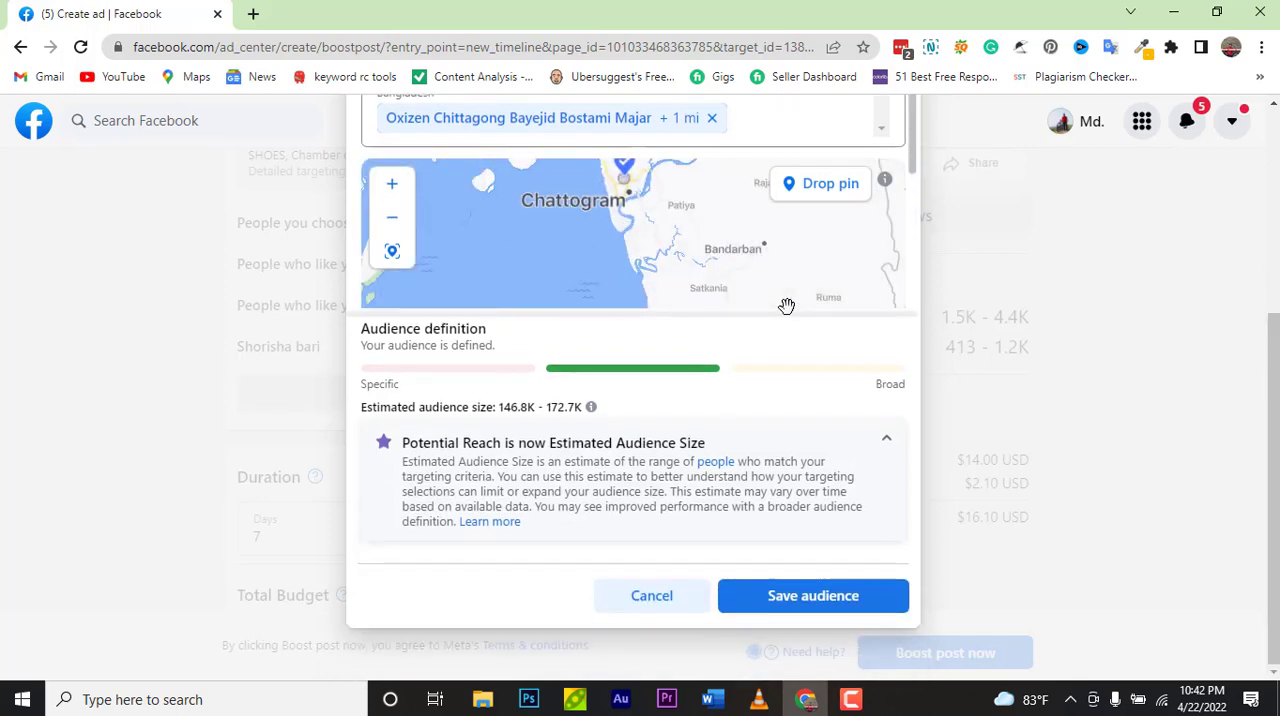
scroll(900, 527, up, 5)
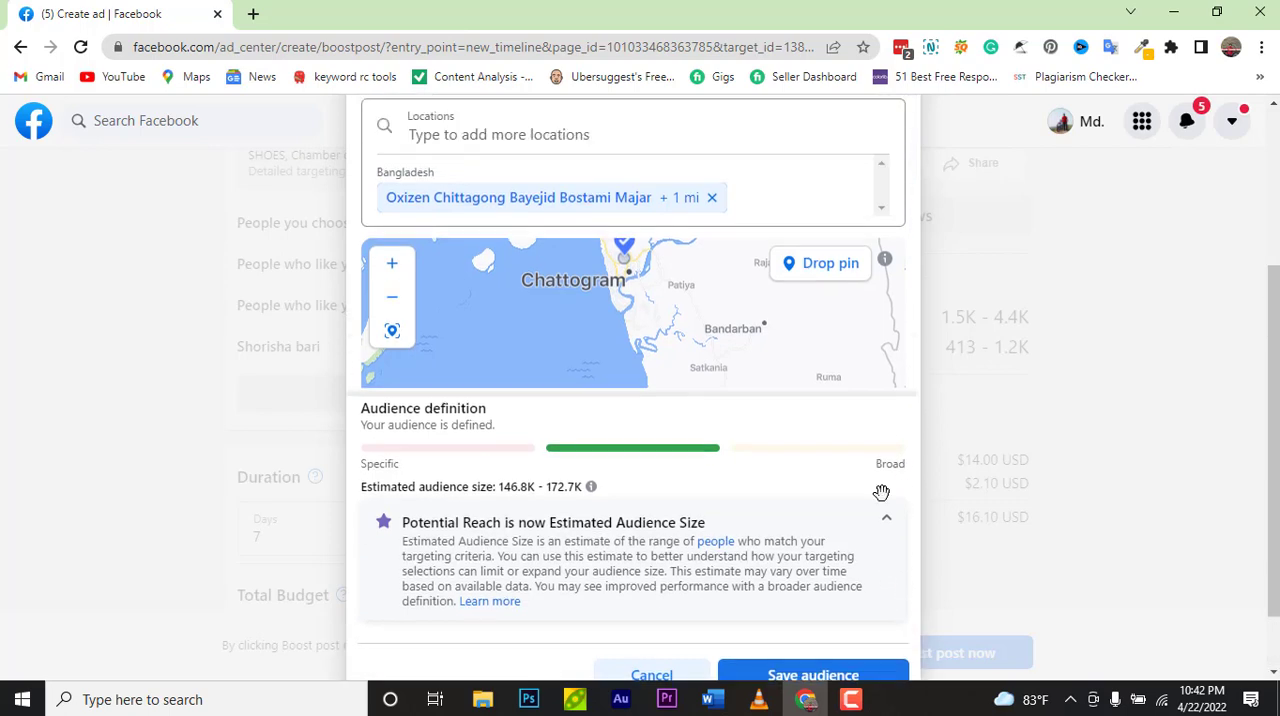
scroll(823, 449, down, 3)
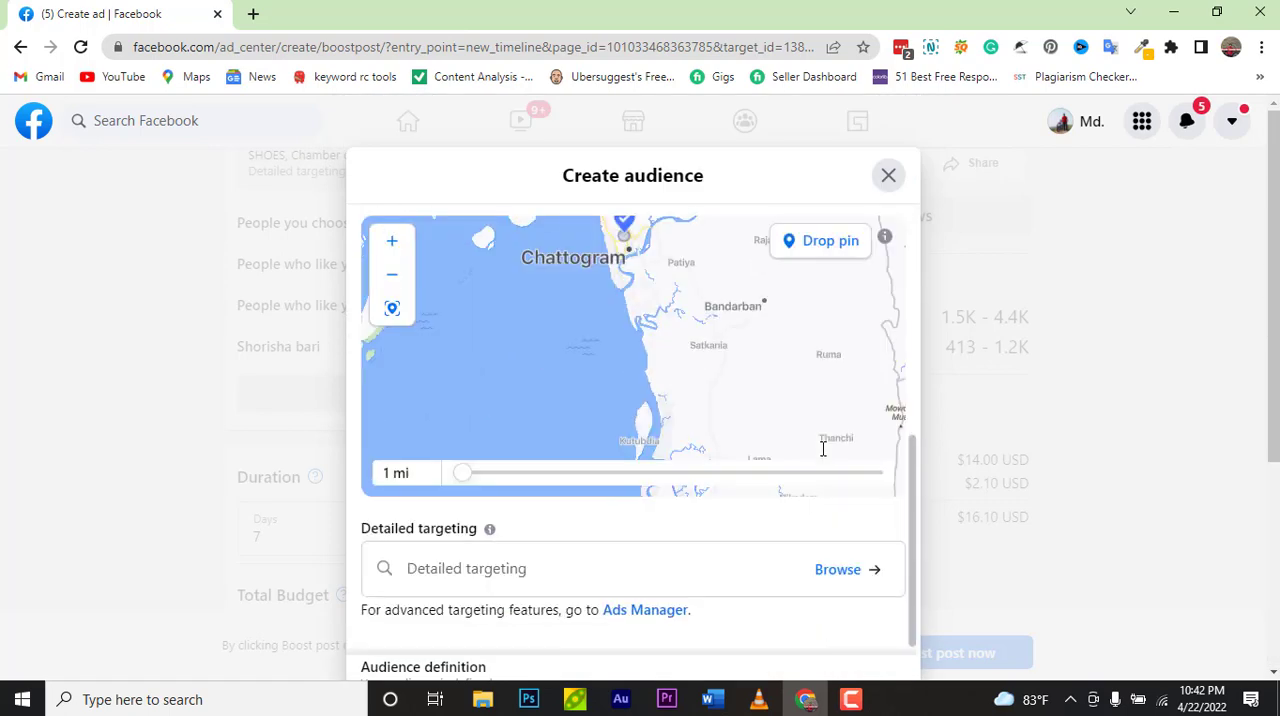
Step: Open the detailed targeting browser, backing out of closing the audience dialog
click(518, 578)
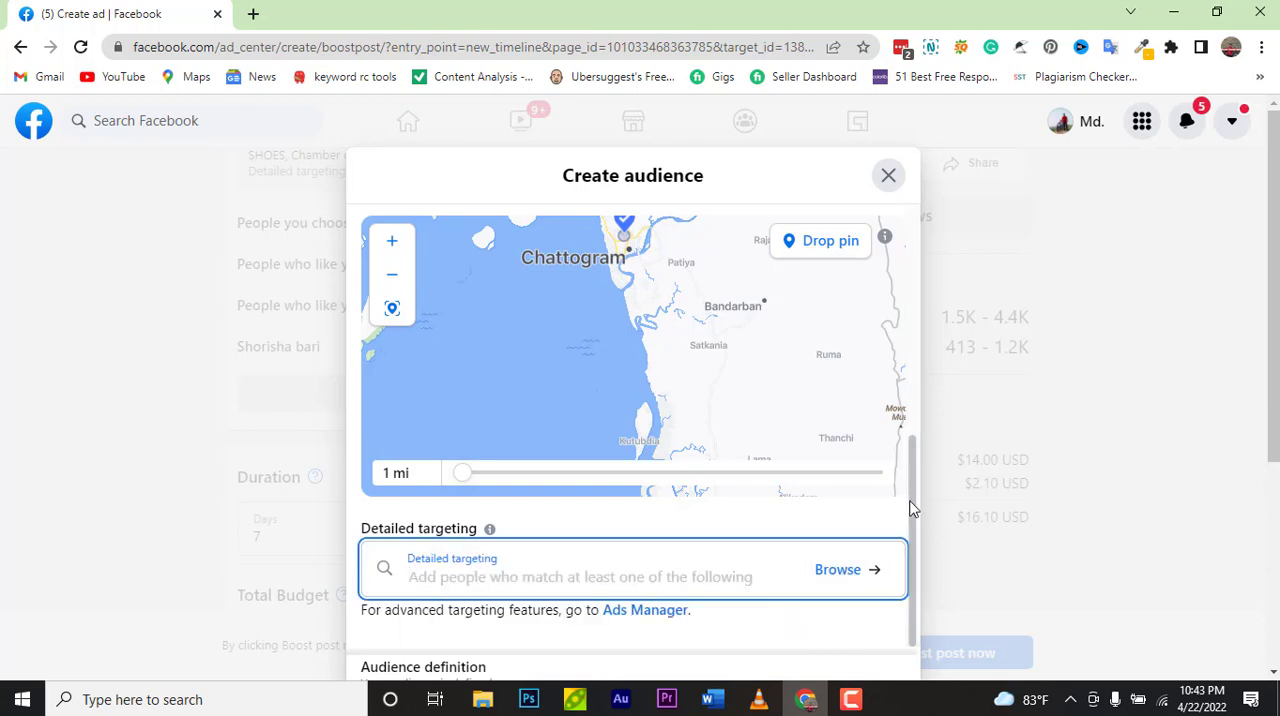
click(842, 572)
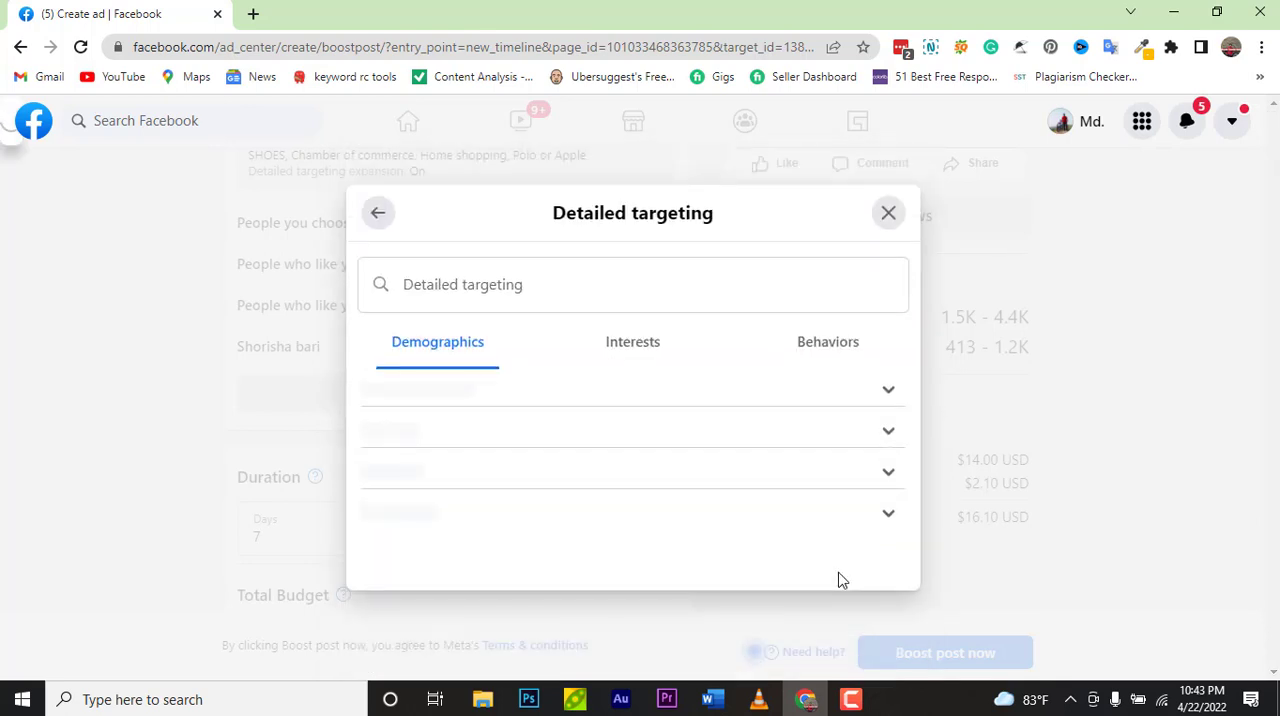
click(888, 178)
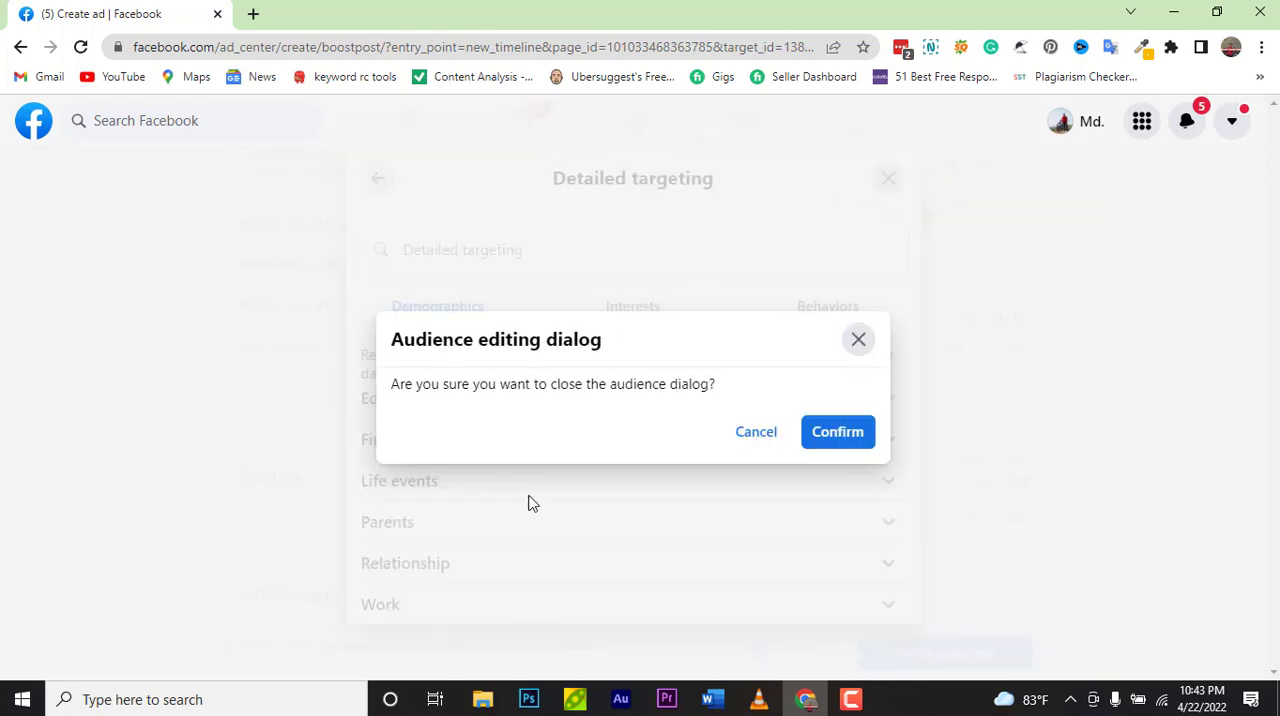
click(768, 431)
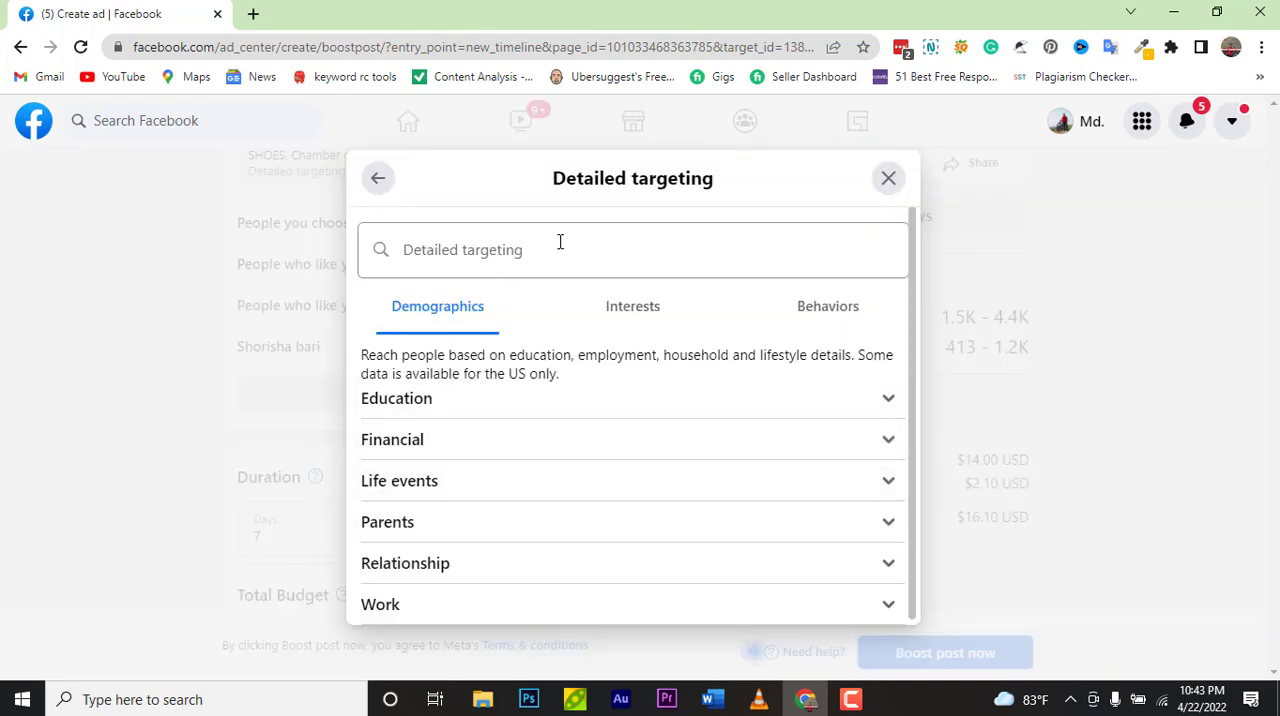
Step: Under Education level, select College grad, Doctorate degree, In grad school and Professional degree
click(481, 419)
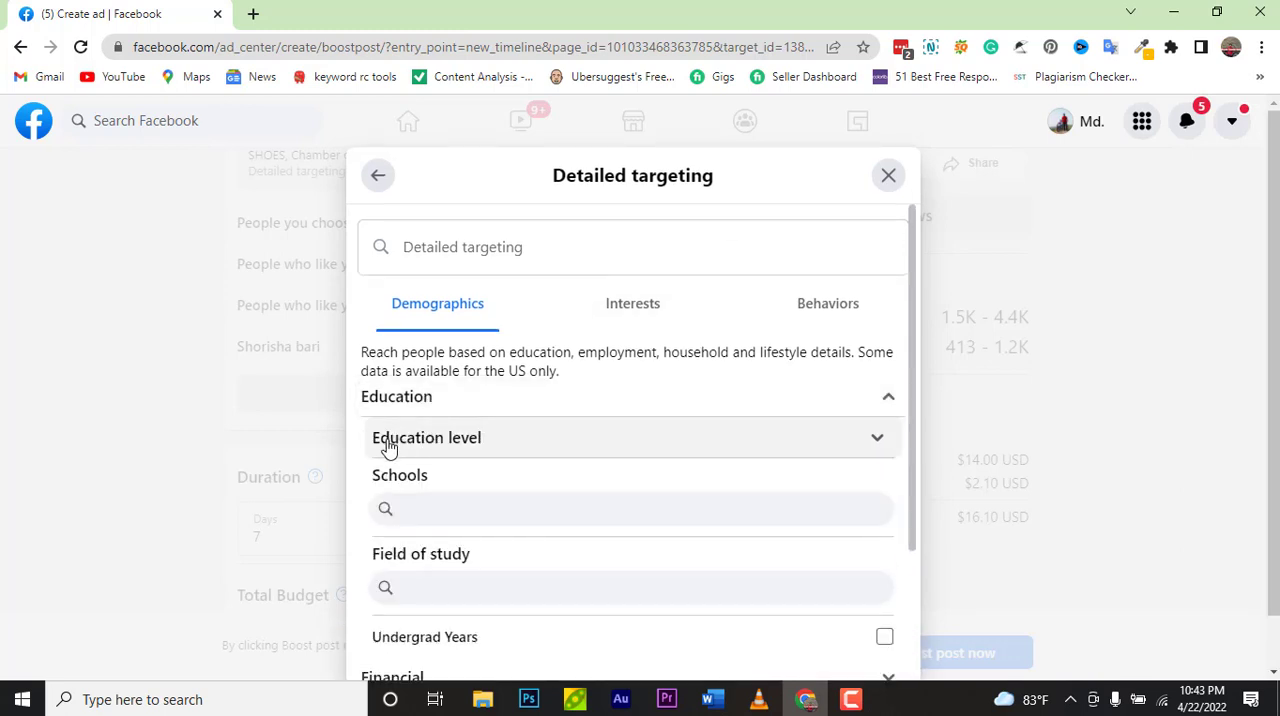
scroll(765, 468, down, 1)
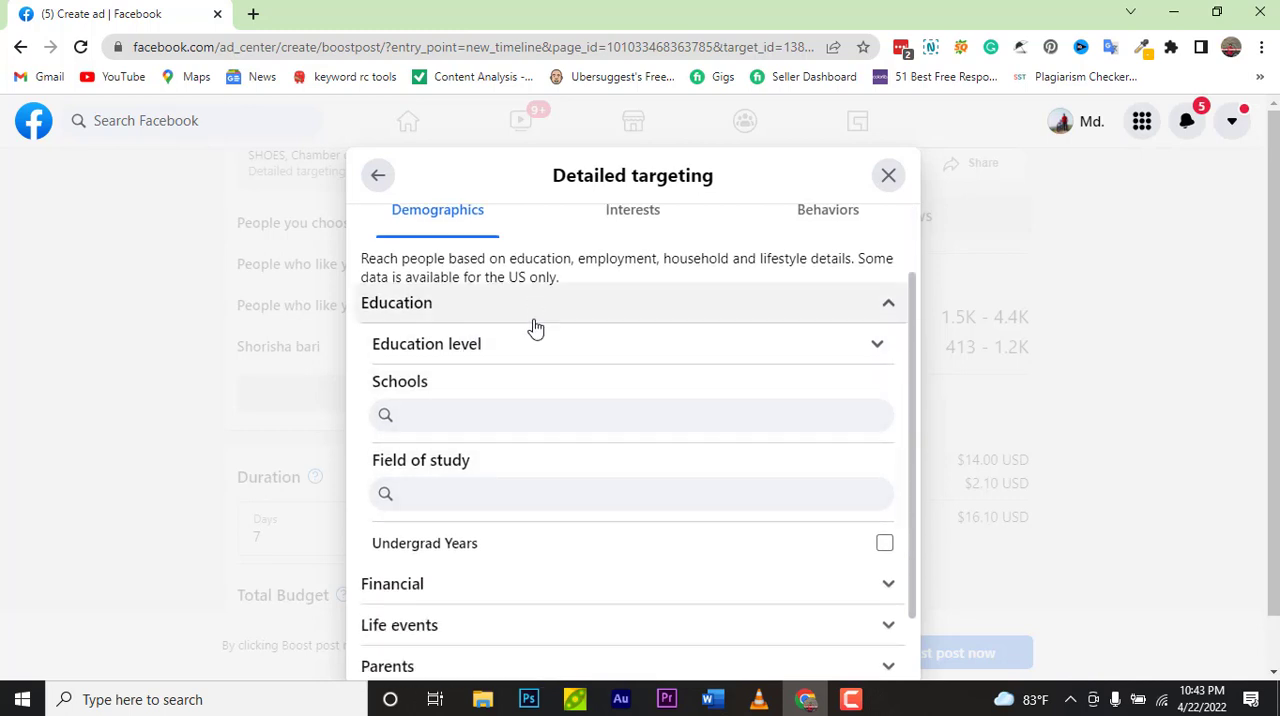
click(500, 354)
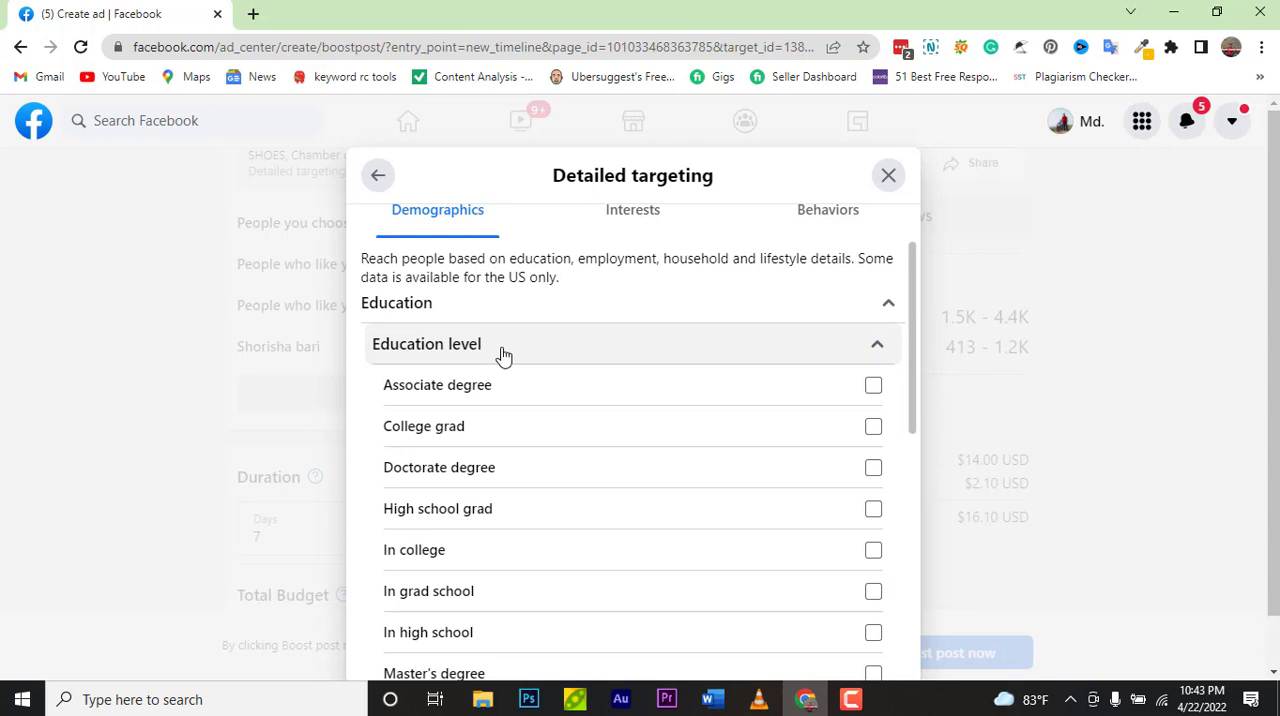
click(873, 428)
click(872, 472)
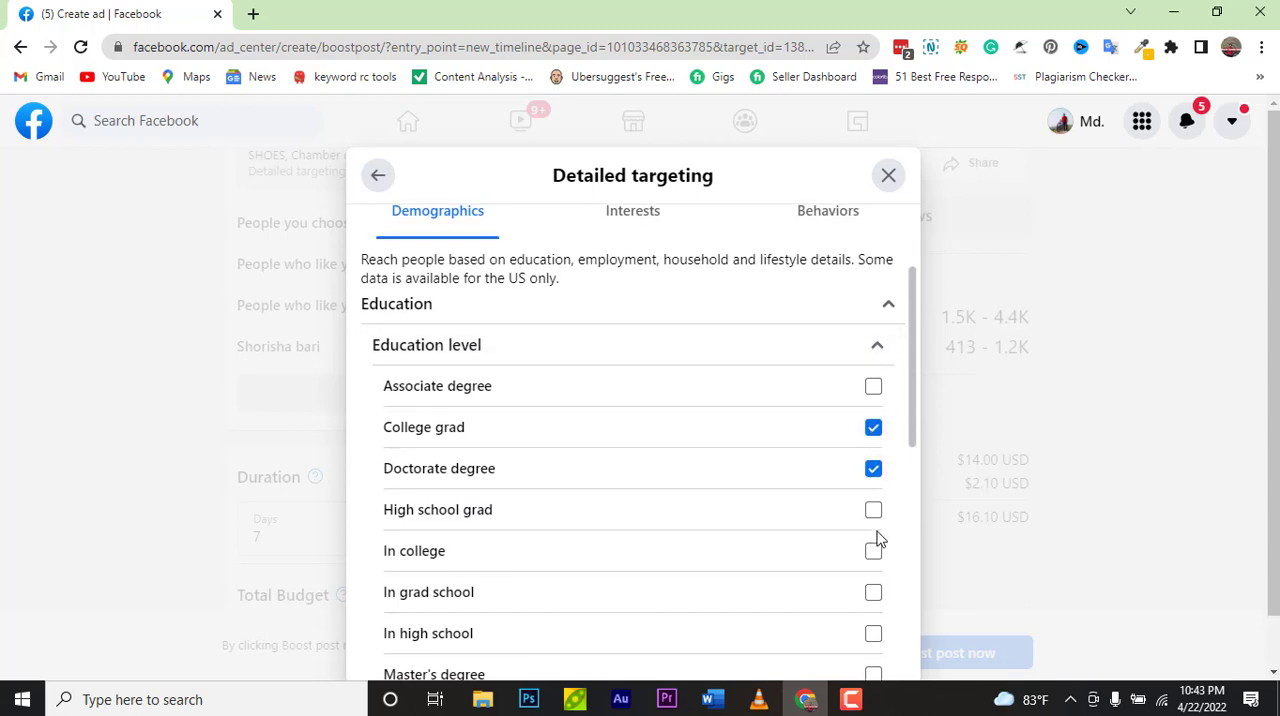
click(873, 594)
scroll(830, 596, down, 1)
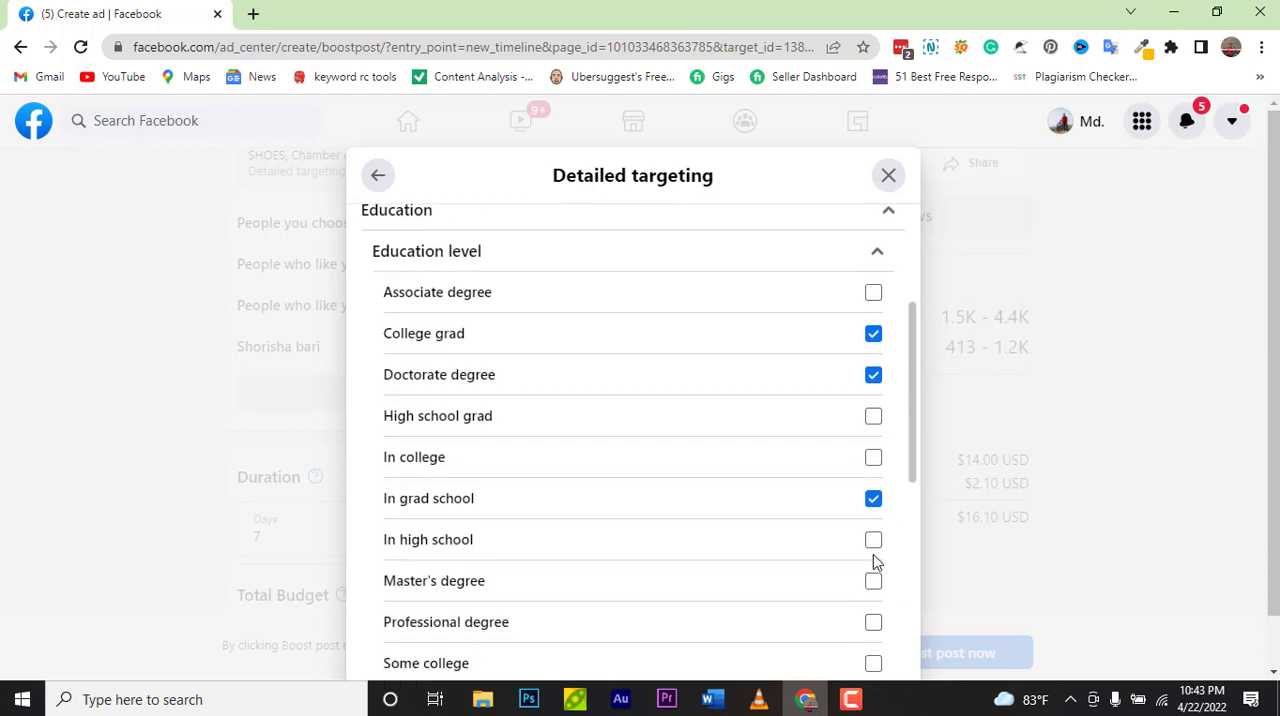
click(873, 622)
scroll(803, 612, down, 2)
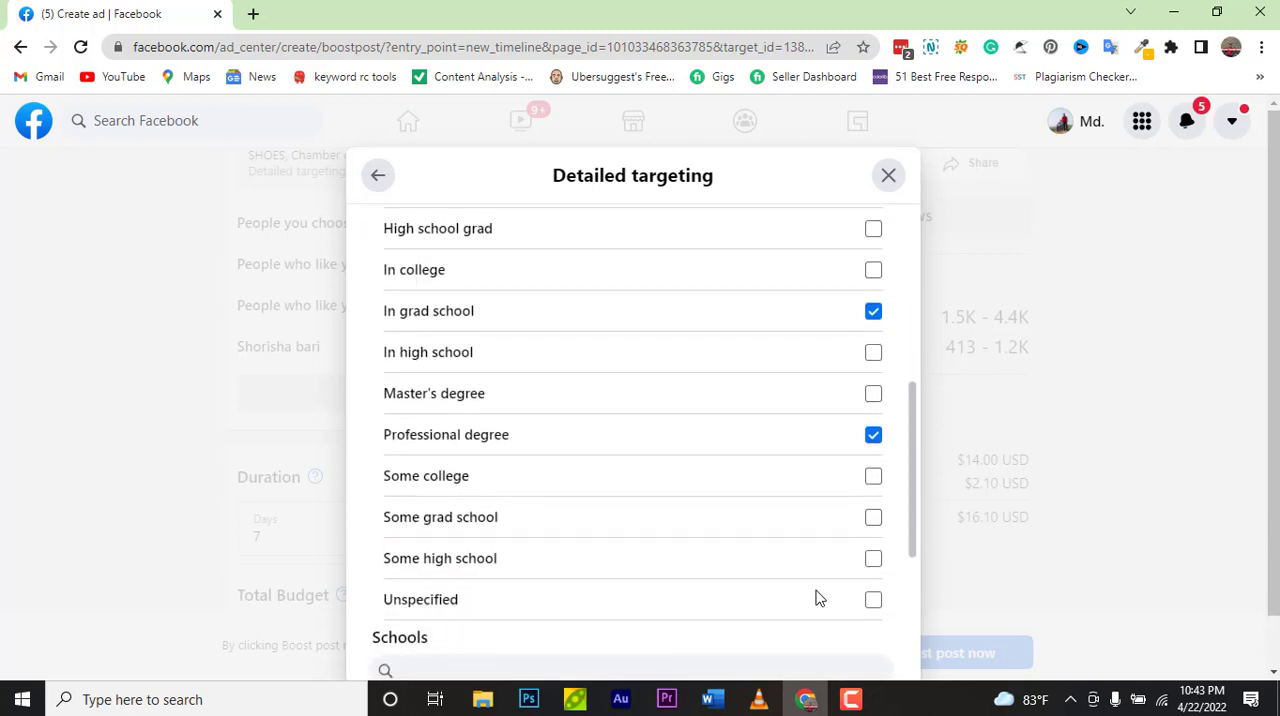
Step: Under Life events in detailed targeting, select Away from family and Away from hometown
scroll(817, 597, down, 3)
scroll(817, 597, up, 8)
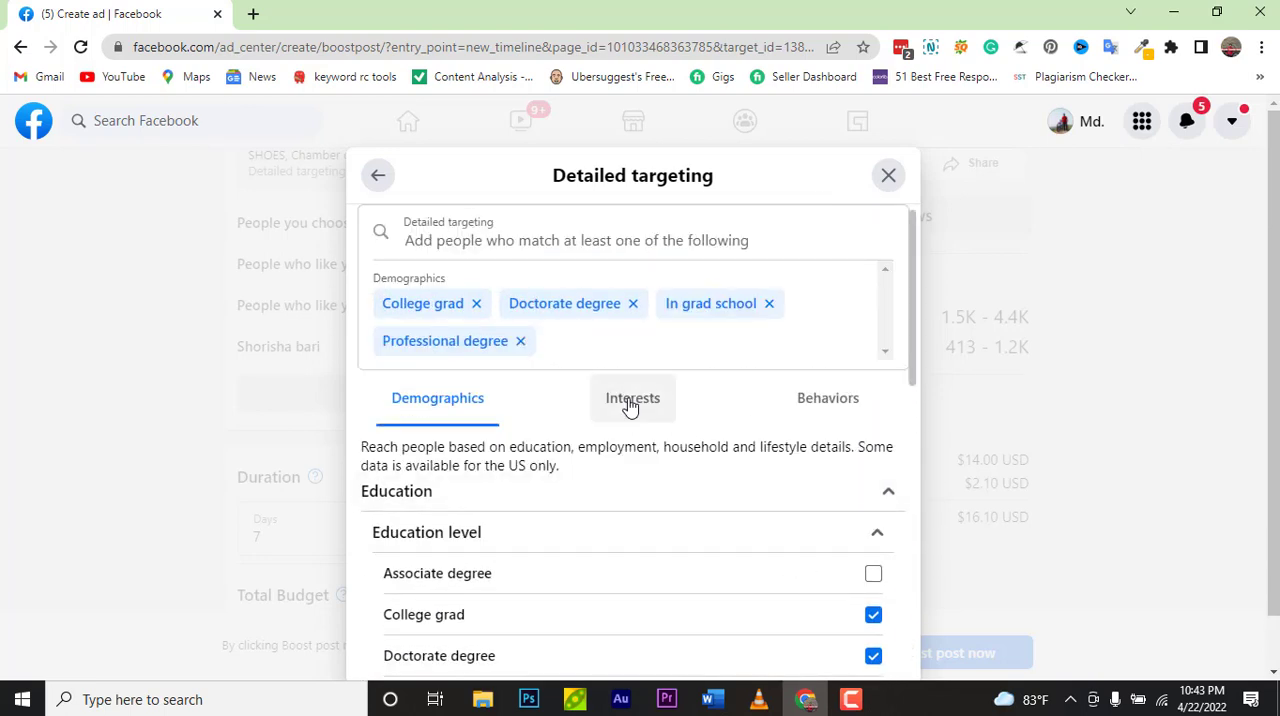
click(888, 494)
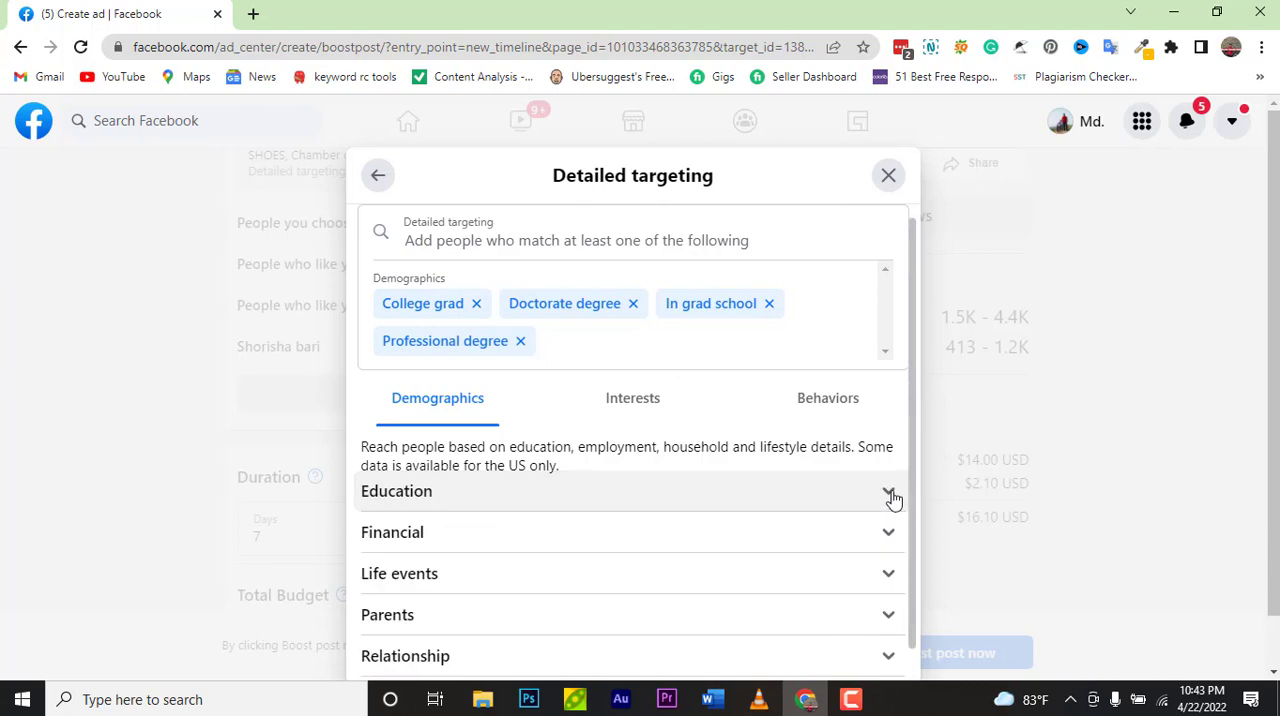
click(886, 592)
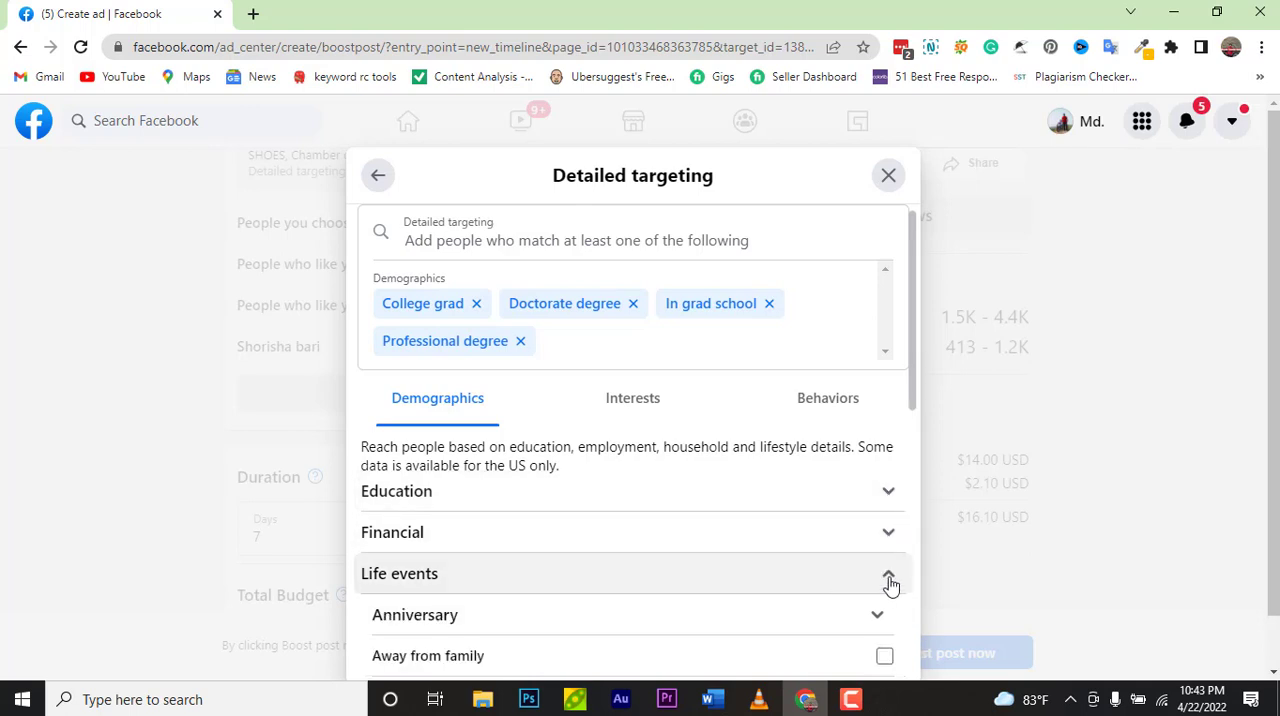
scroll(712, 572, down, 1)
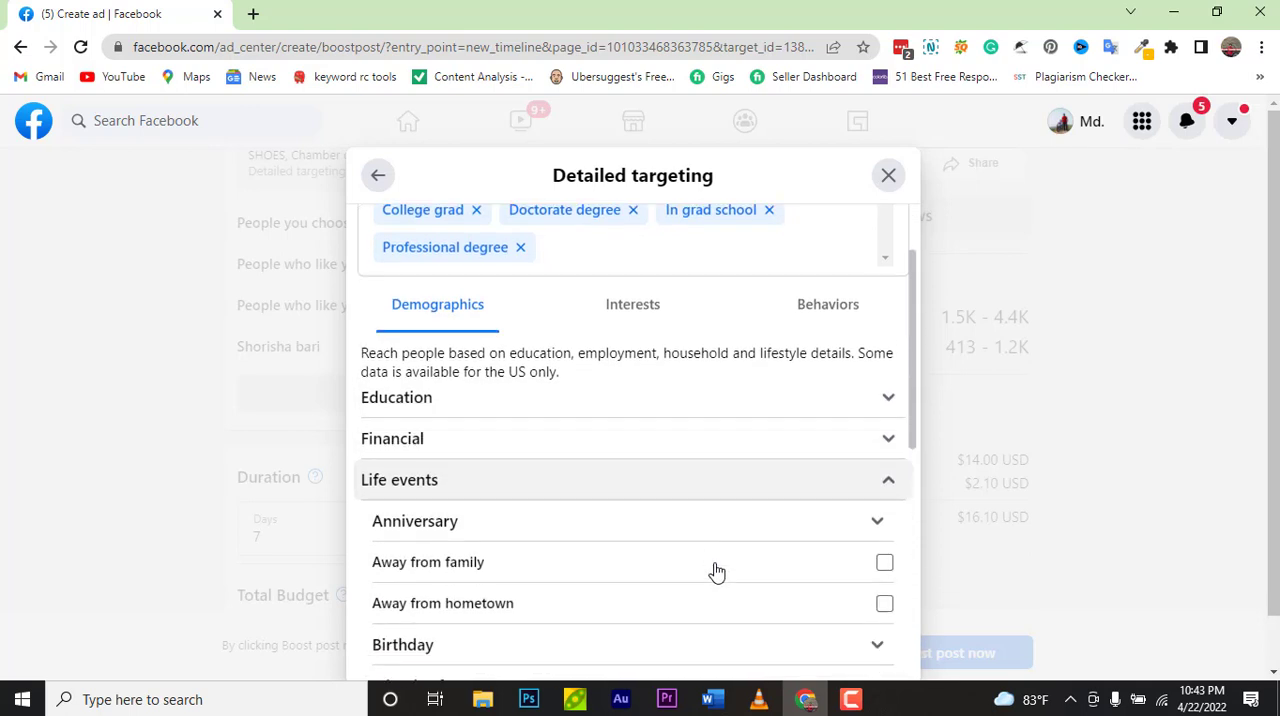
click(887, 568)
scroll(886, 571, down, 1)
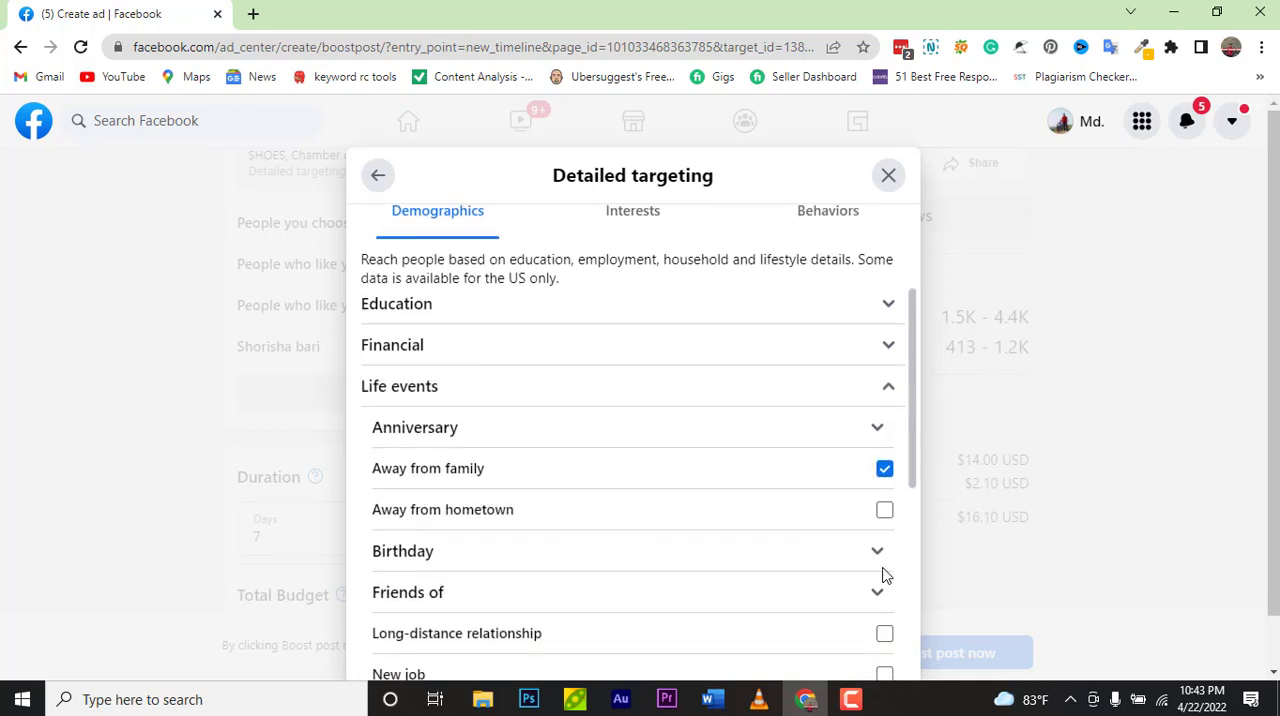
click(886, 511)
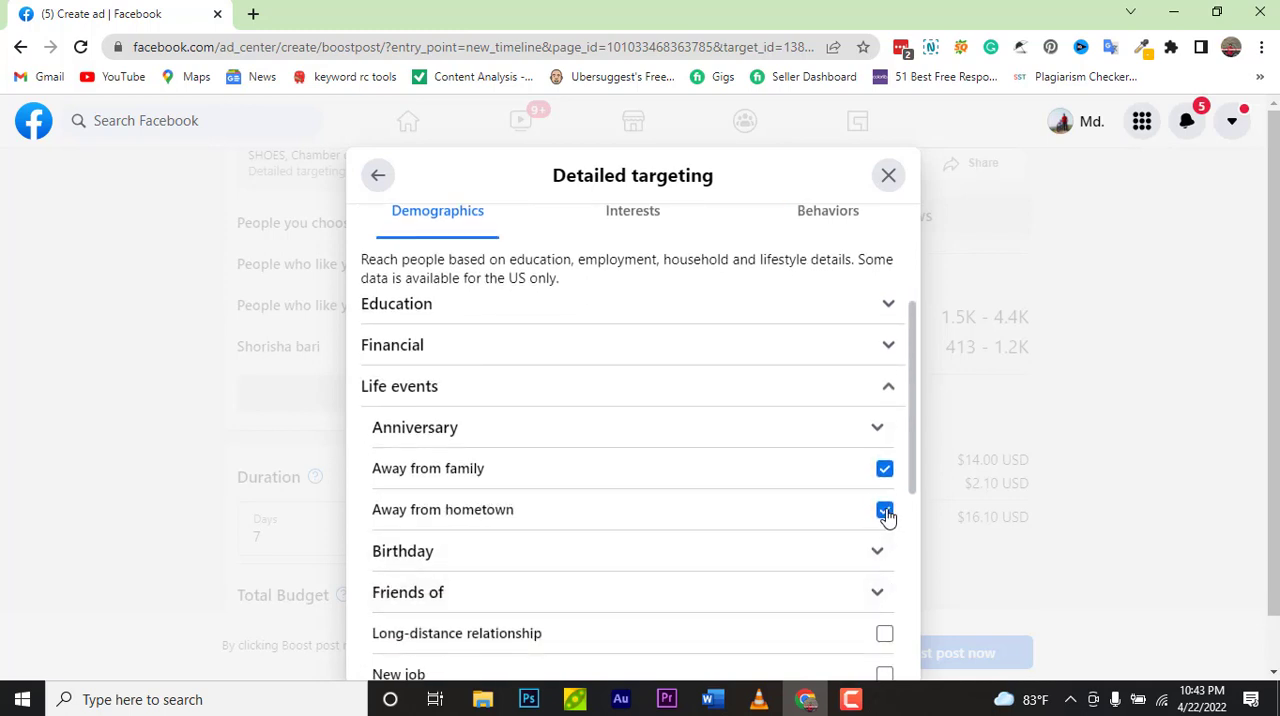
click(889, 386)
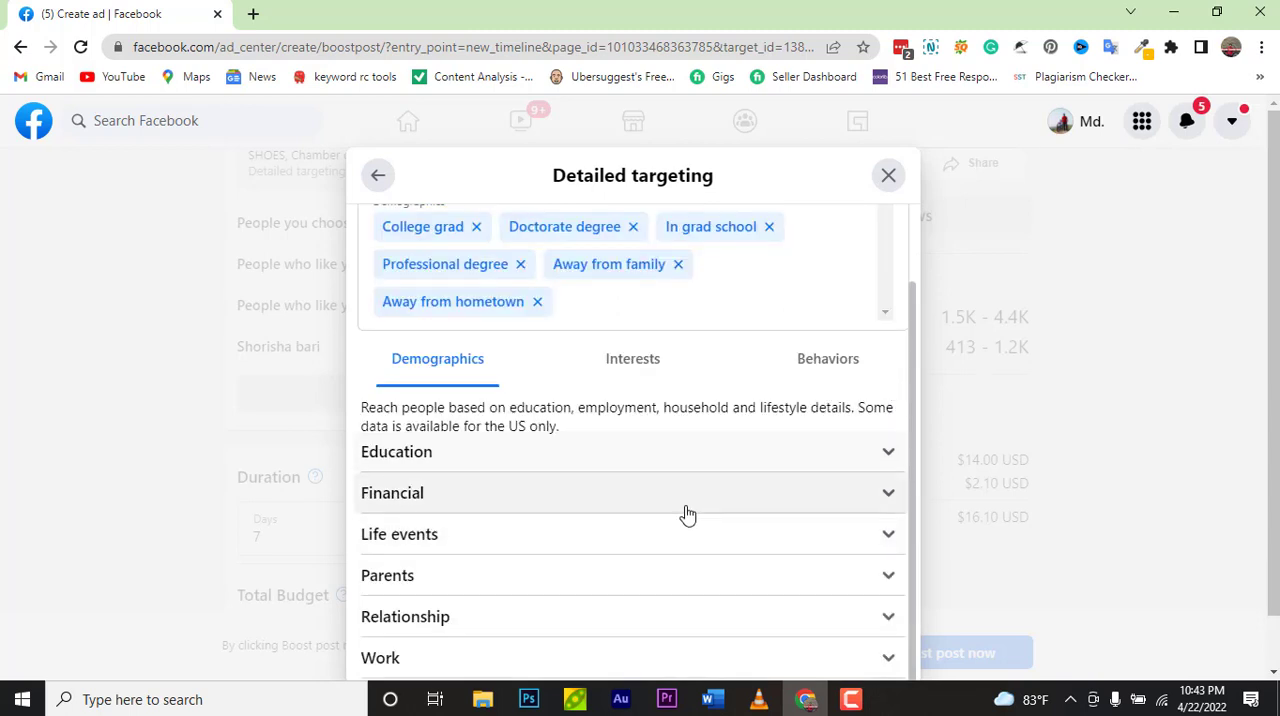
Step: Under Work industries, select Architecture and Engineering, Business and Finance, and Cleaning and Maintenance Services
click(859, 666)
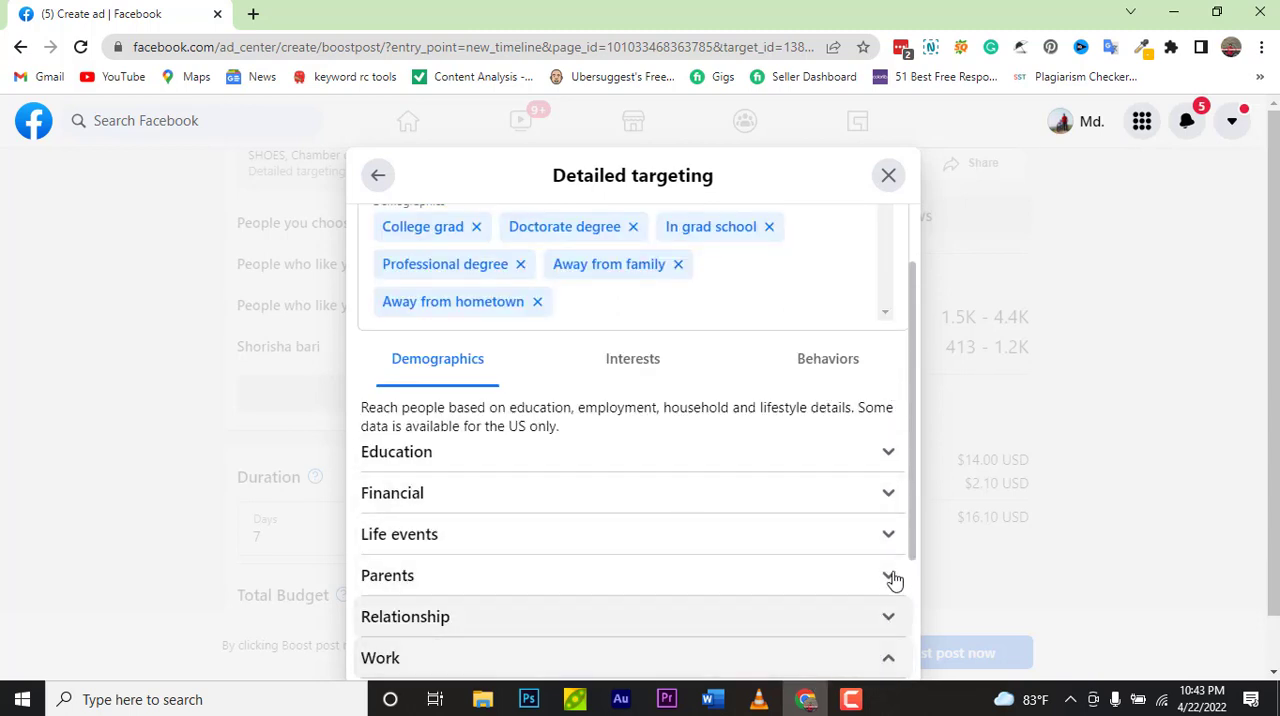
drag(913, 437, 908, 588)
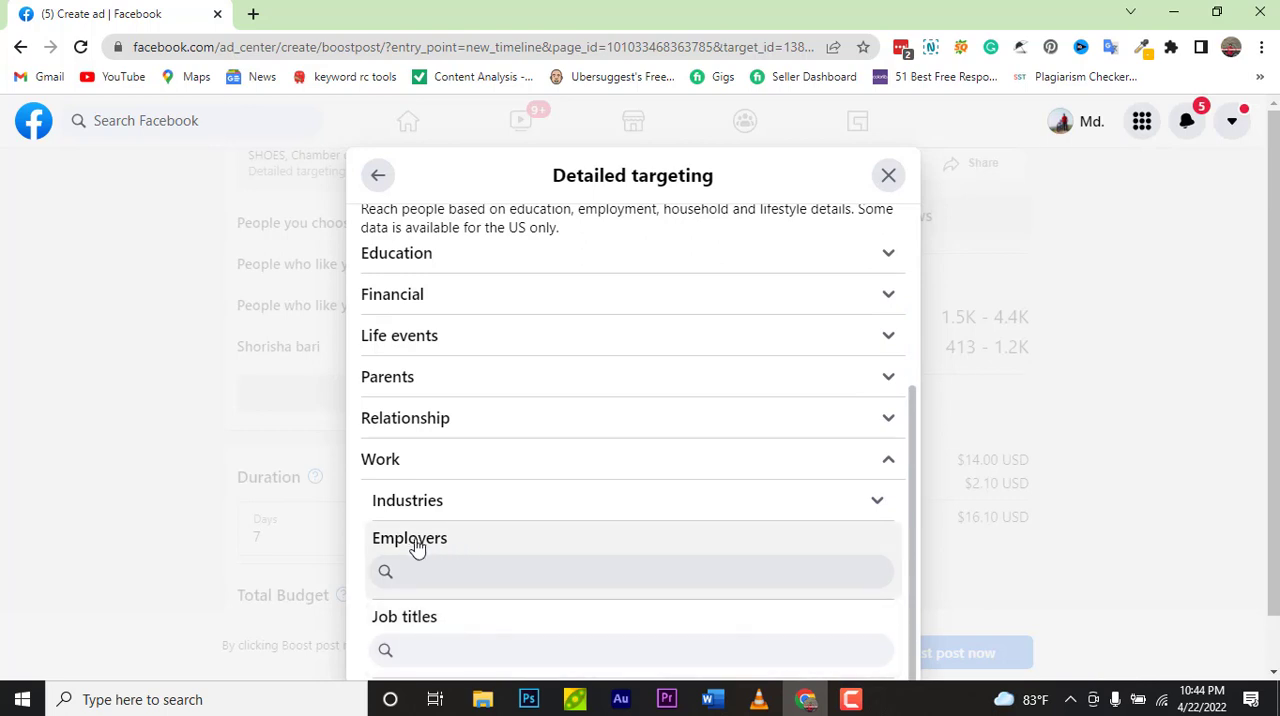
click(494, 506)
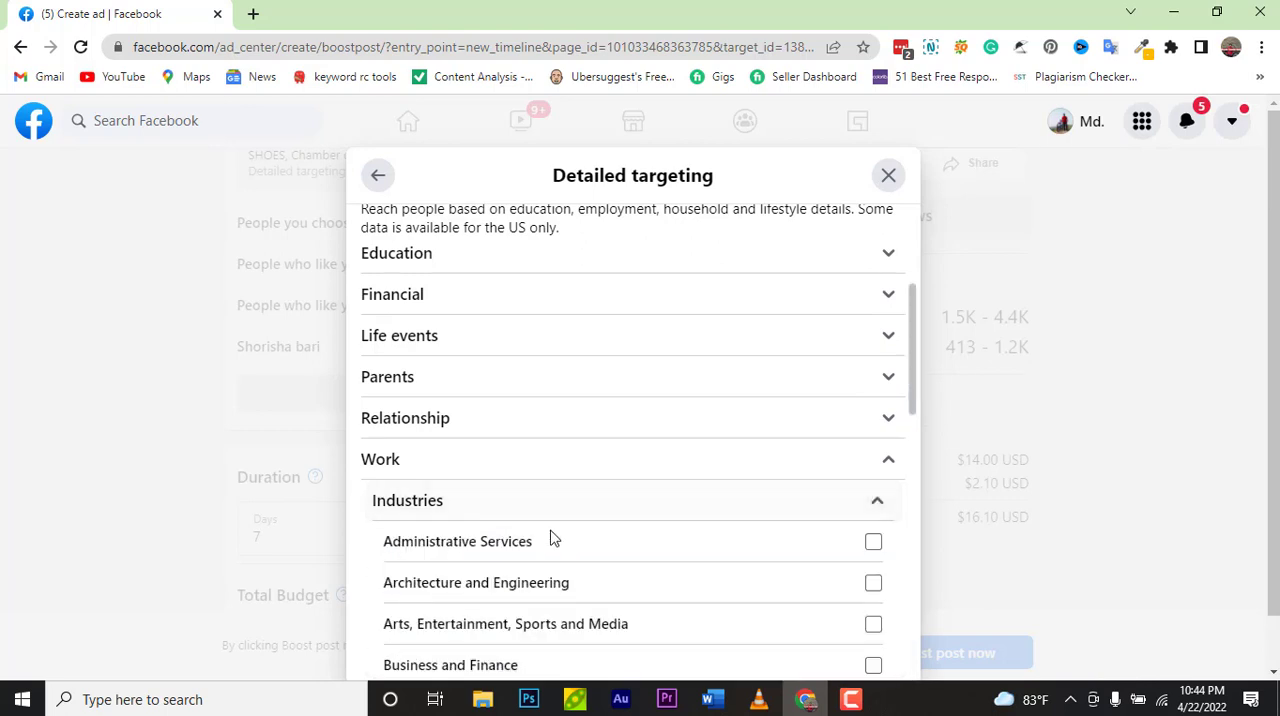
scroll(823, 500, down, 1)
click(872, 490)
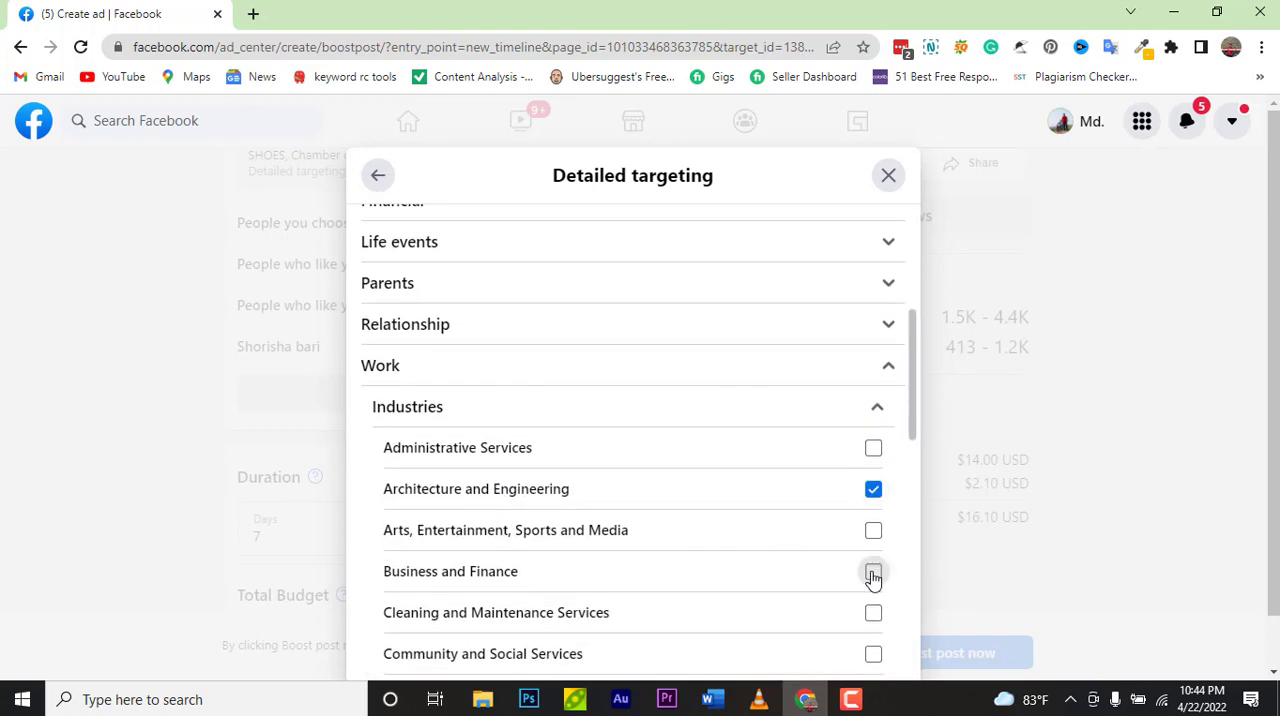
click(873, 571)
click(872, 613)
click(878, 410)
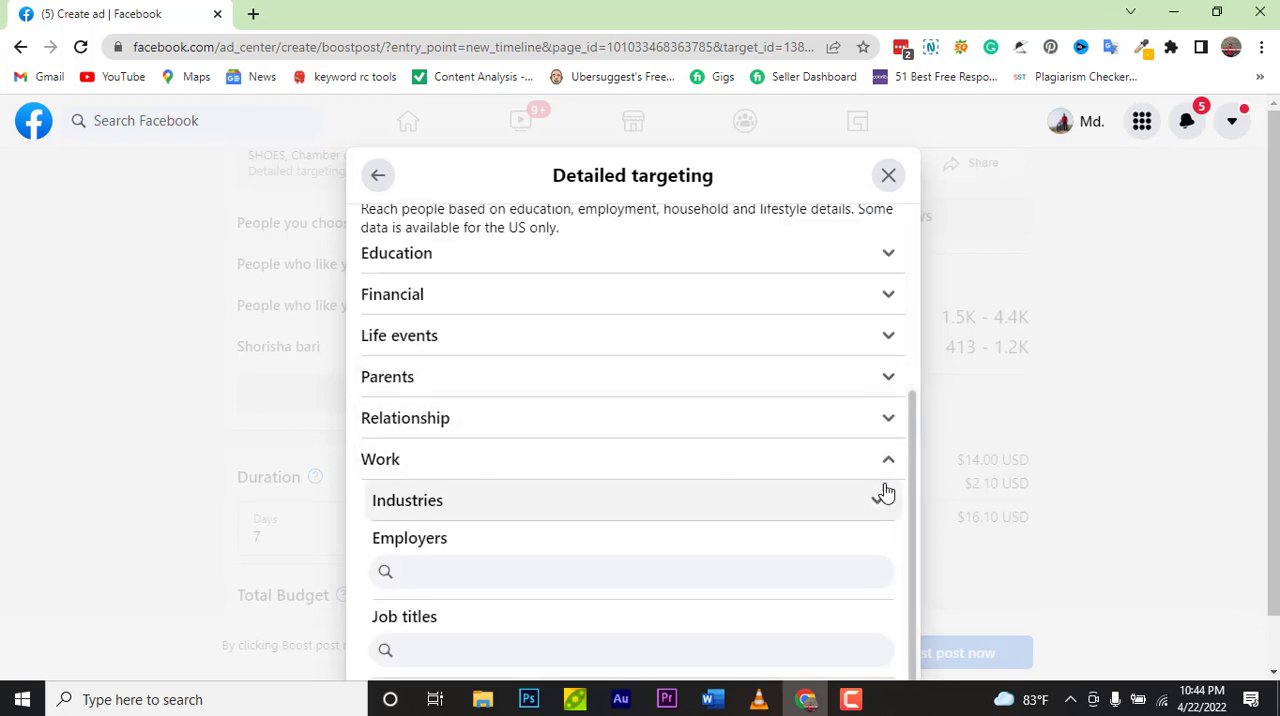
click(880, 501)
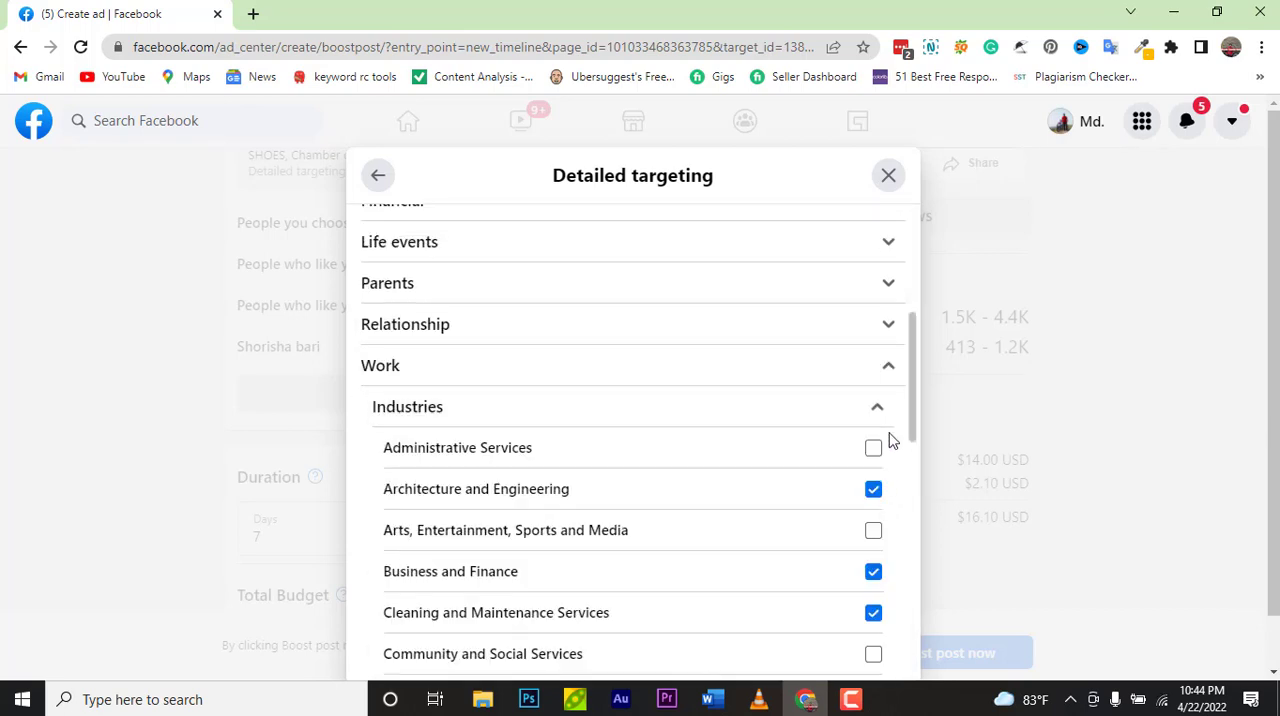
click(878, 412)
click(889, 461)
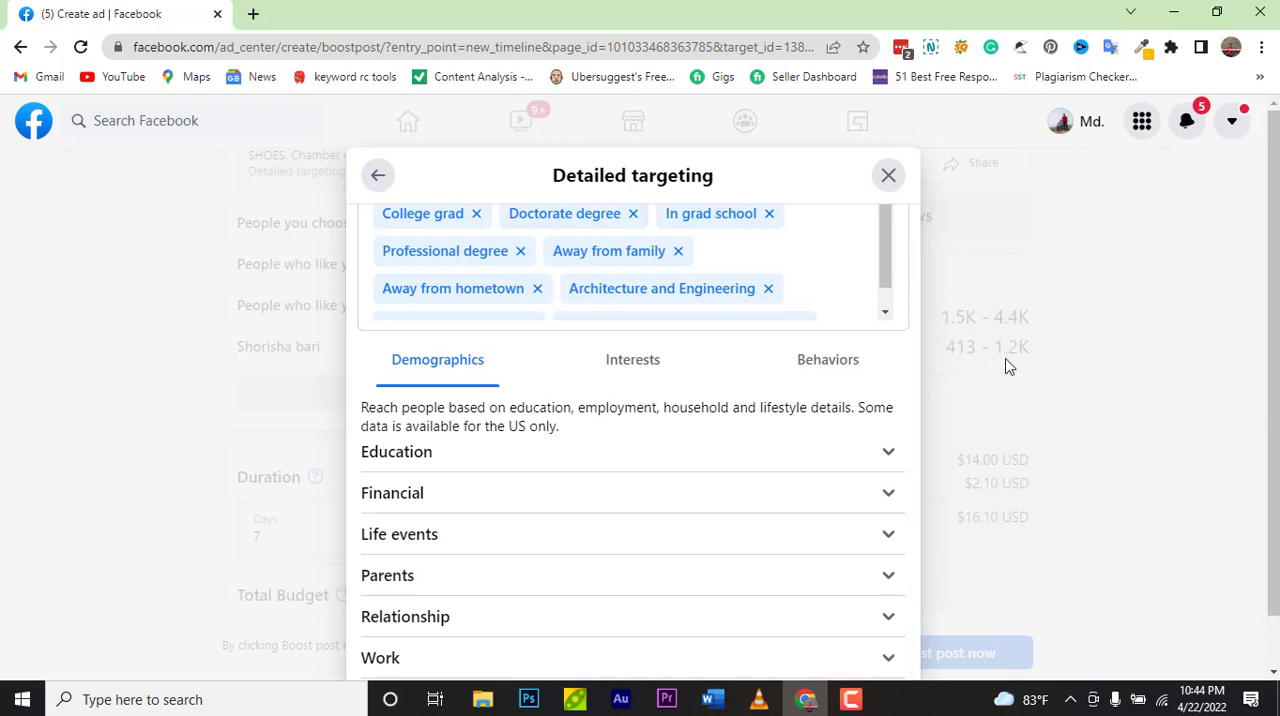
Step: Close the detailed targeting and audience dialogs
click(1007, 367)
click(866, 436)
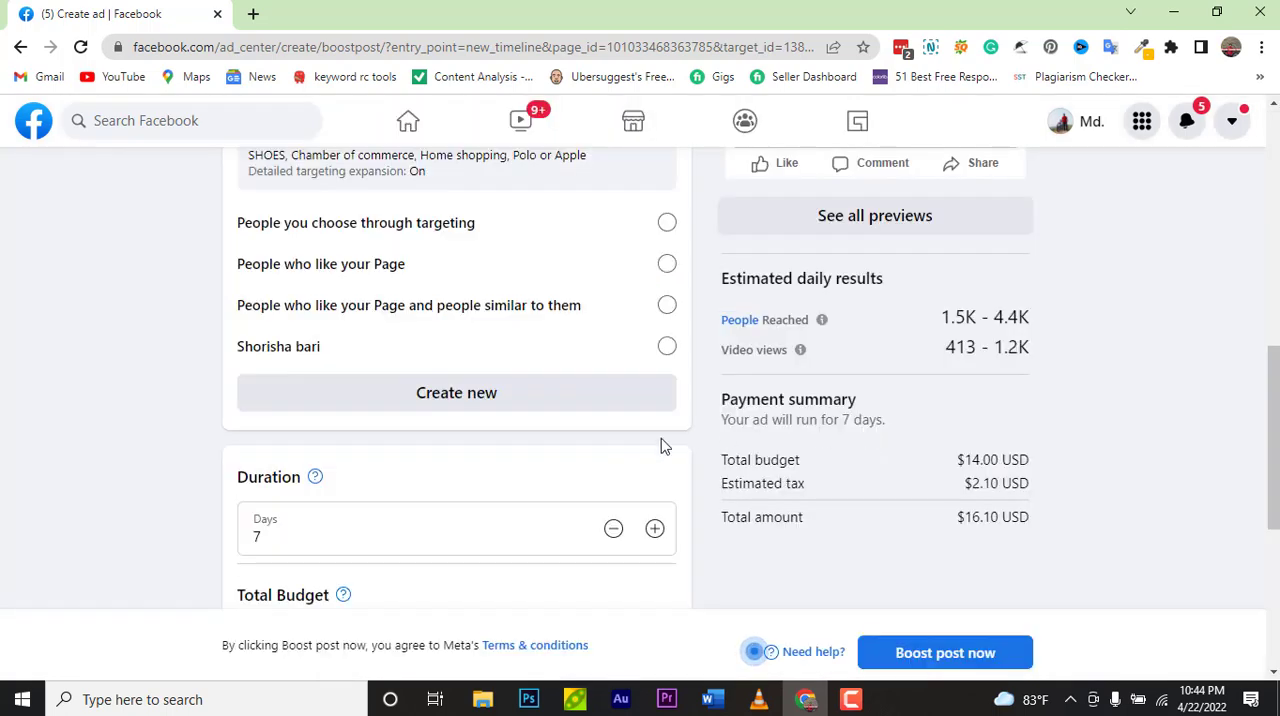
Step: Choose the Shorisha bari saved audience for the boosted post
scroll(560, 468, up, 2)
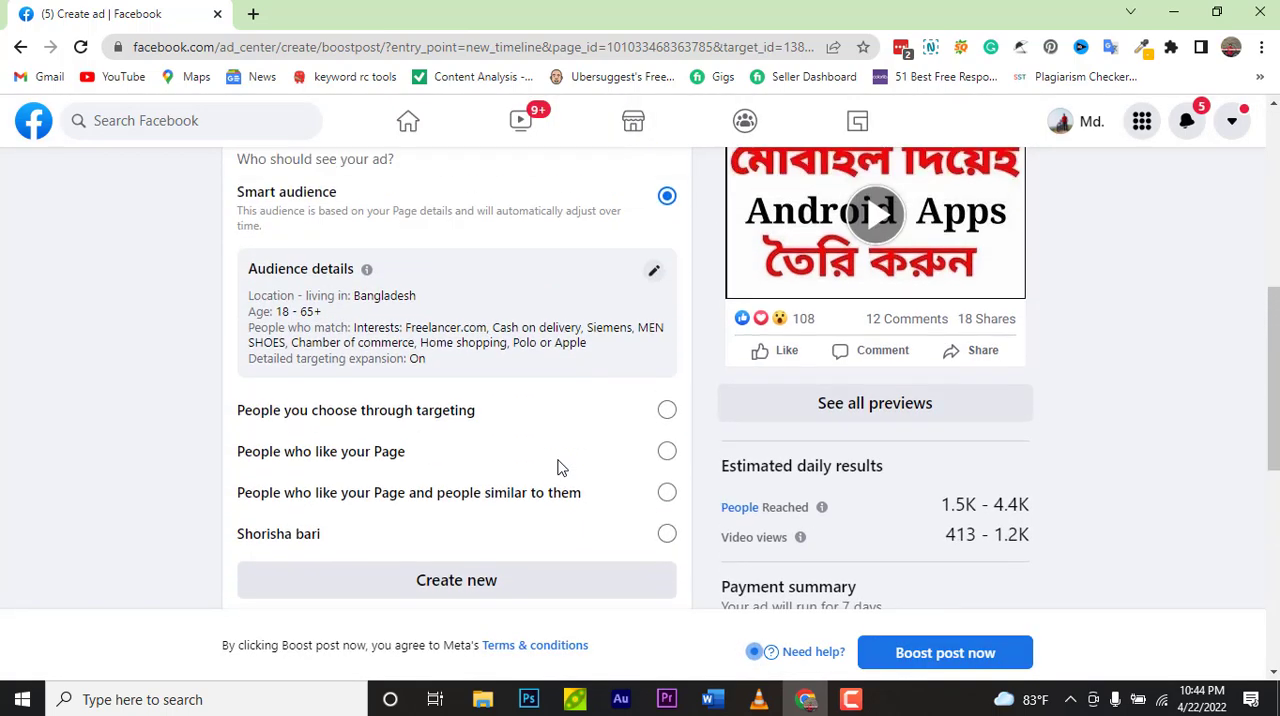
scroll(558, 490, up, 3)
scroll(557, 491, down, 4)
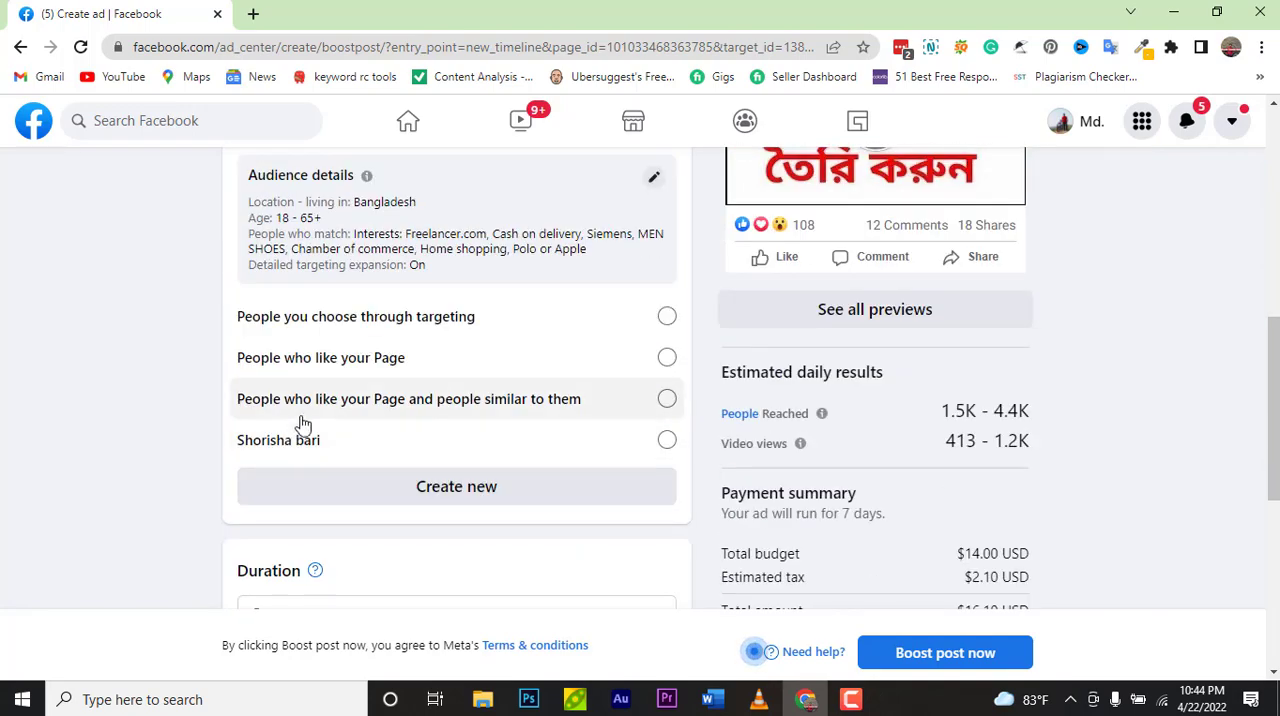
scroll(302, 425, up, 3)
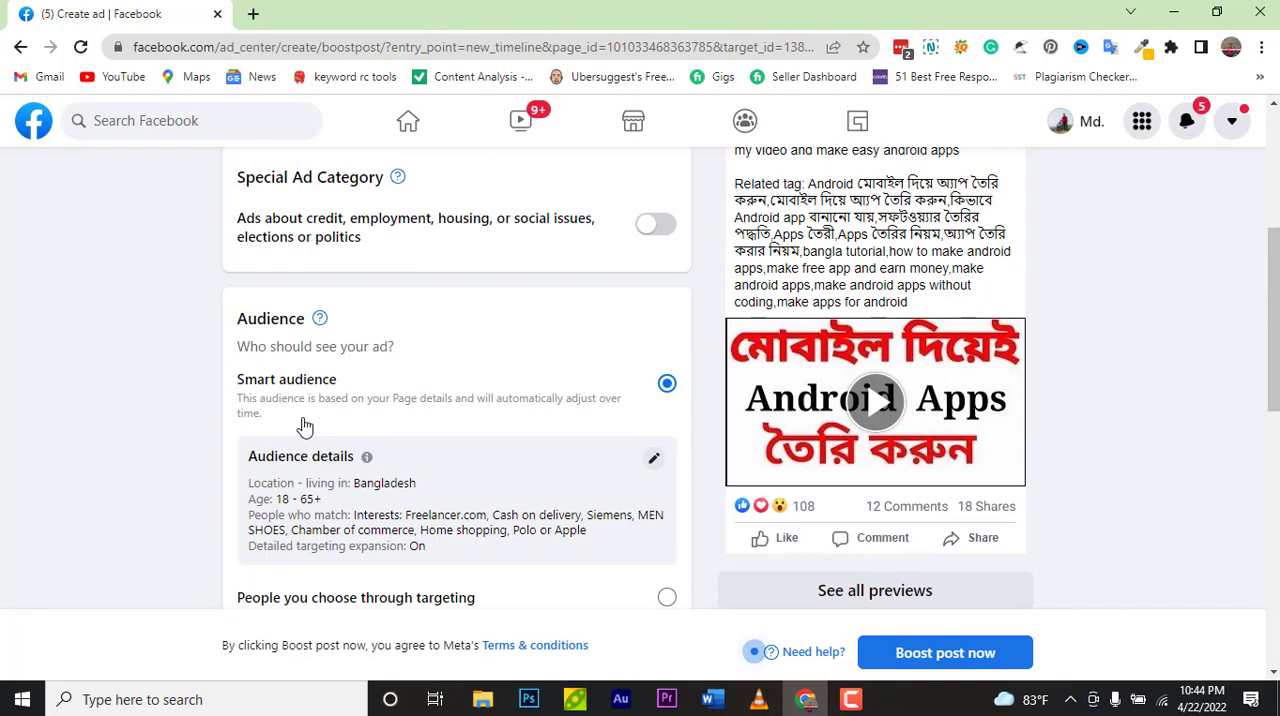
click(362, 412)
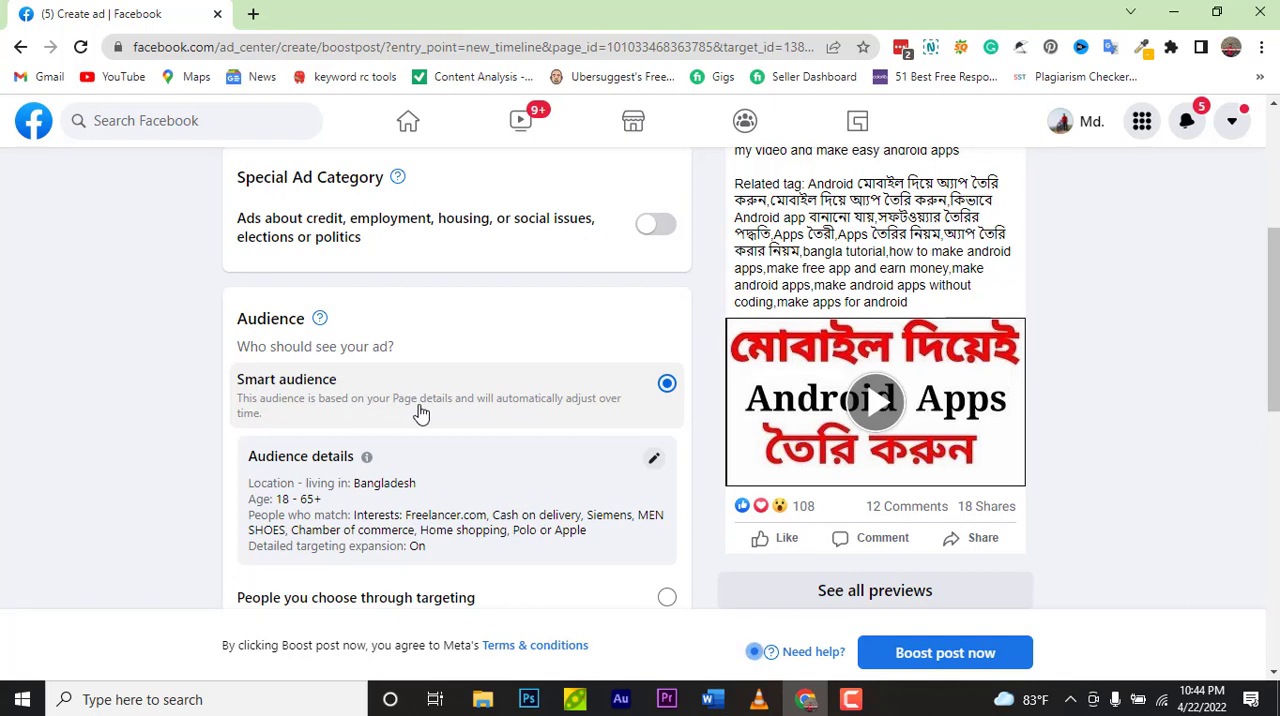
scroll(417, 414, down, 3)
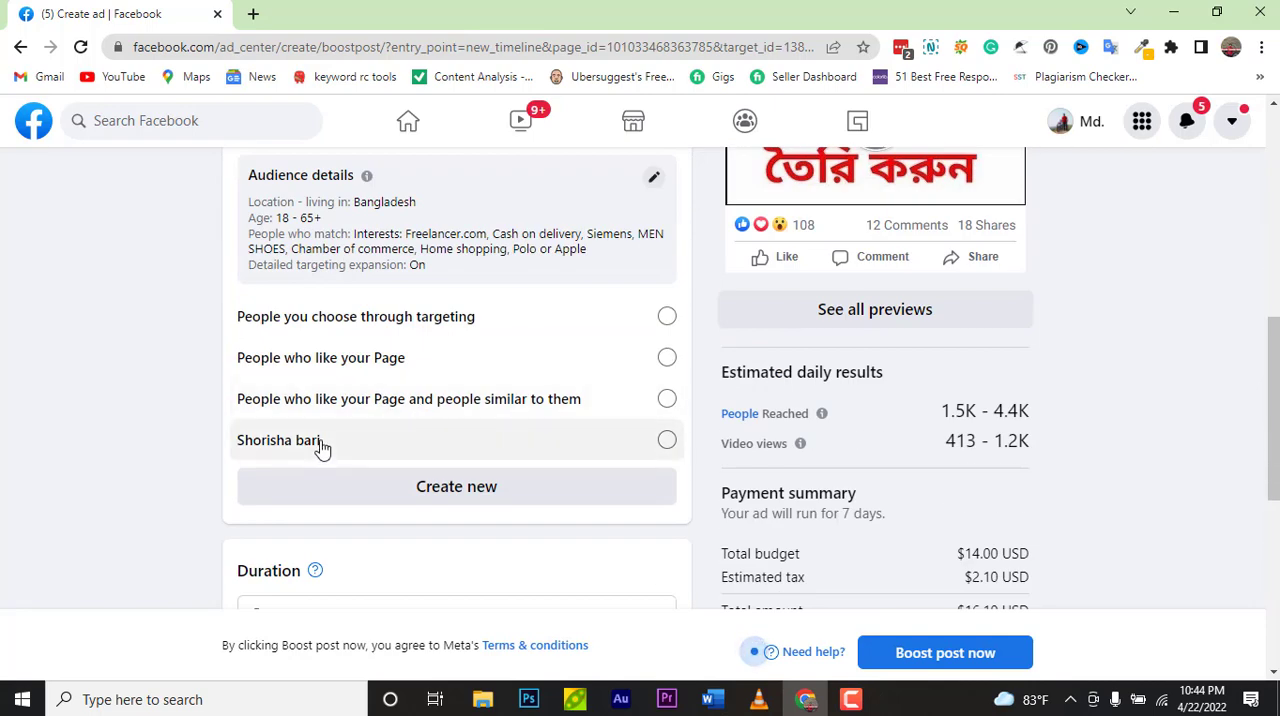
scroll(322, 448, down, 3)
scroll(321, 447, up, 2)
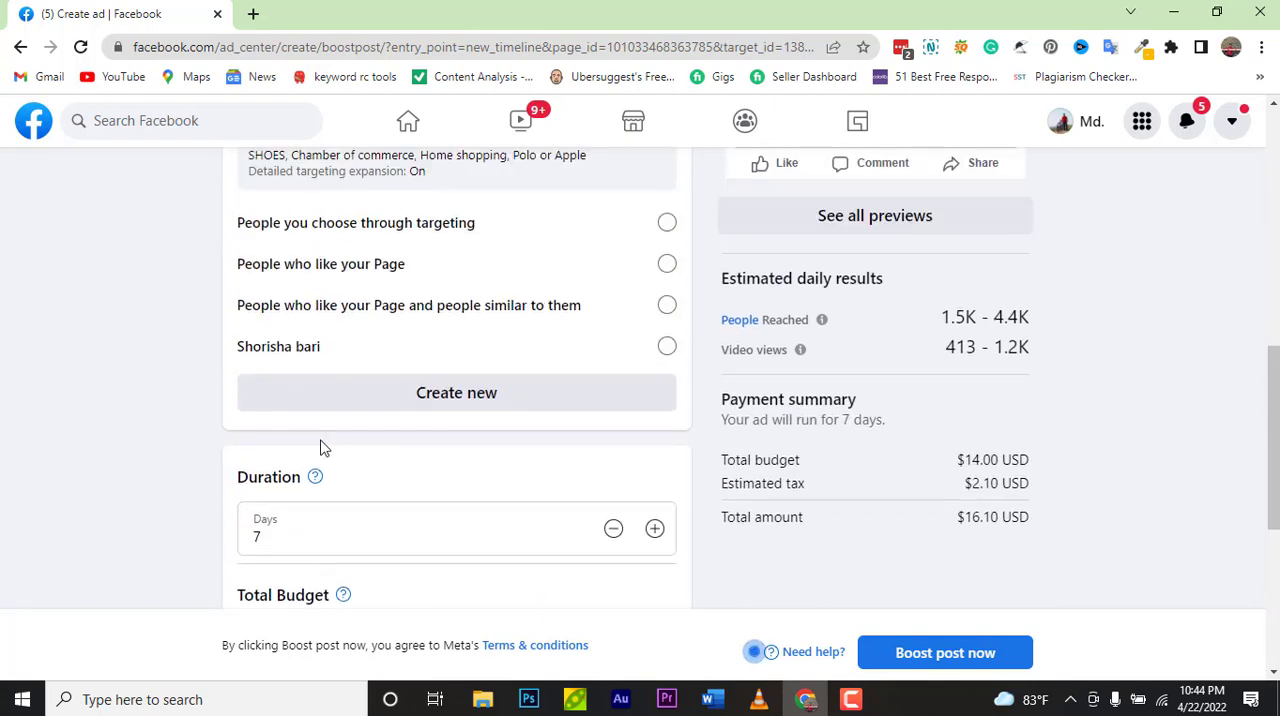
click(293, 360)
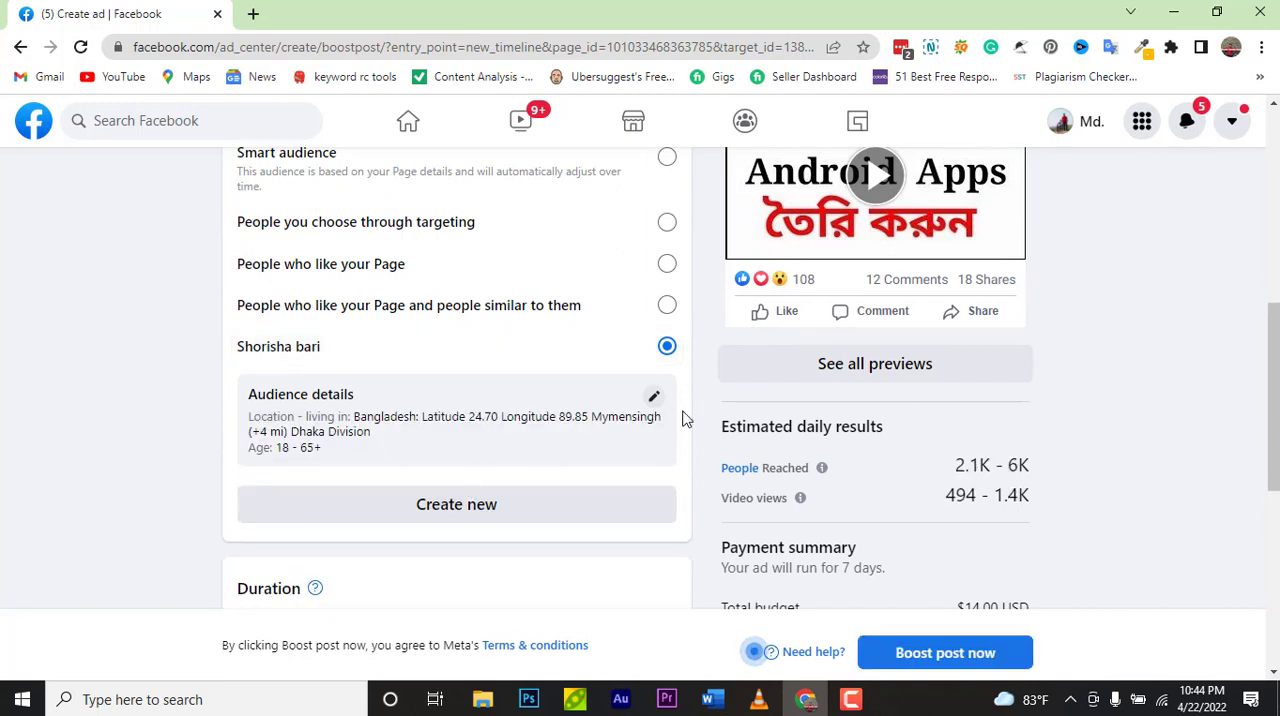
Step: Open the Shorisha bari audience for editing and review its locations, map and audience definition
click(651, 399)
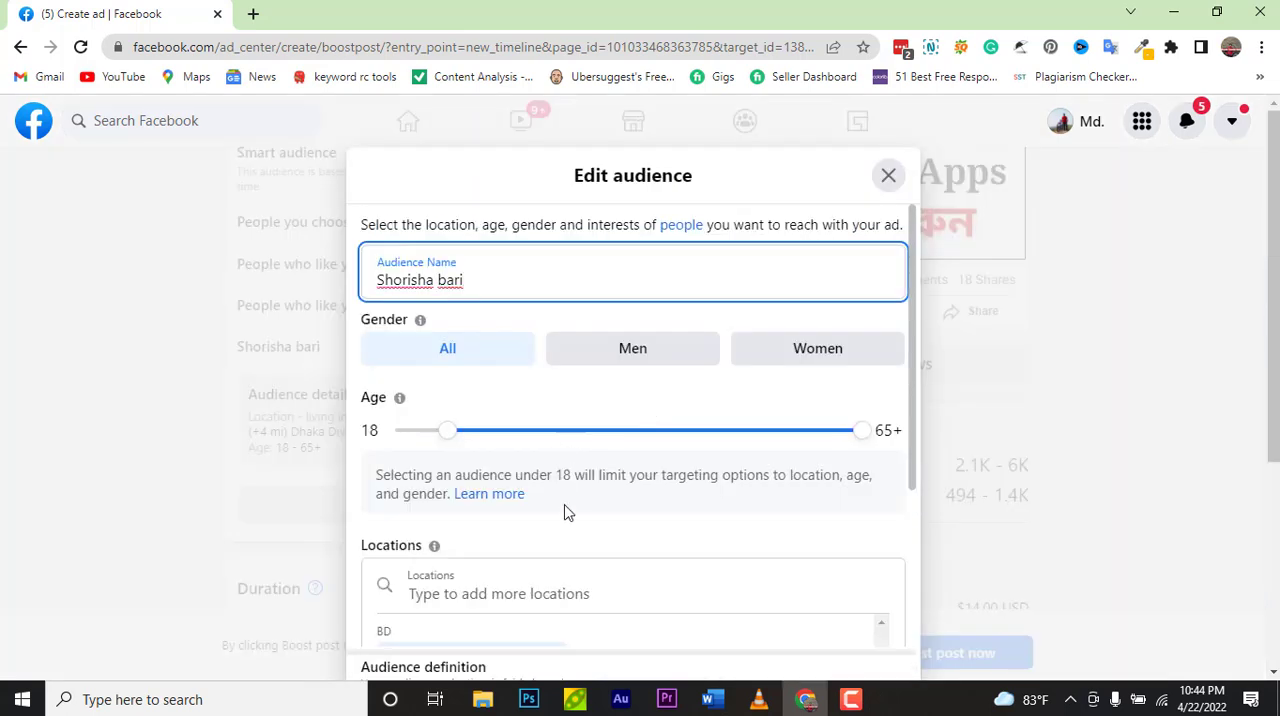
scroll(566, 512, down, 3)
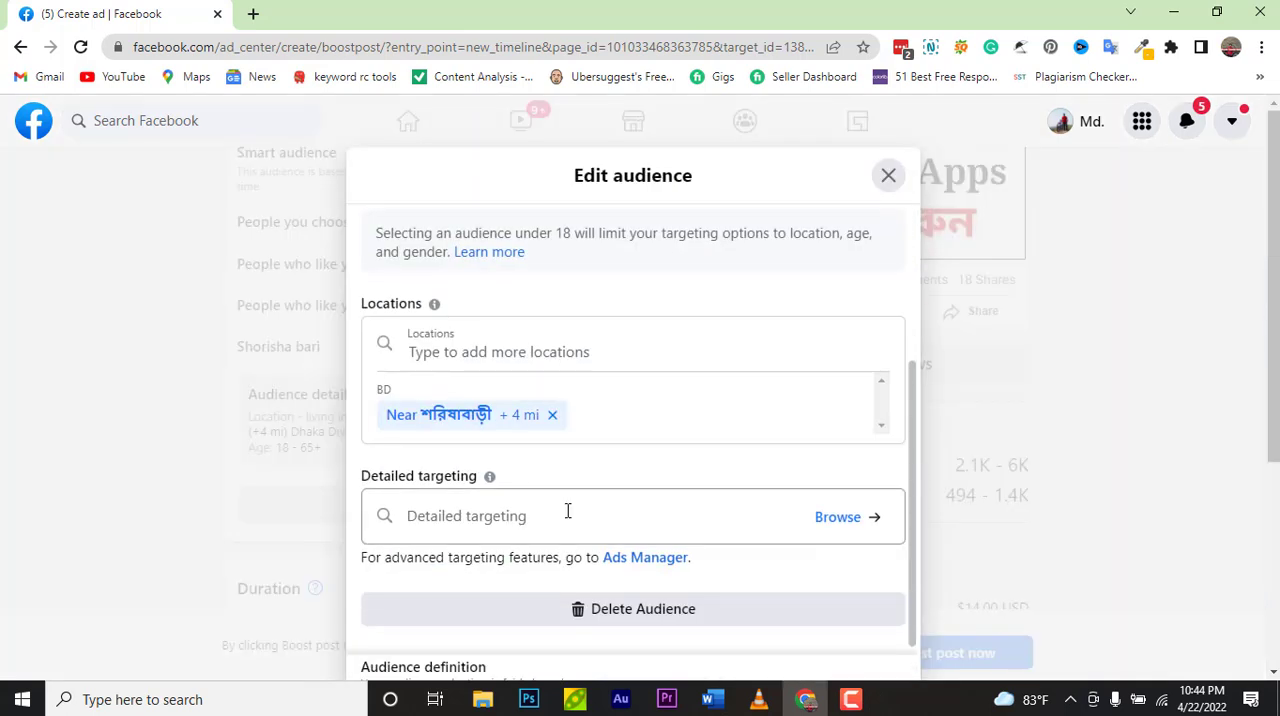
scroll(626, 526, up, 1)
scroll(626, 526, down, 1)
scroll(626, 526, up, 3)
scroll(560, 480, down, 3)
click(631, 408)
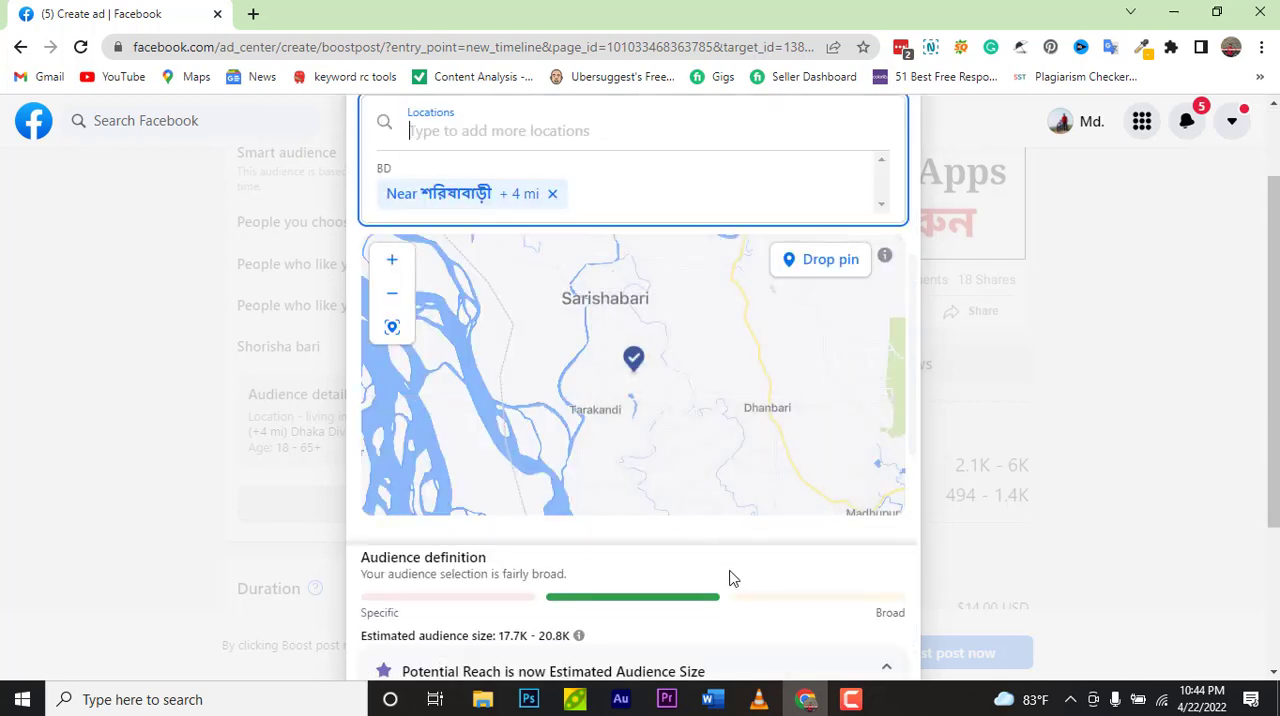
scroll(731, 577, down, 3)
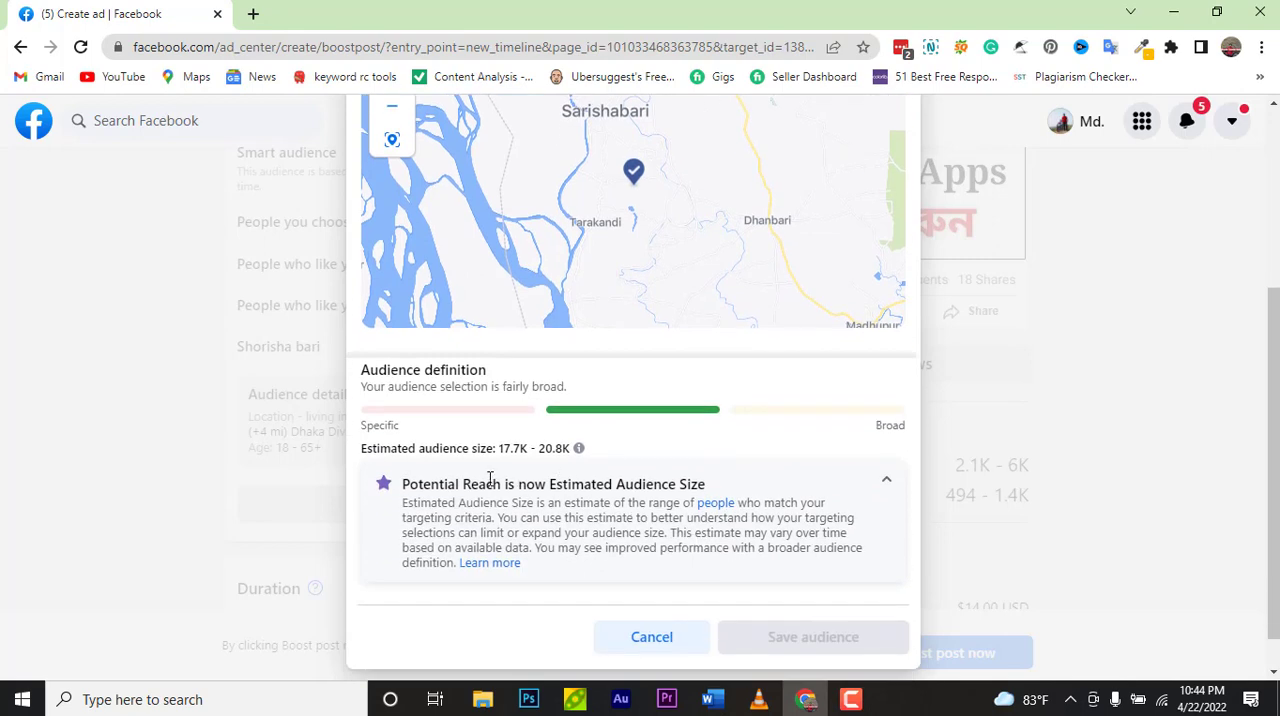
scroll(490, 478, up, 1)
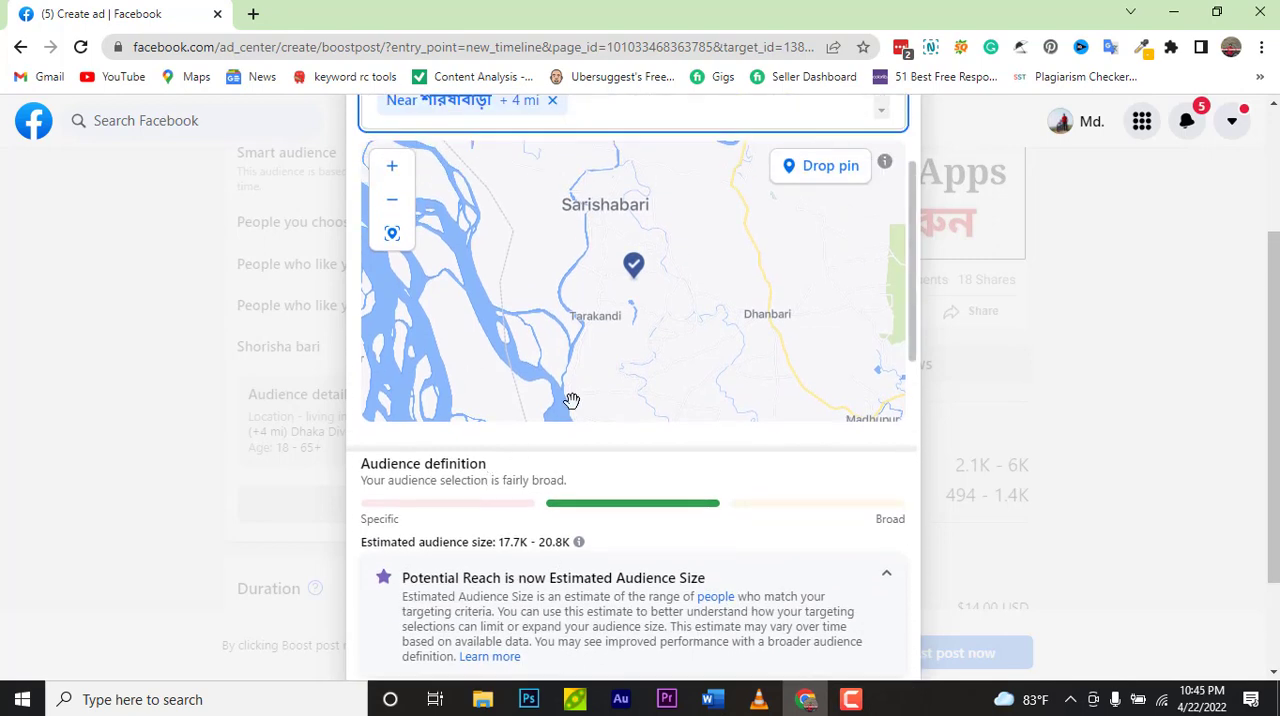
scroll(568, 403, up, 2)
scroll(571, 400, down, 4)
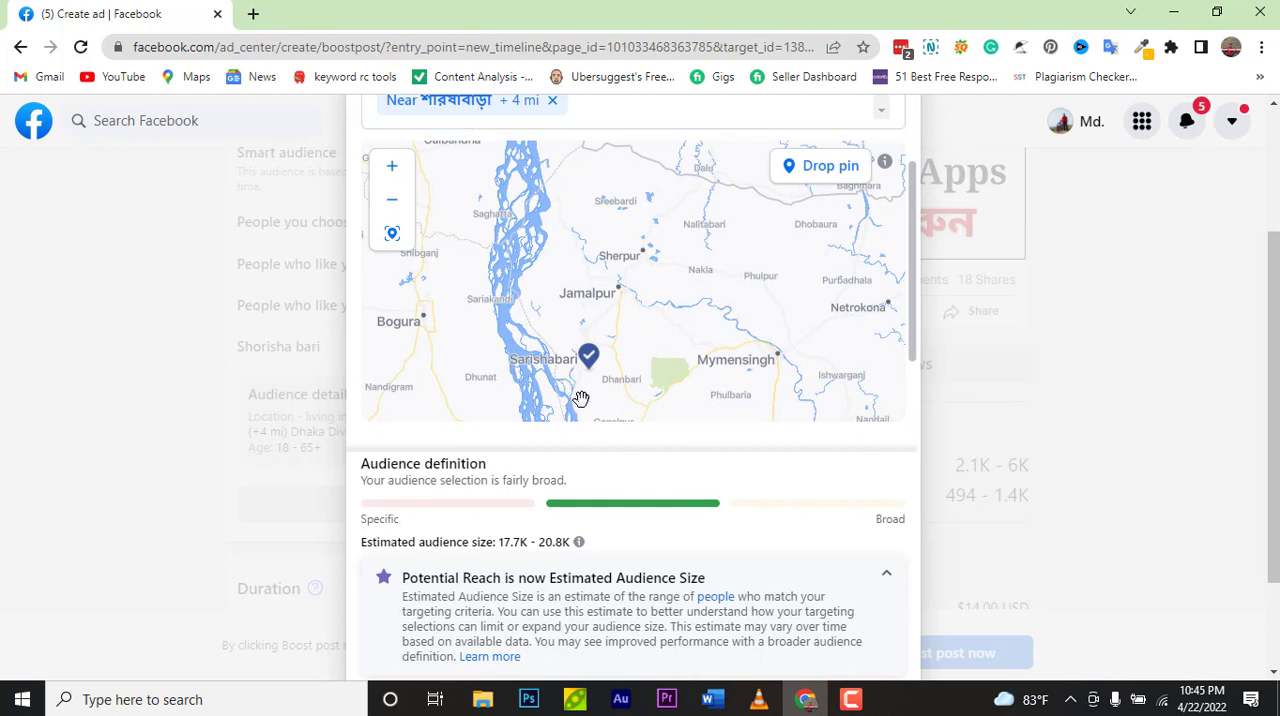
scroll(611, 483, down, 1)
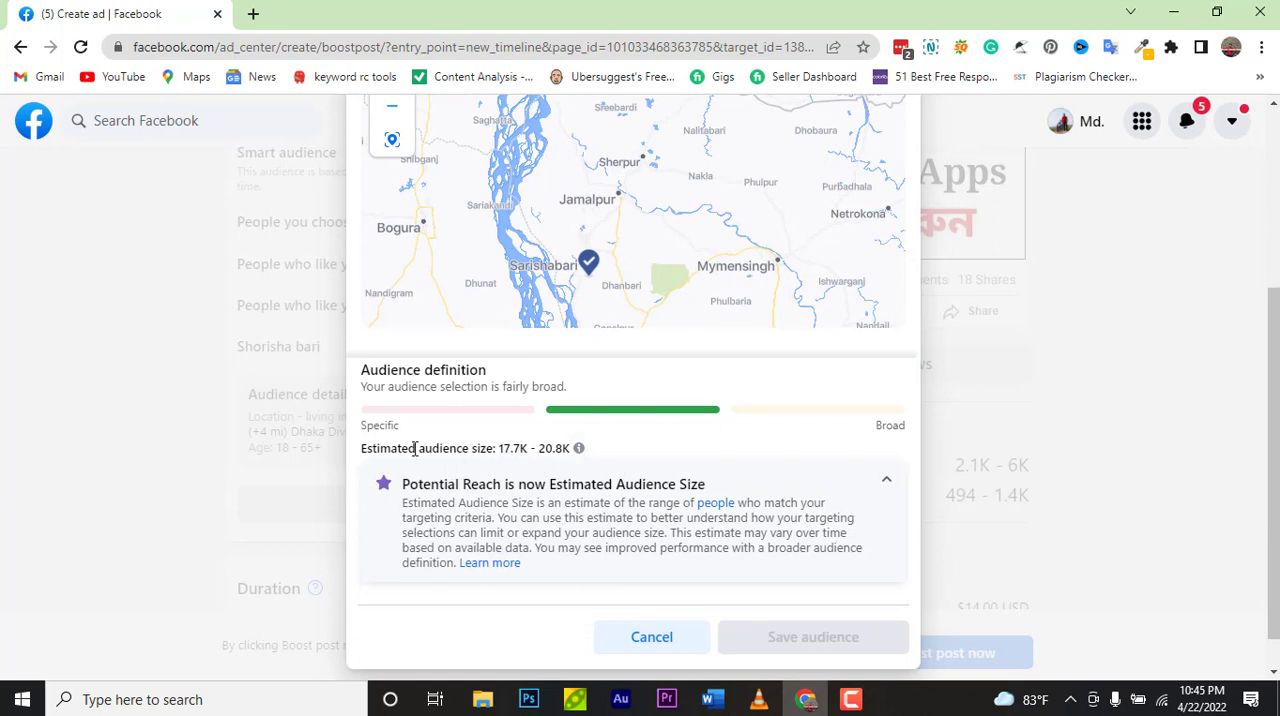
scroll(612, 261, up, 2)
scroll(612, 261, down, 2)
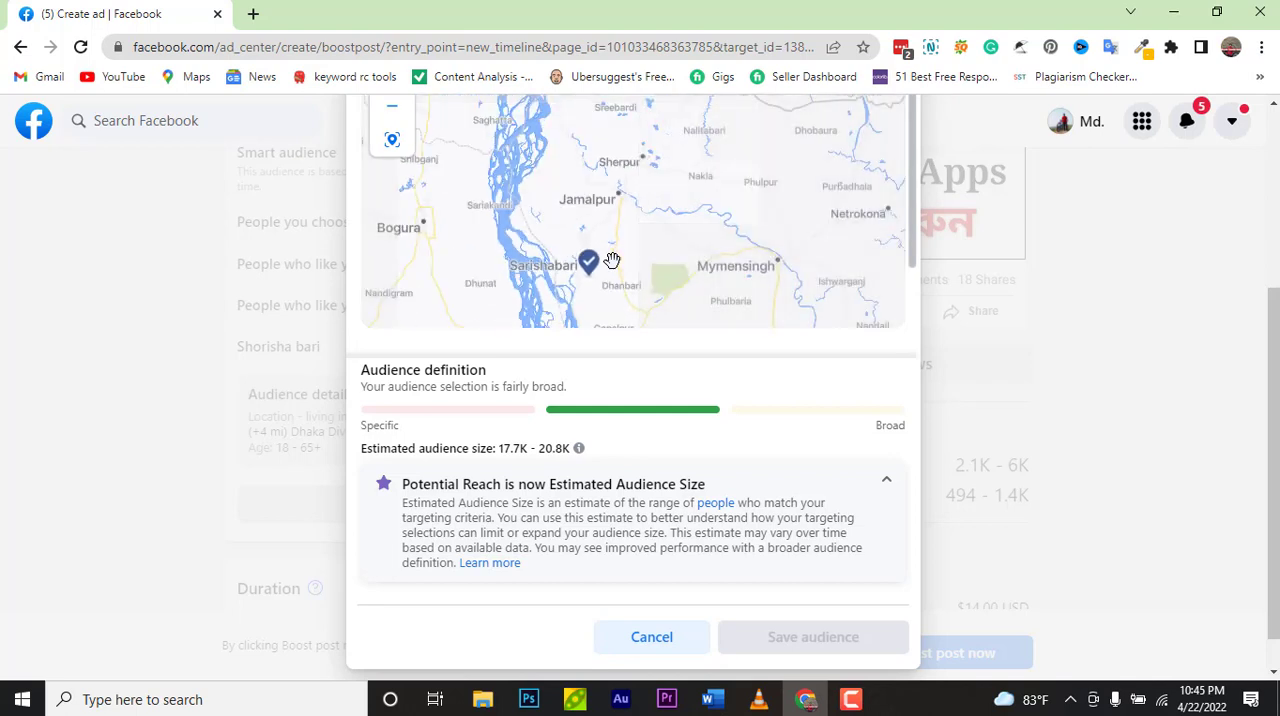
scroll(612, 261, down, 2)
scroll(909, 249, up, 3)
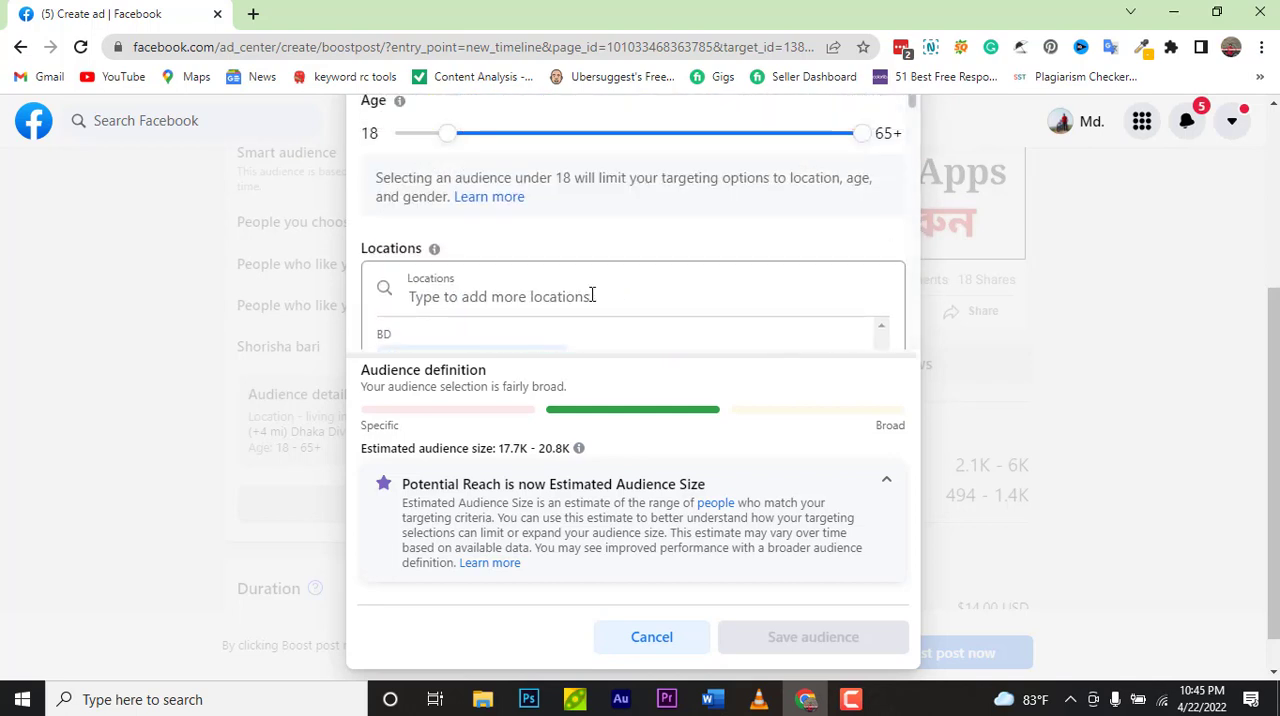
scroll(557, 301, down, 1)
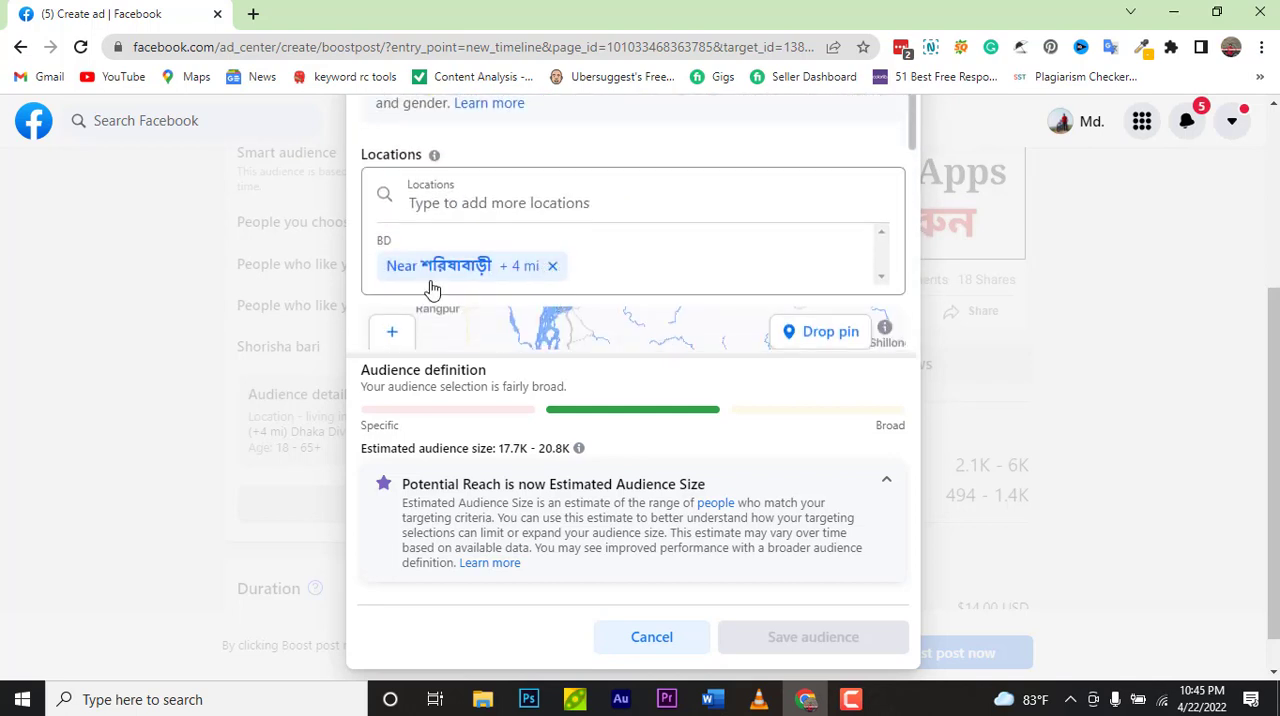
scroll(632, 285, down, 1)
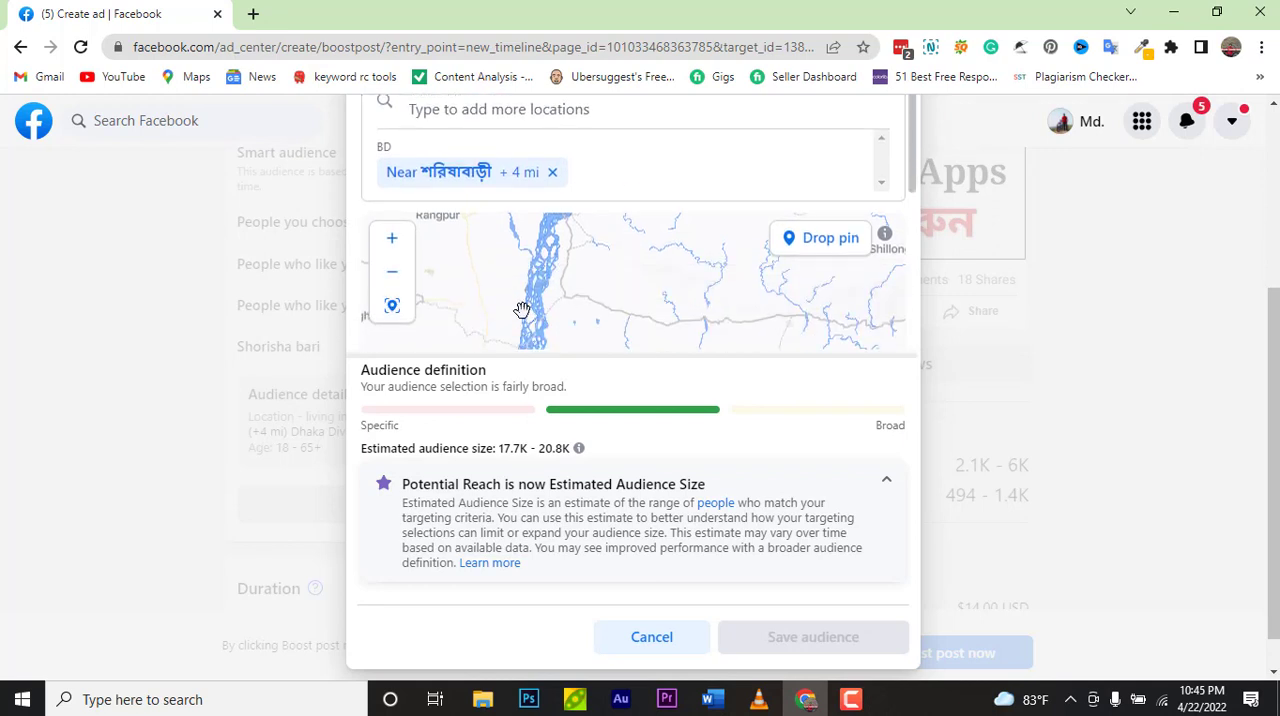
scroll(540, 300, down, 1)
scroll(554, 309, down, 1)
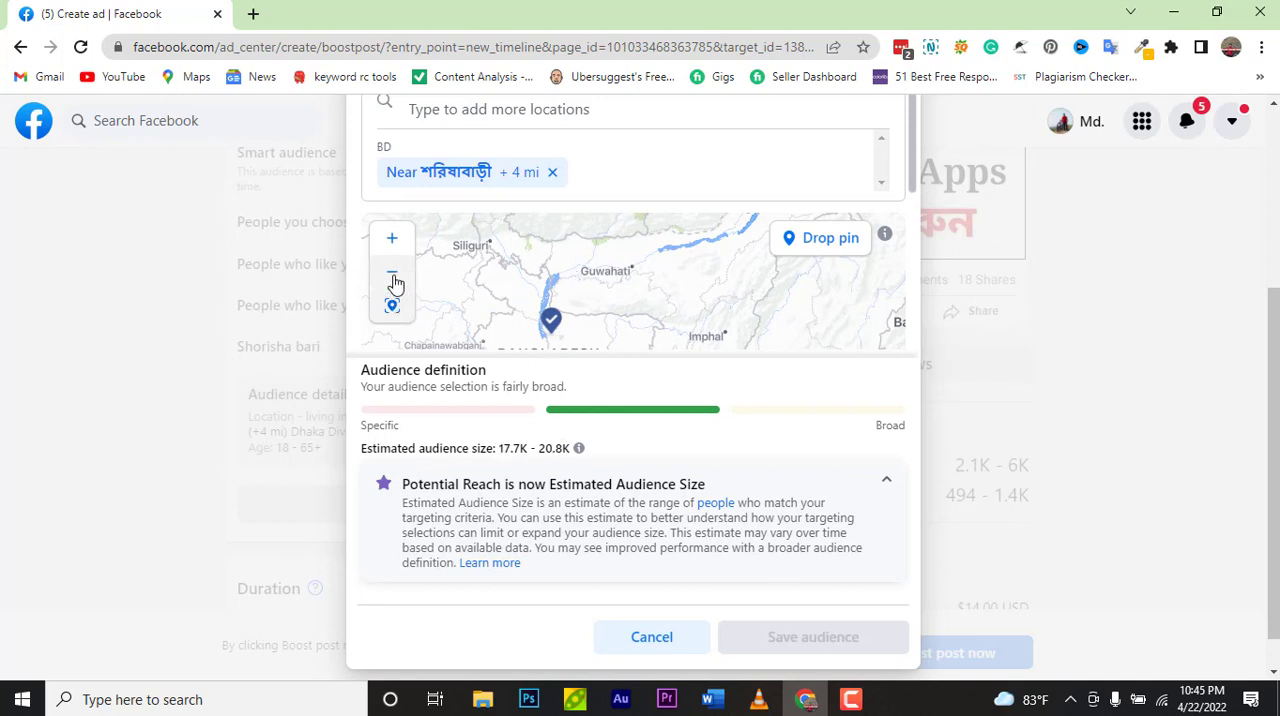
Step: Replace the audience location with Pingna, Sarishabari, Jamalpur and widen its radius to 4 mi
click(552, 173)
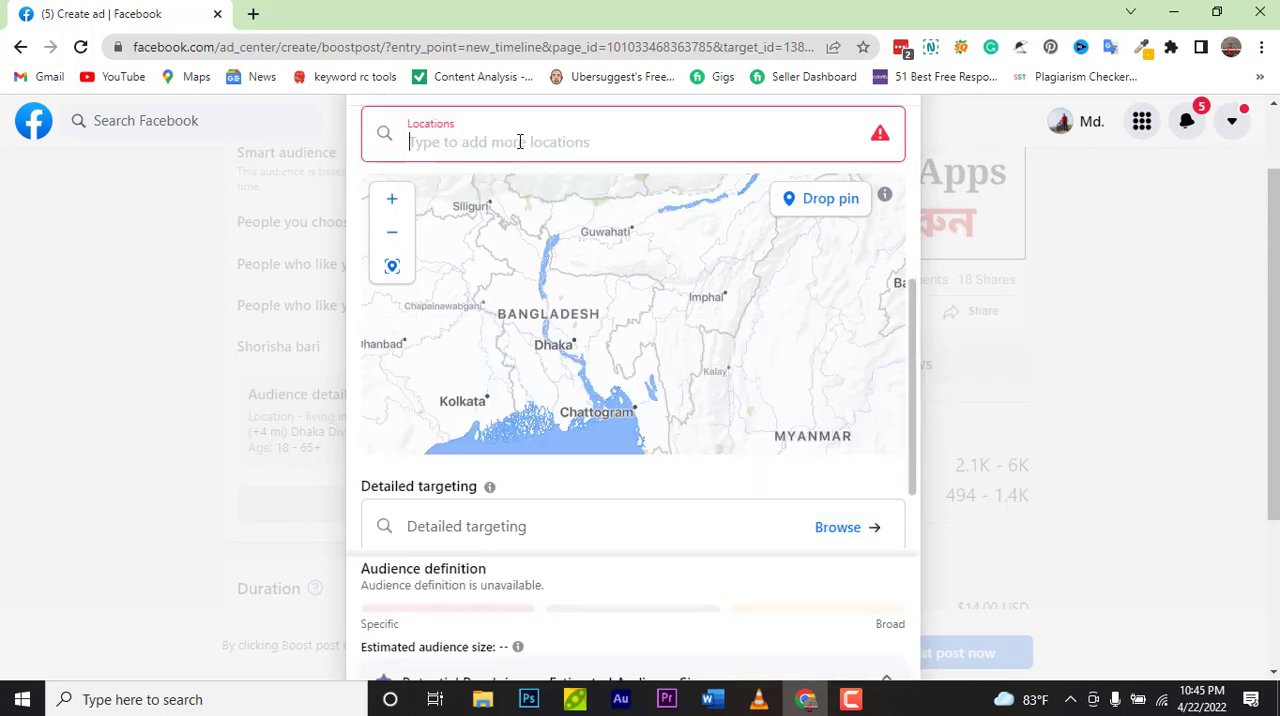
text(pingna)
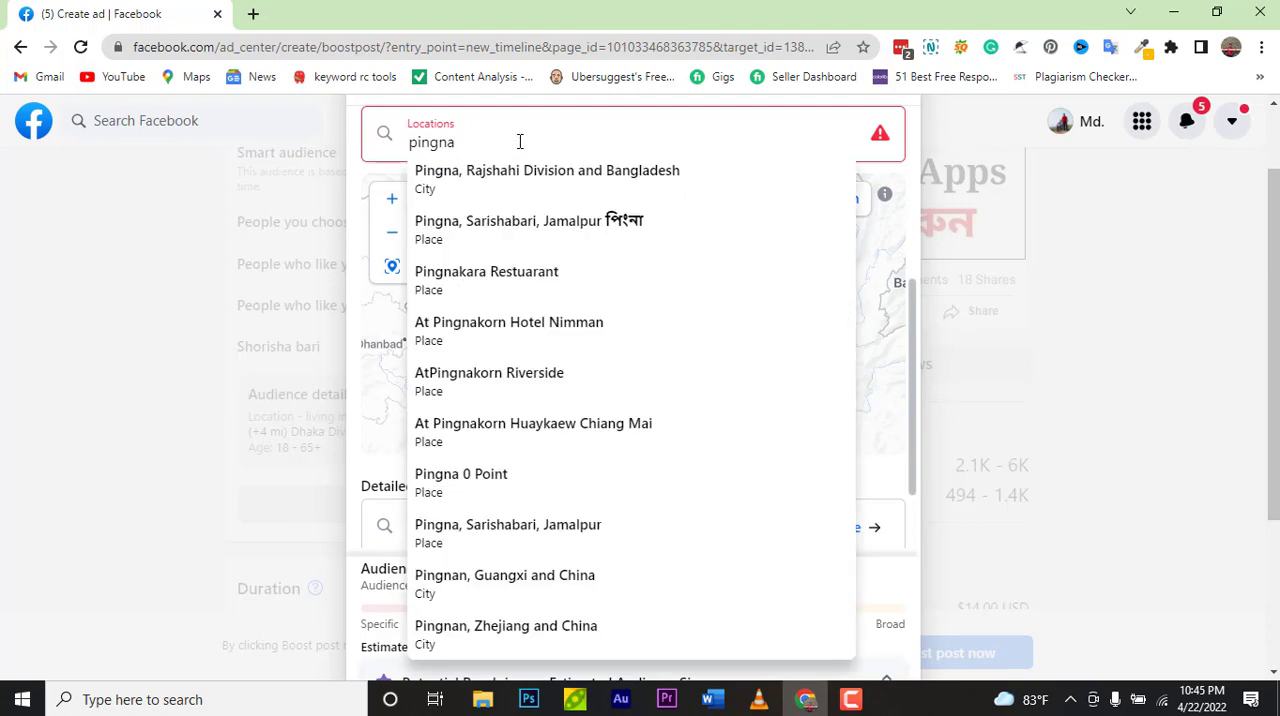
click(515, 218)
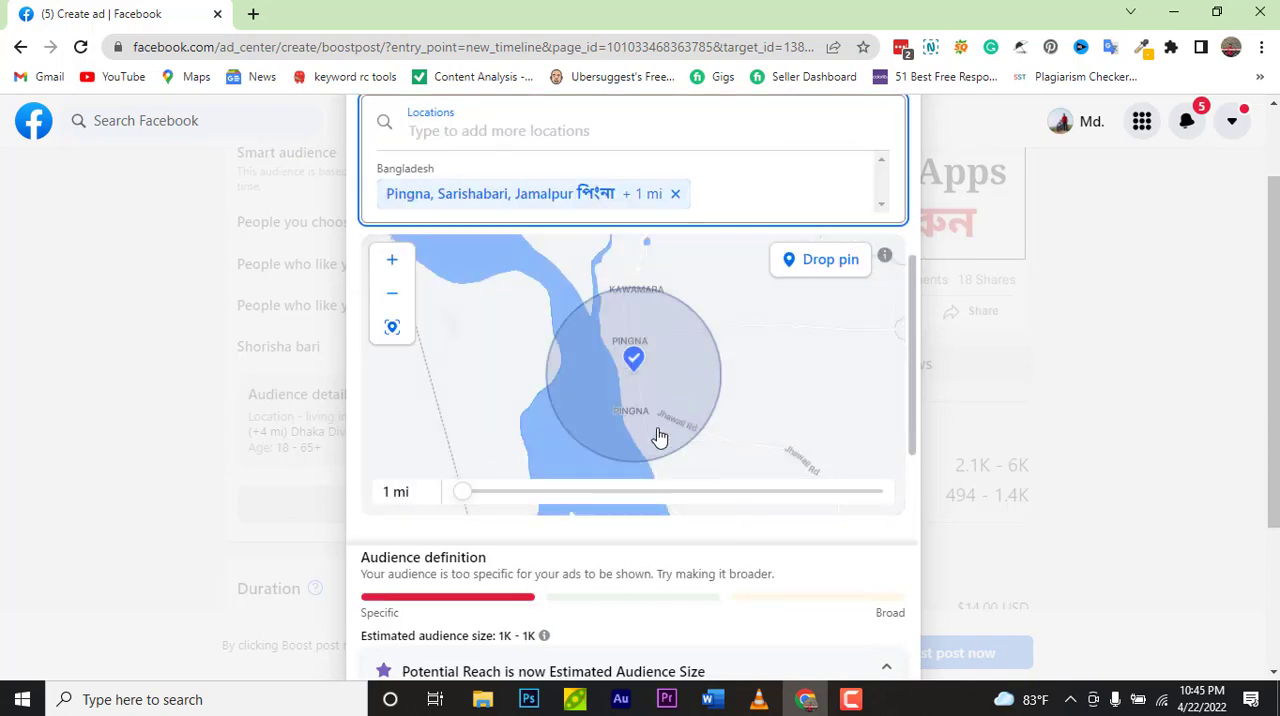
click(392, 263)
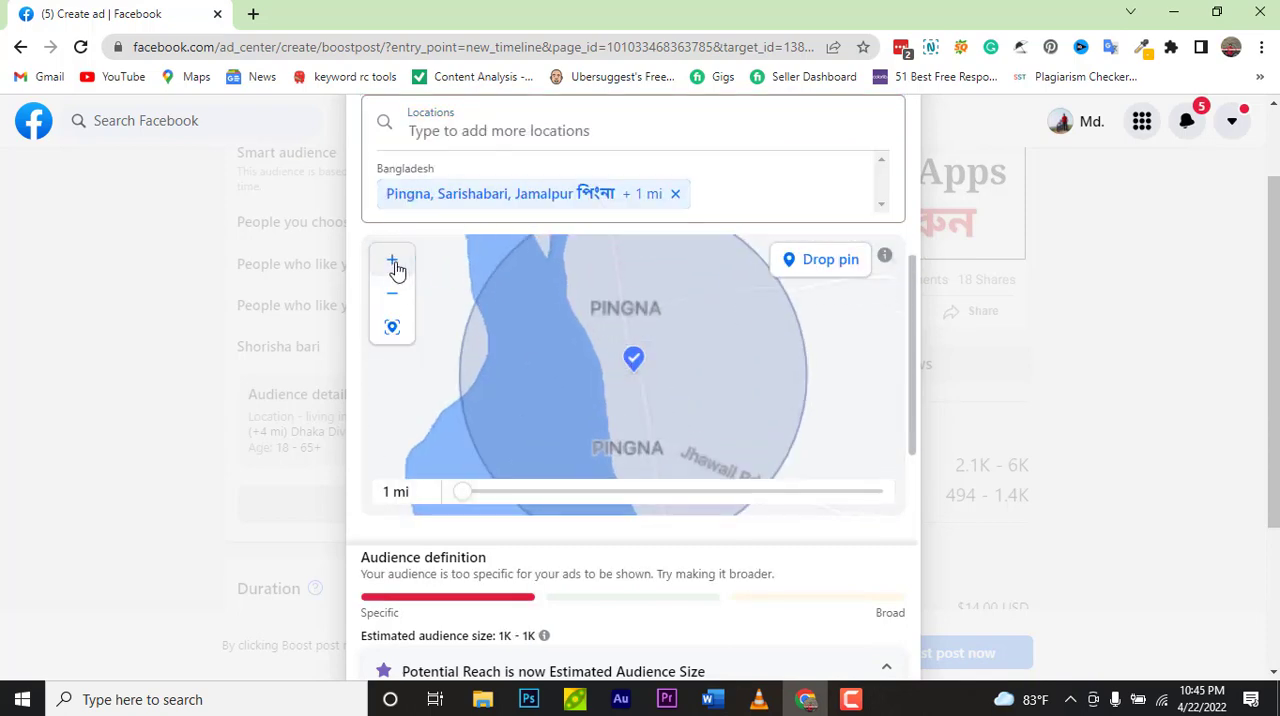
drag(472, 494, 485, 494)
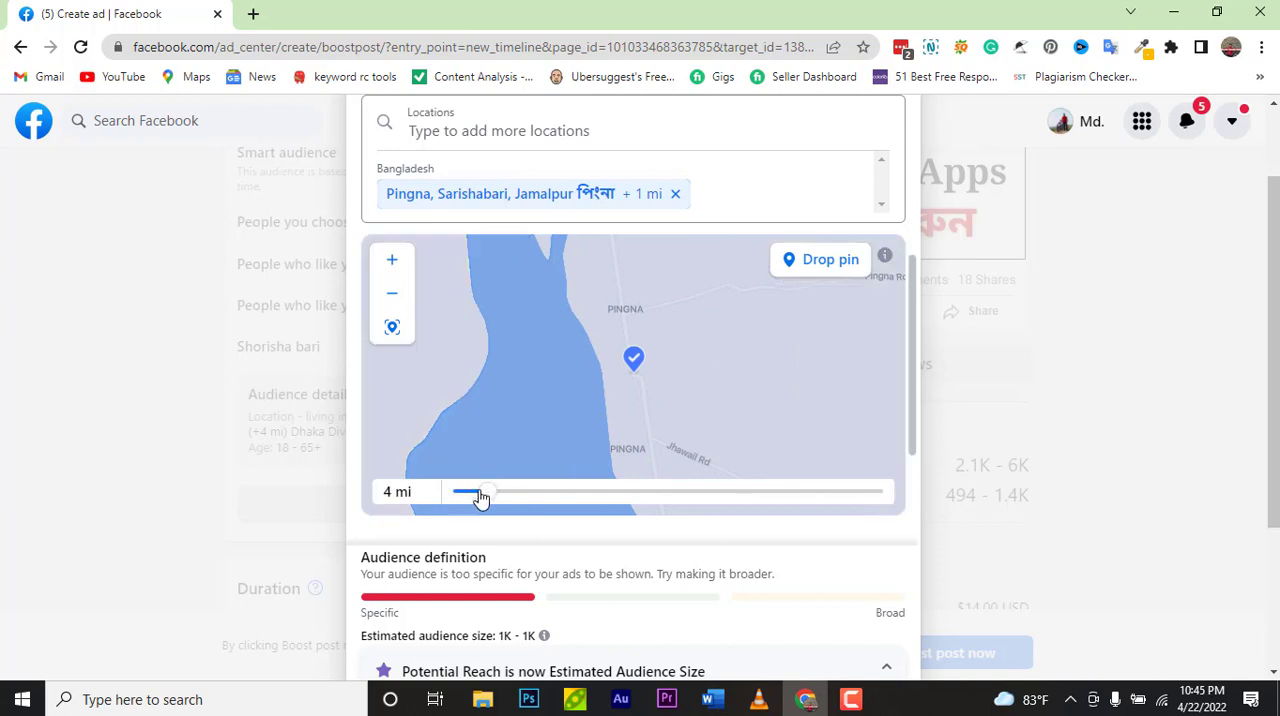
Step: Save the edited Shorisha bari audience
scroll(651, 481, down, 1)
scroll(653, 485, down, 2)
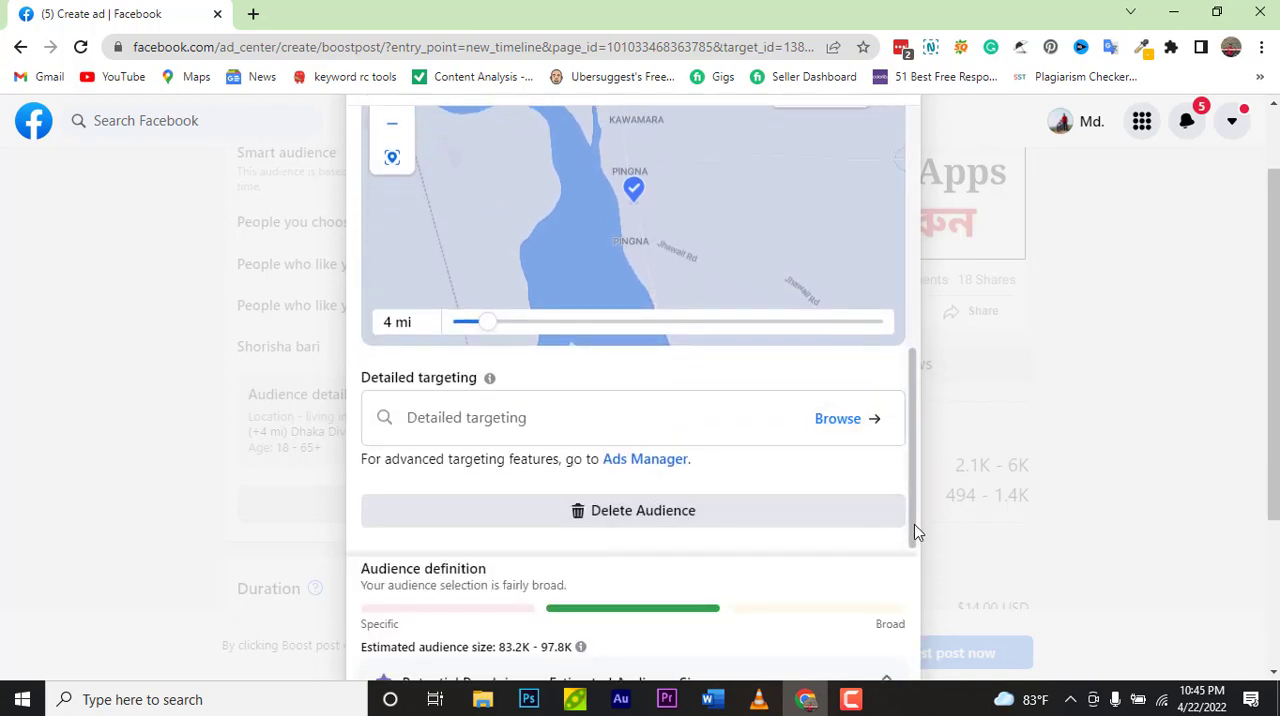
scroll(1255, 400, down, 1)
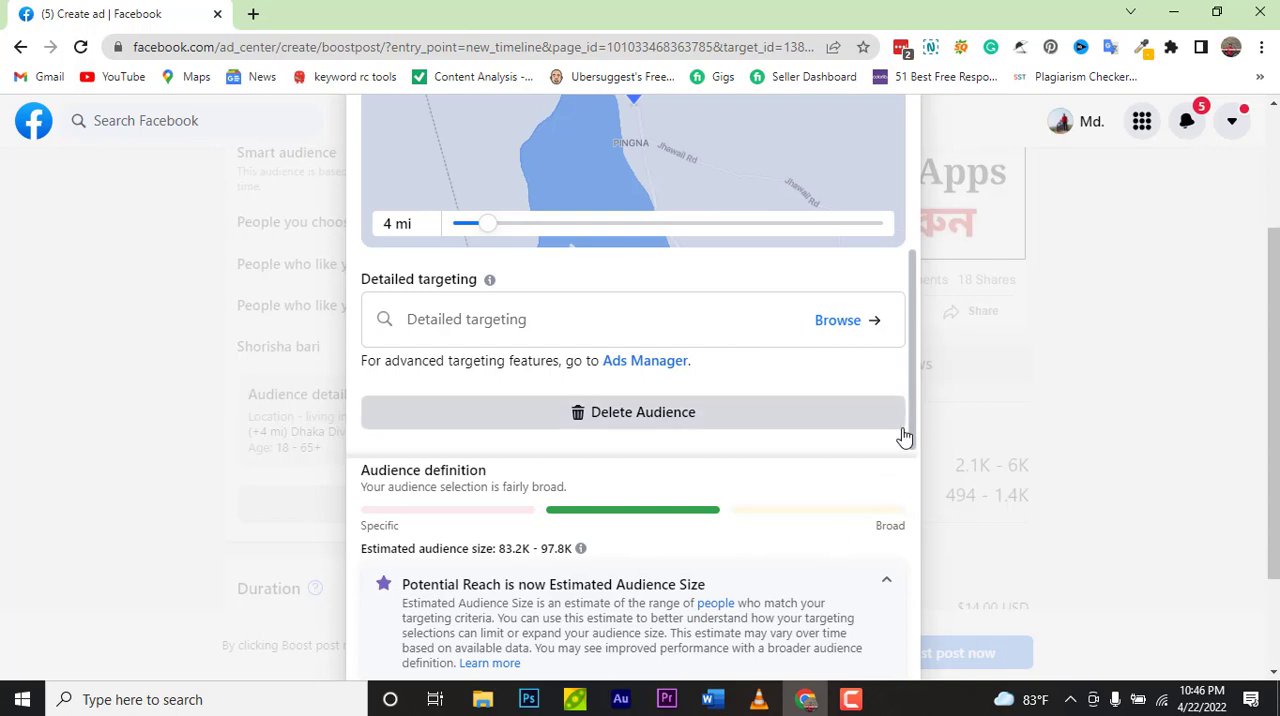
scroll(980, 398, up, 1)
scroll(980, 395, down, 2)
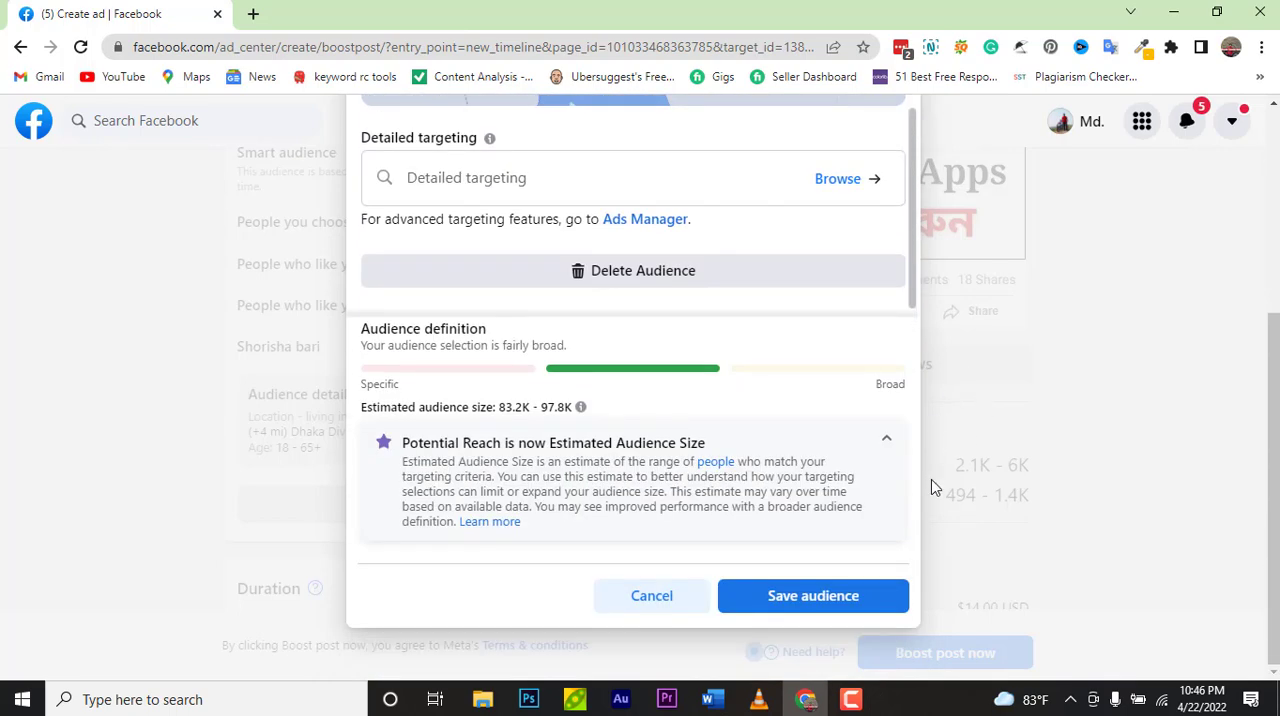
click(845, 601)
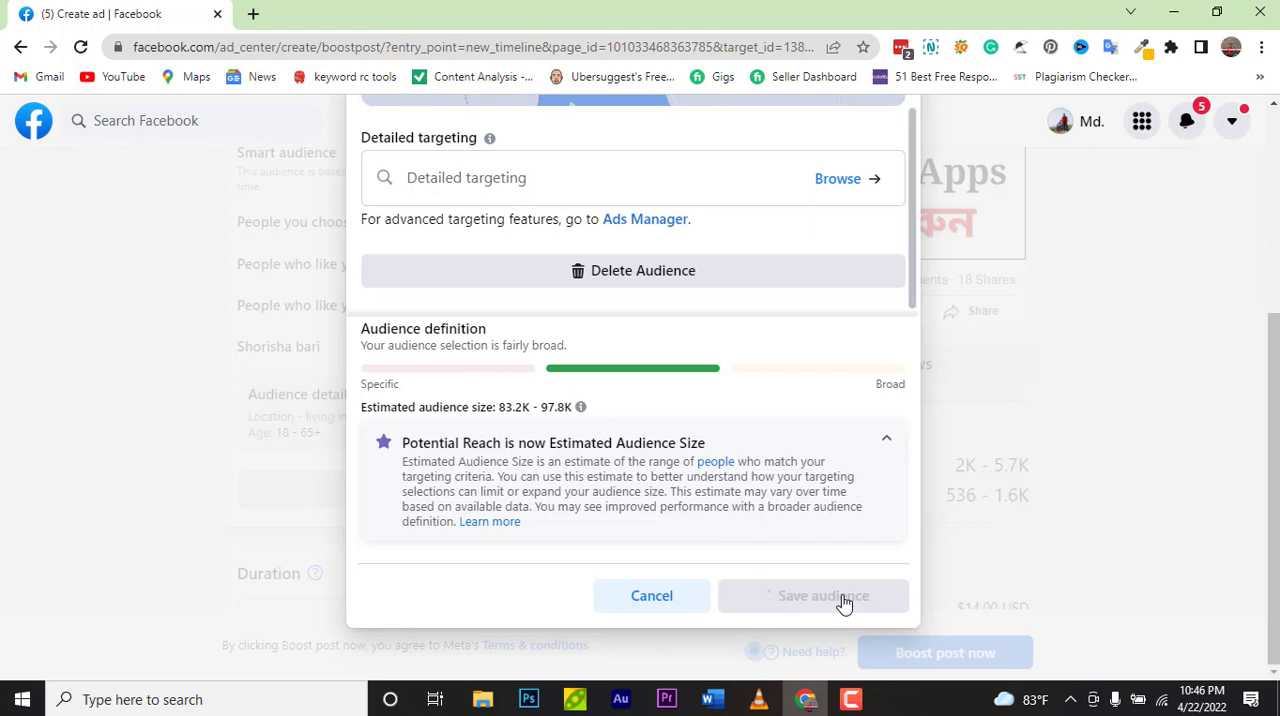
click(850, 700)
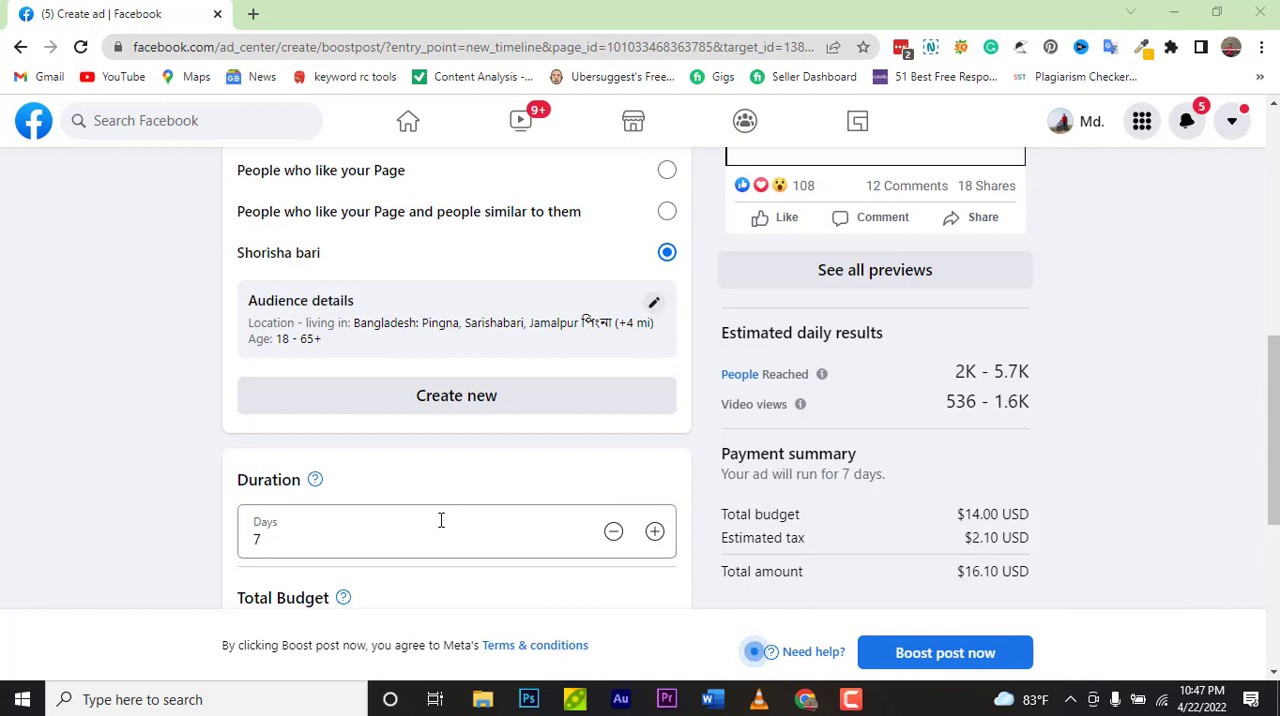
Step: Set the total budget to $10.00 and reduce the duration to 6 days
scroll(440, 520, up, 1)
scroll(440, 520, down, 1)
scroll(574, 545, down, 1)
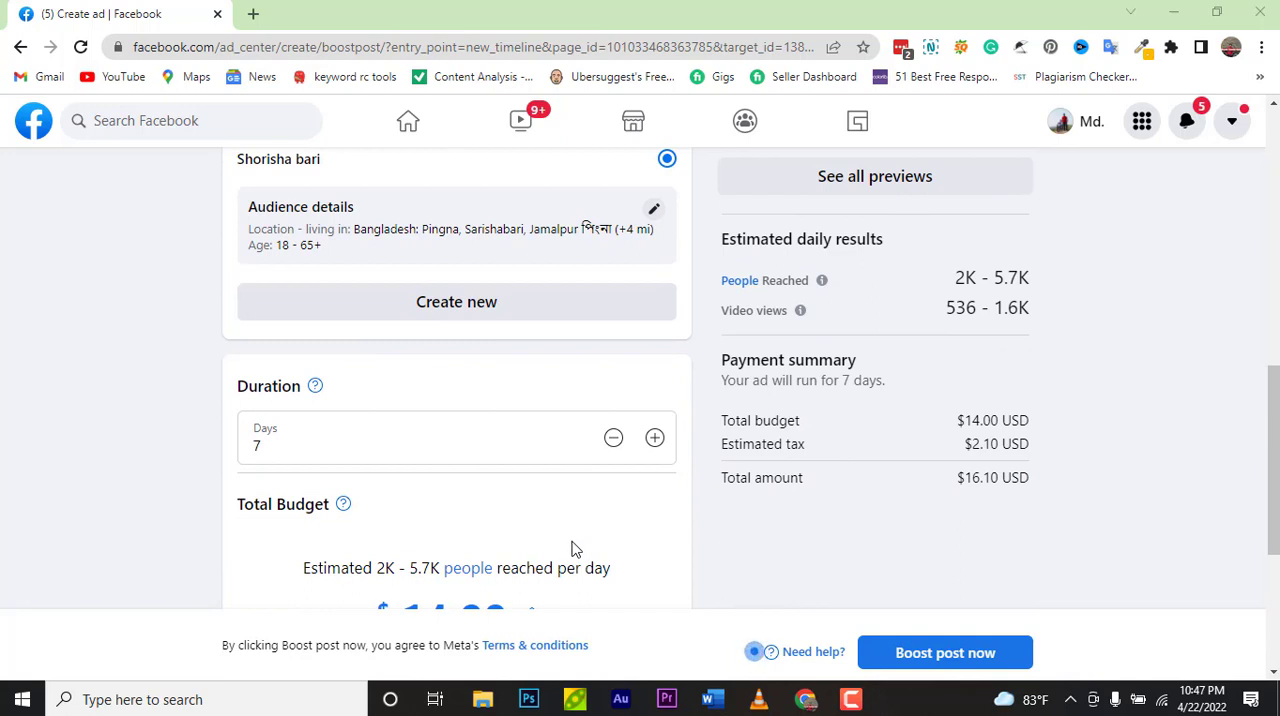
scroll(572, 548, down, 2)
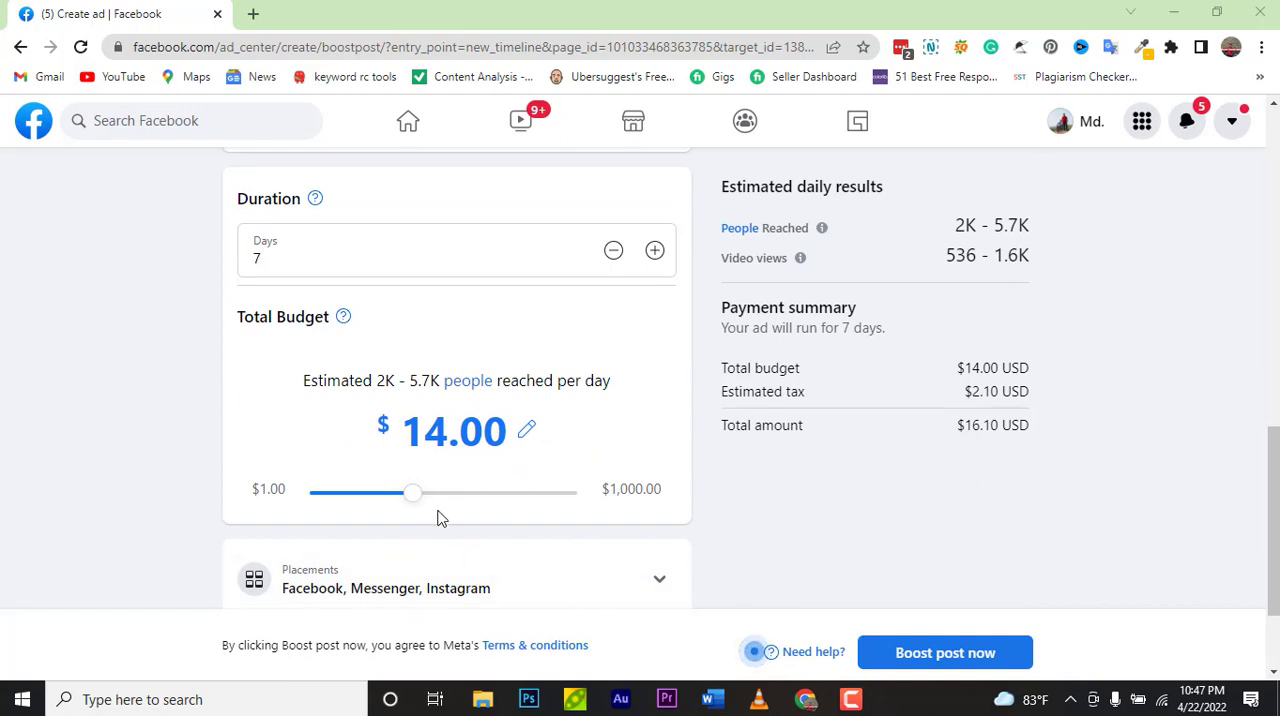
drag(420, 500, 443, 515)
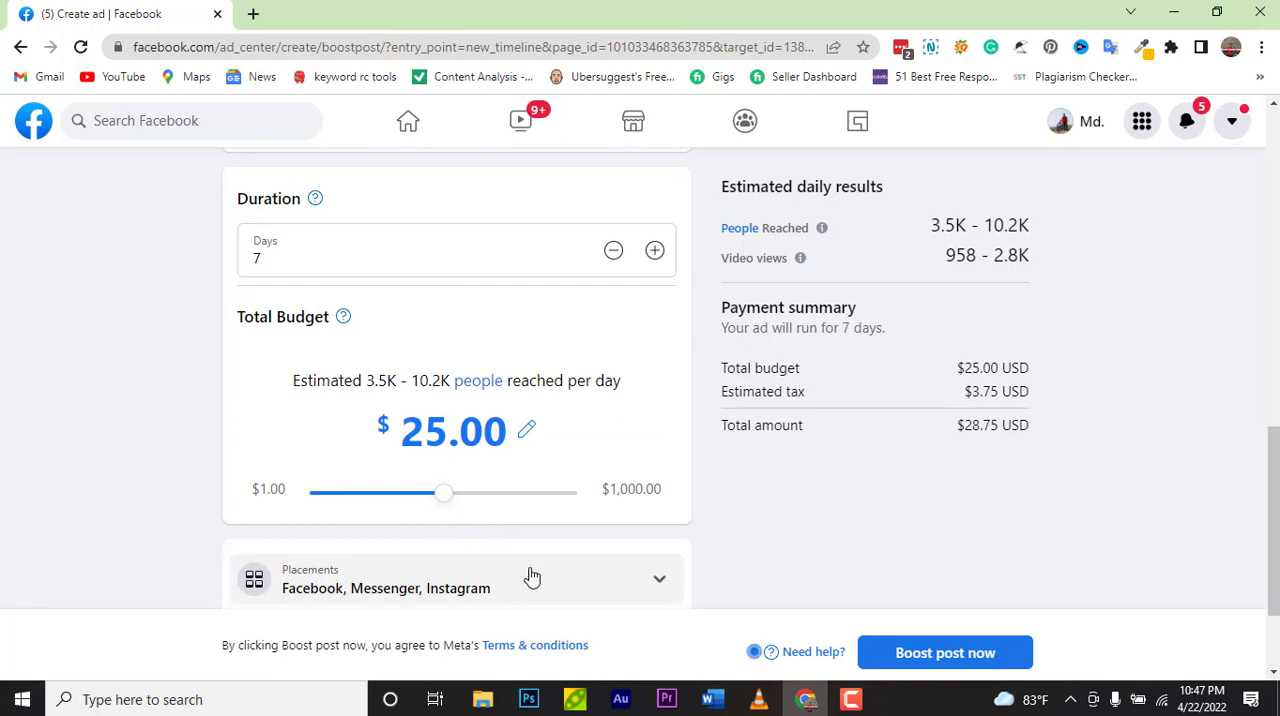
scroll(529, 577, up, 1)
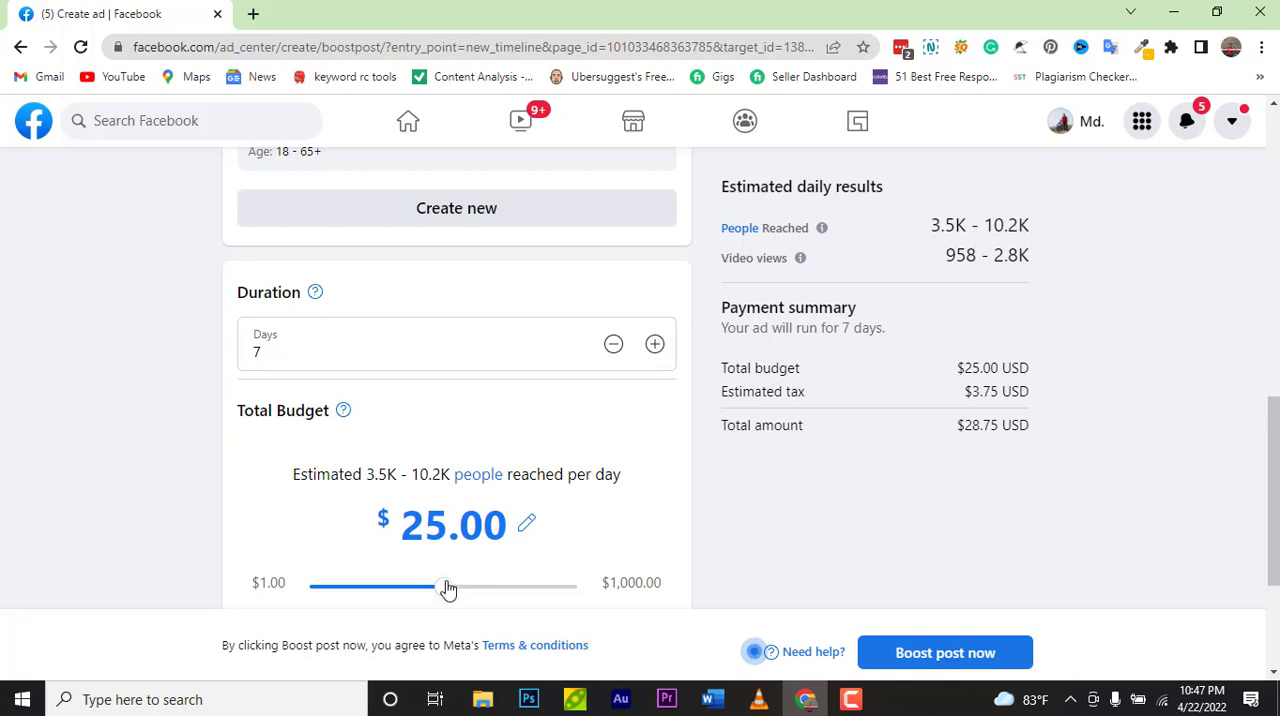
drag(446, 589, 399, 592)
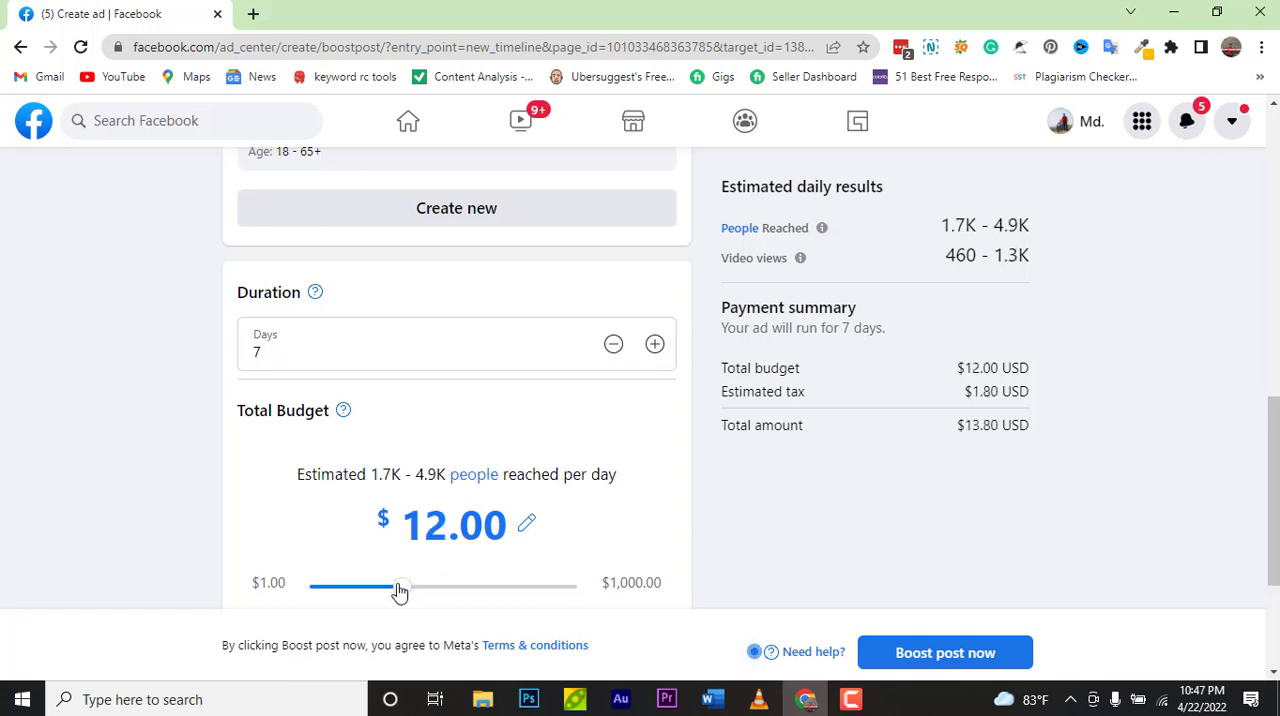
click(611, 346)
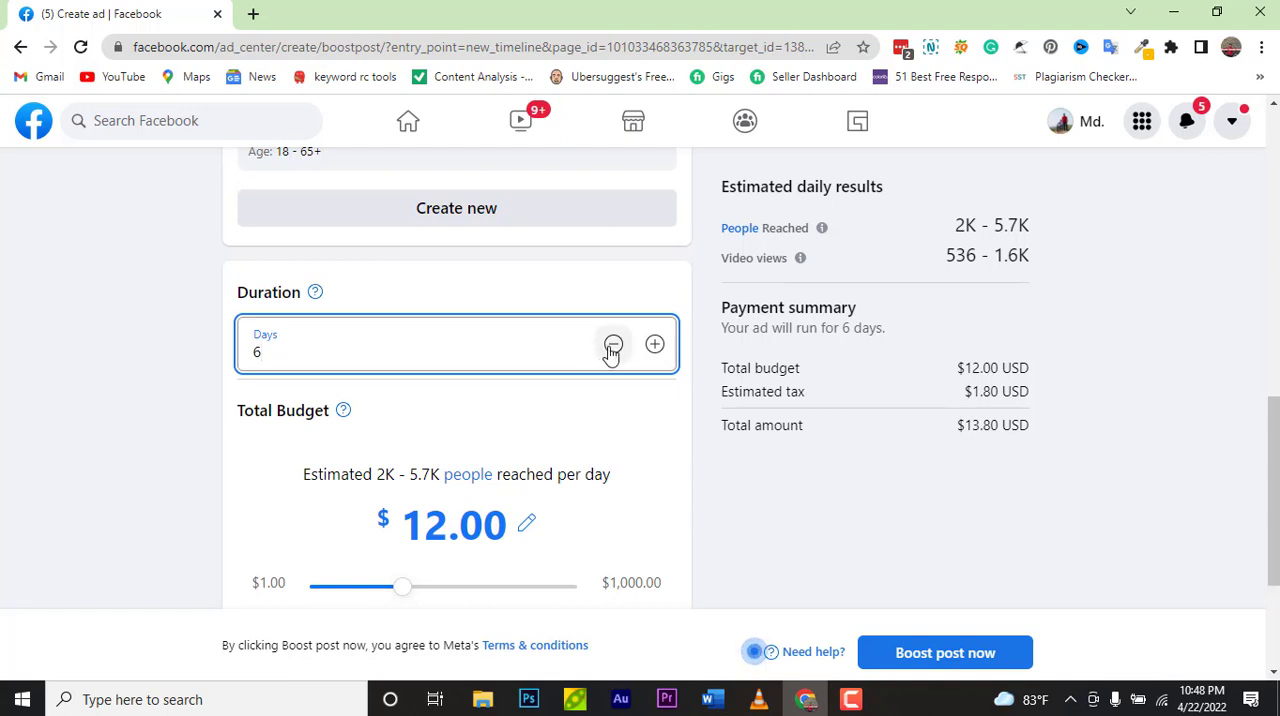
mouse_move(400, 589)
mouse_down()
mouse_move(369, 591)
mouse_move(391, 591)
mouse_up()
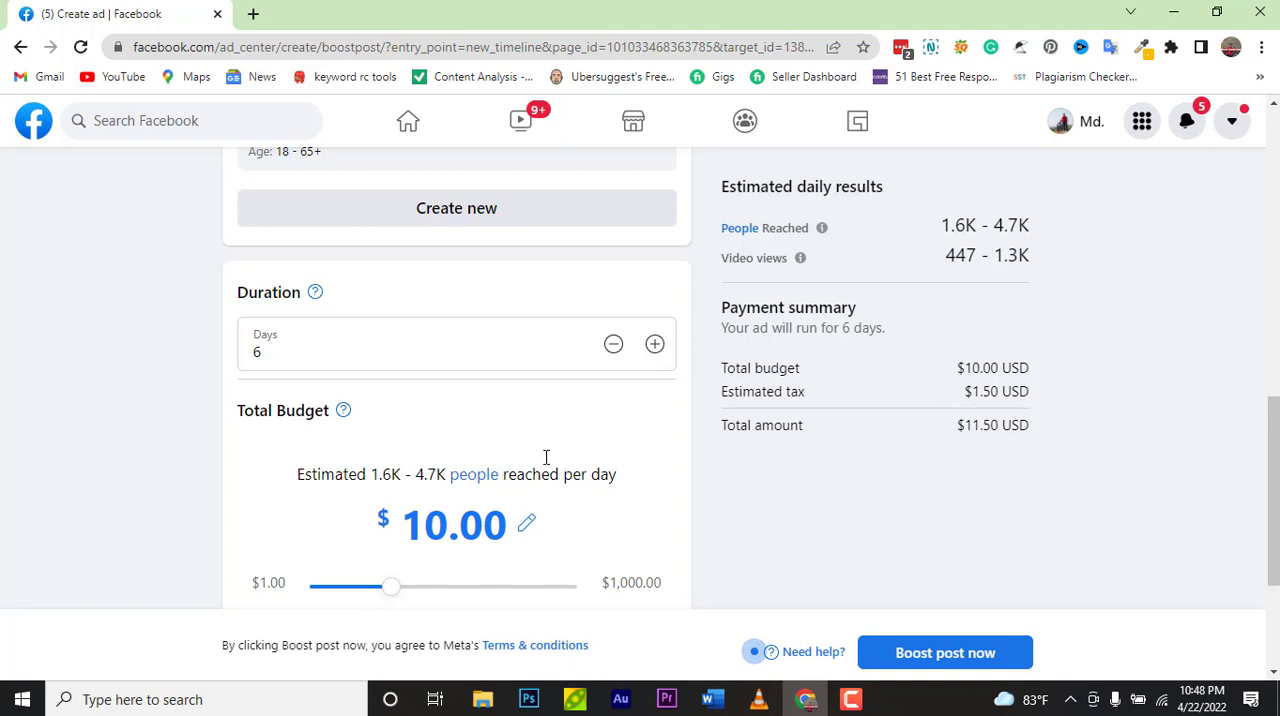
Step: Set the ad duration to 5 days
click(614, 345)
click(614, 345)
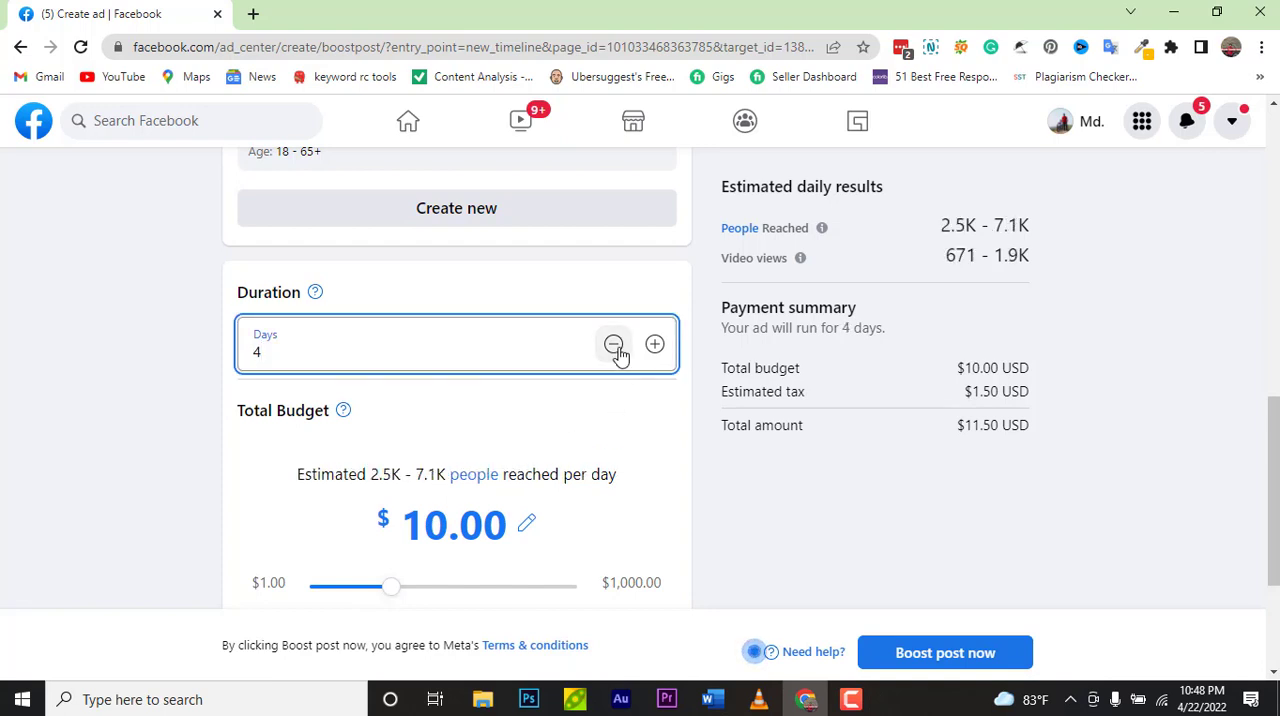
click(614, 345)
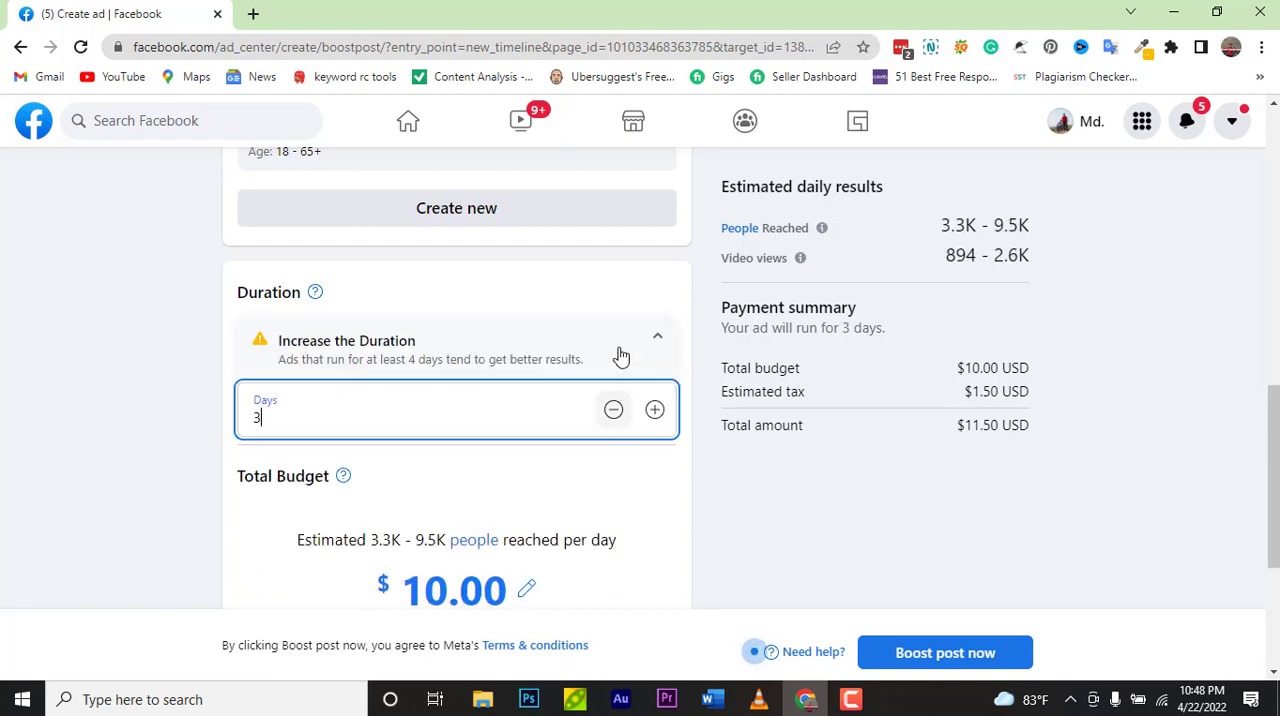
click(613, 409)
click(613, 409)
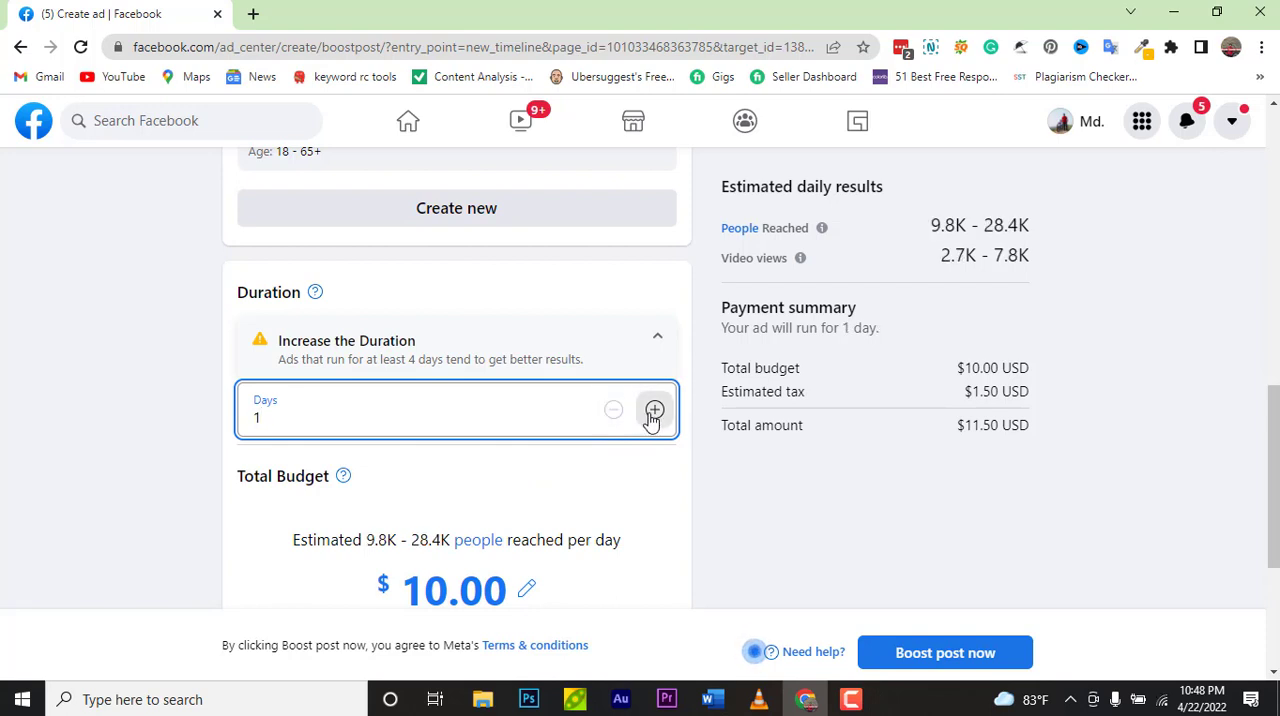
click(654, 411)
click(654, 411)
click(654, 411)
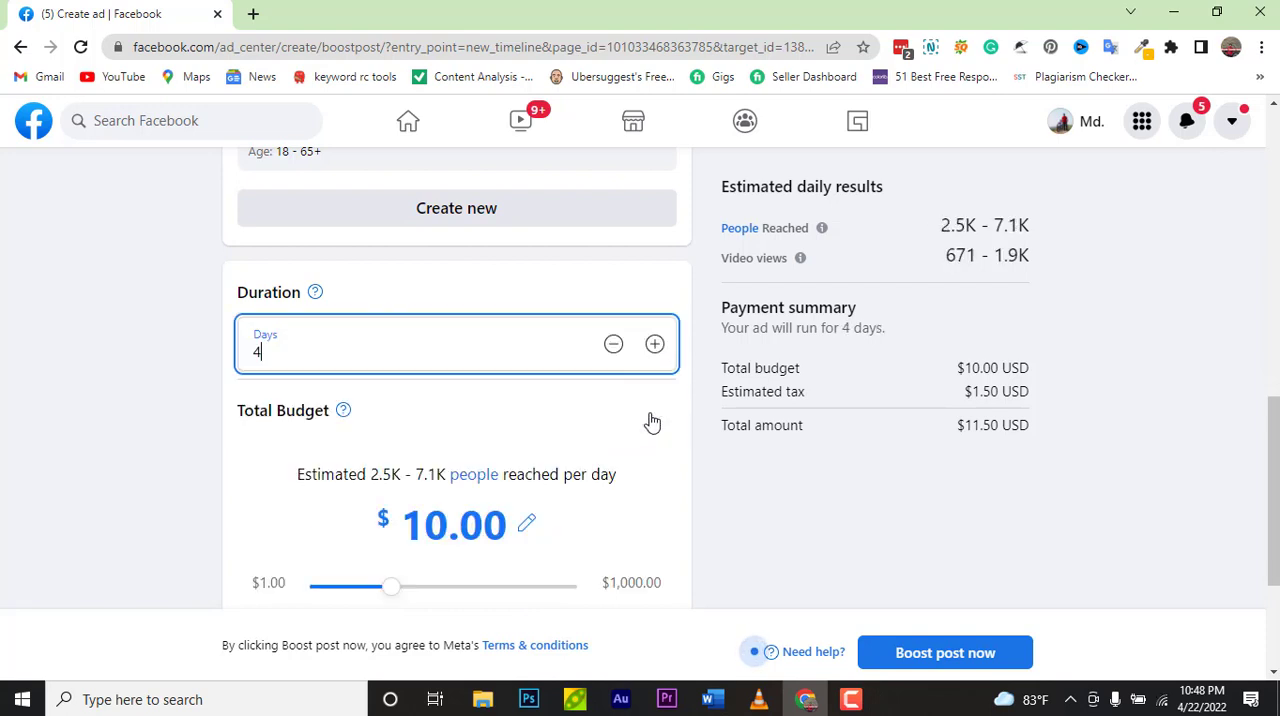
click(654, 344)
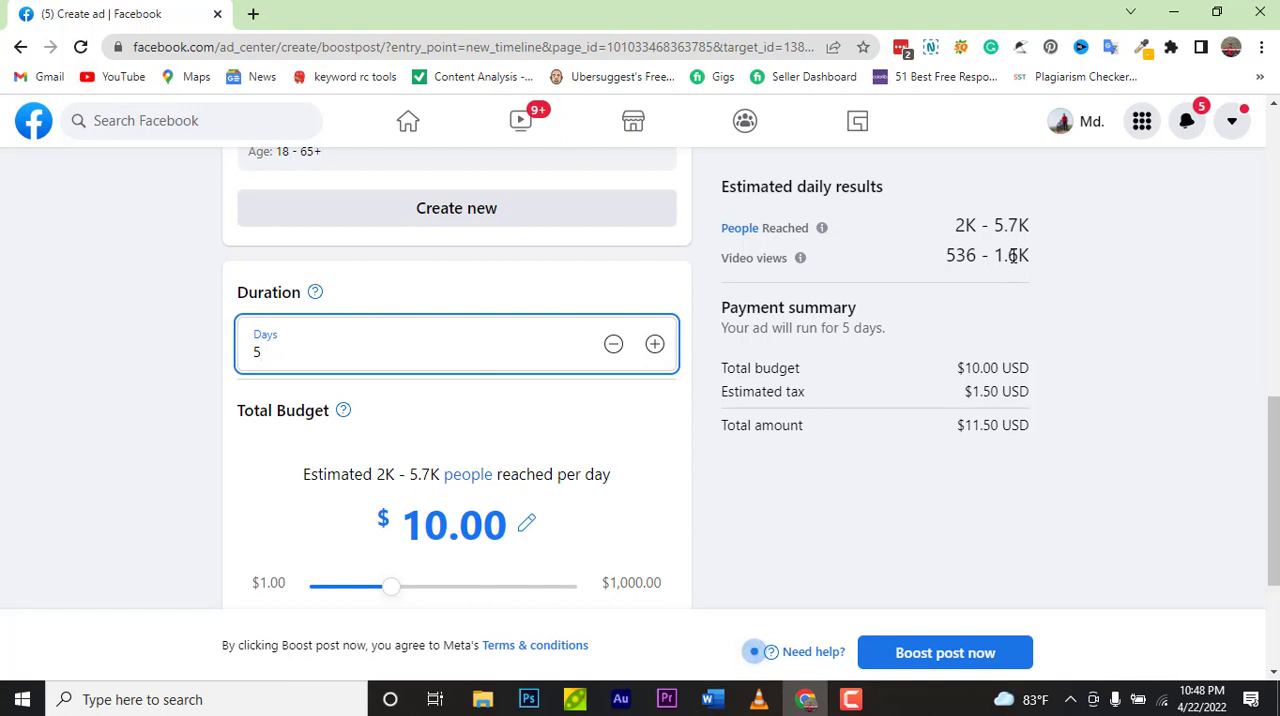
Step: Limit the ad placements to Facebook only by unchecking Instagram and Messenger
scroll(714, 517, down, 3)
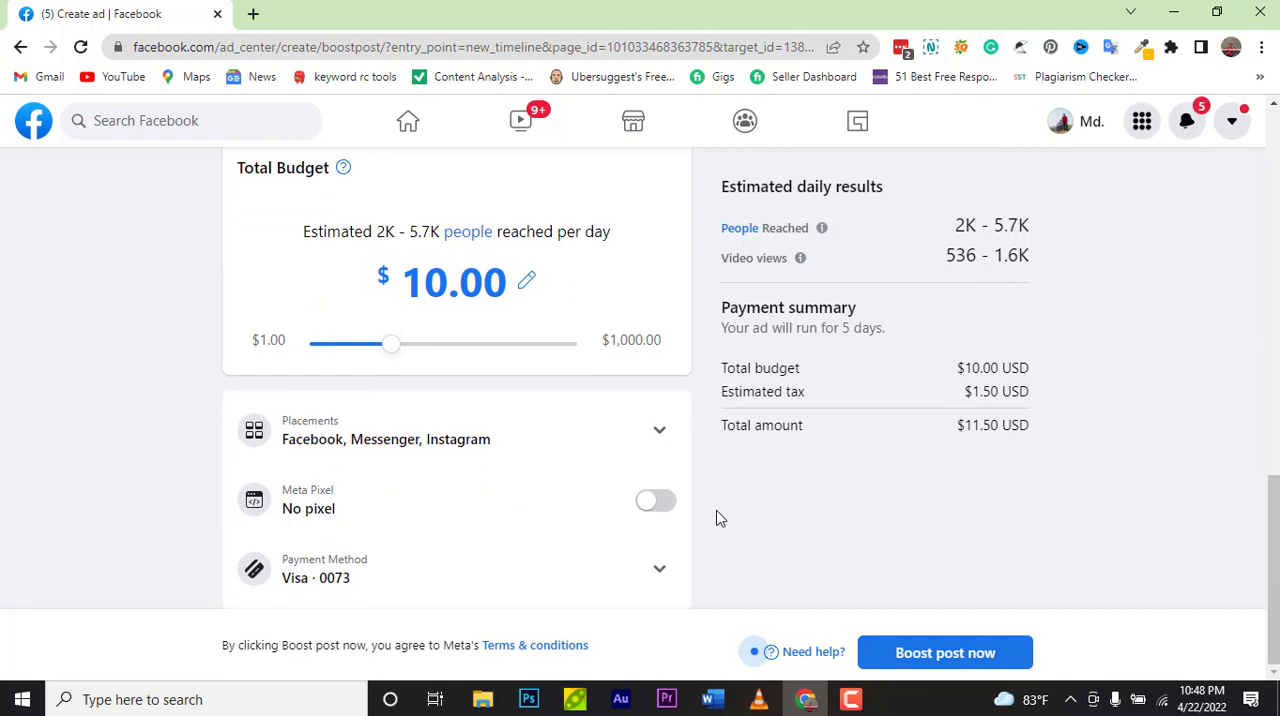
click(665, 438)
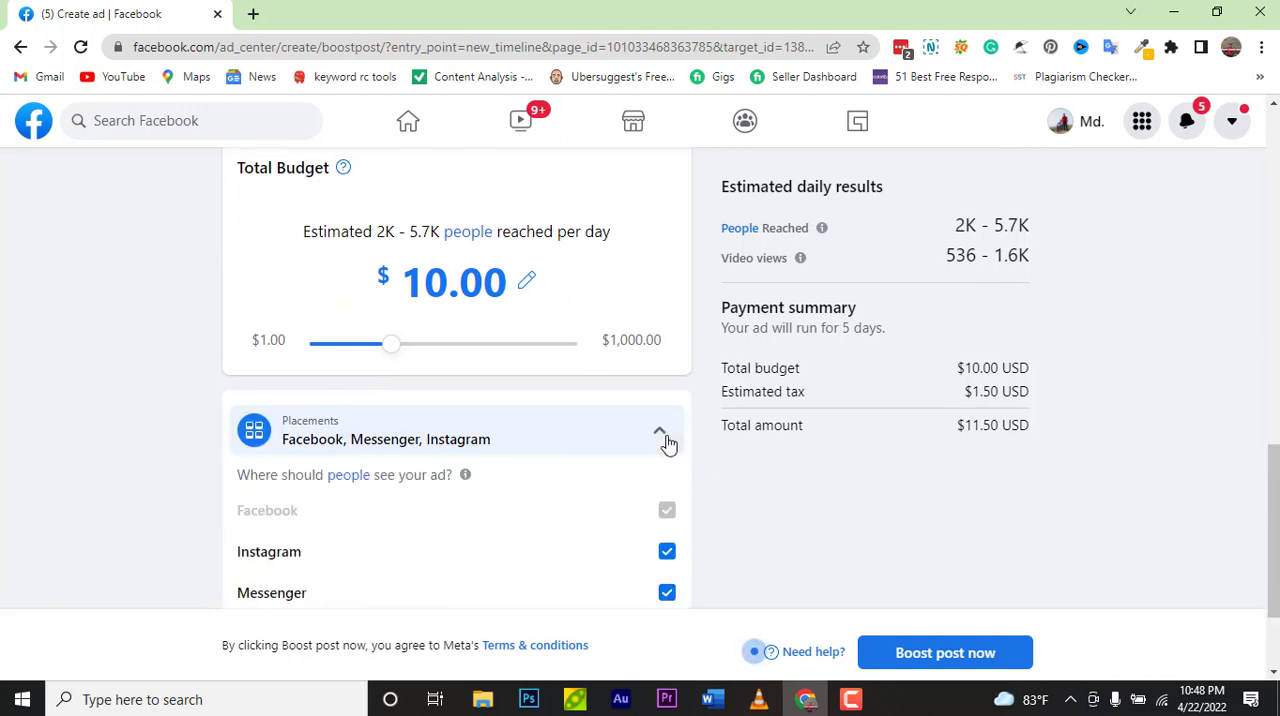
scroll(820, 511, down, 2)
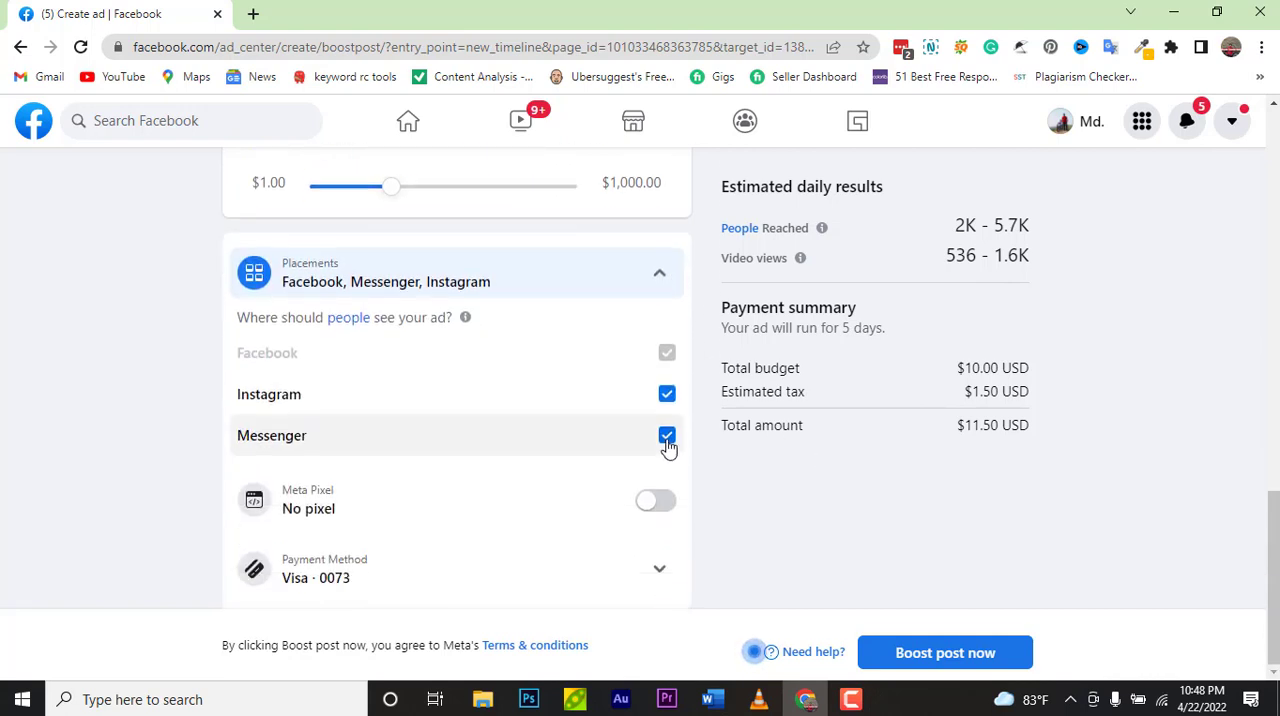
click(667, 394)
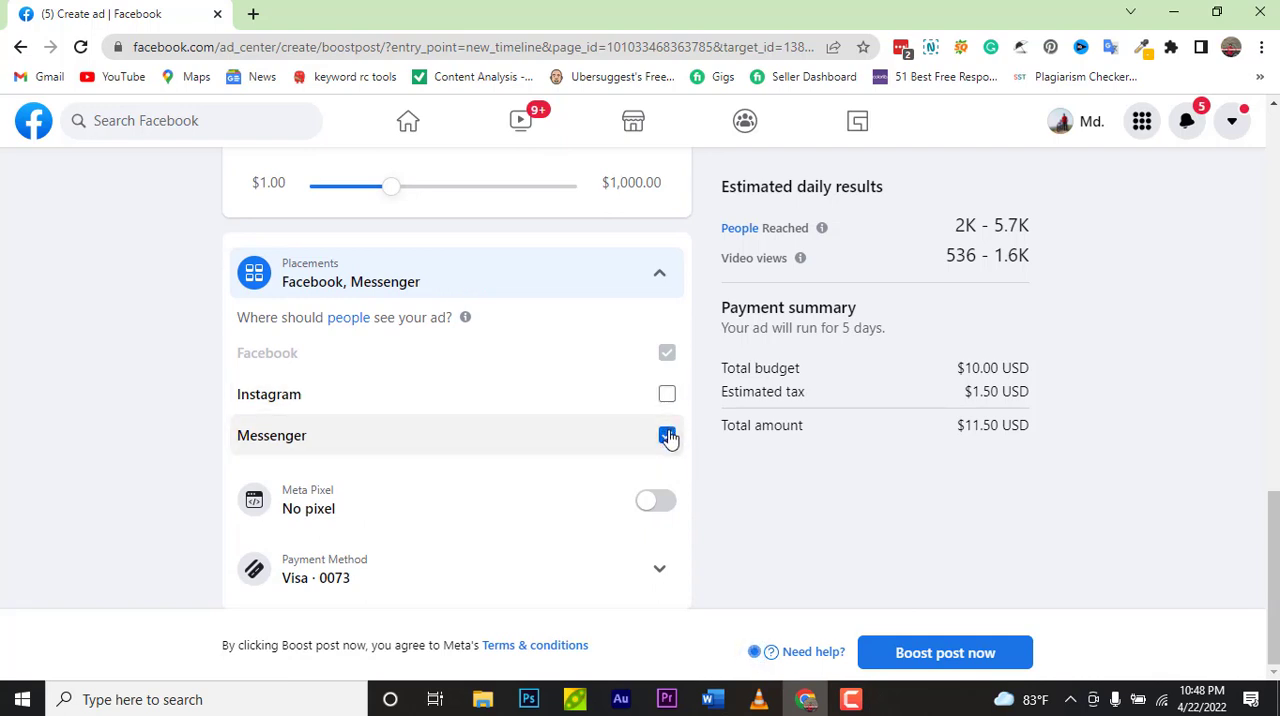
click(667, 436)
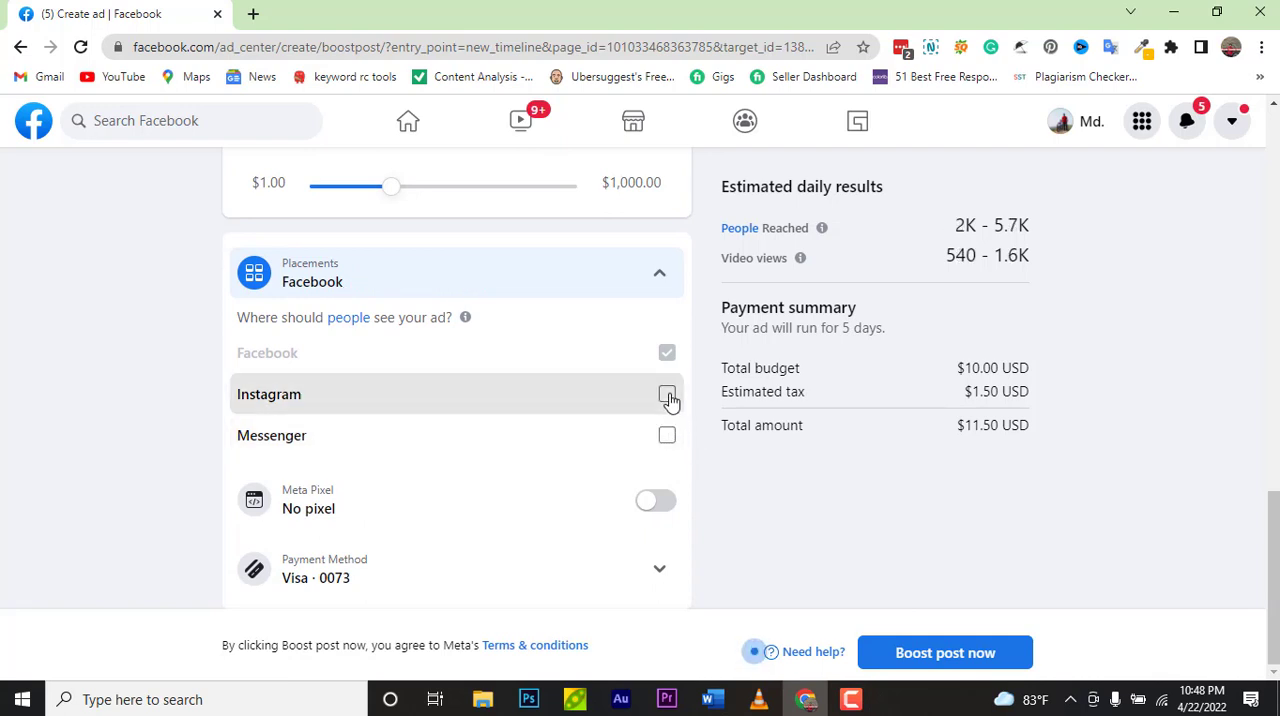
click(667, 396)
click(667, 437)
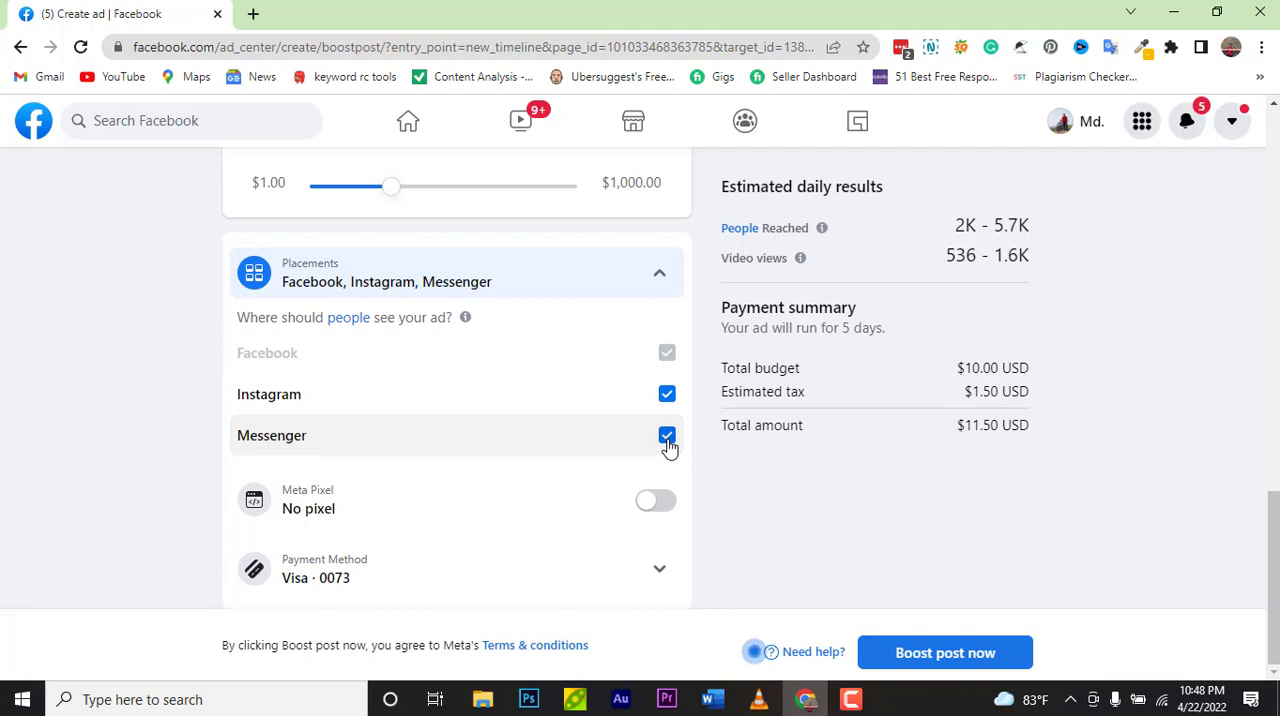
click(667, 437)
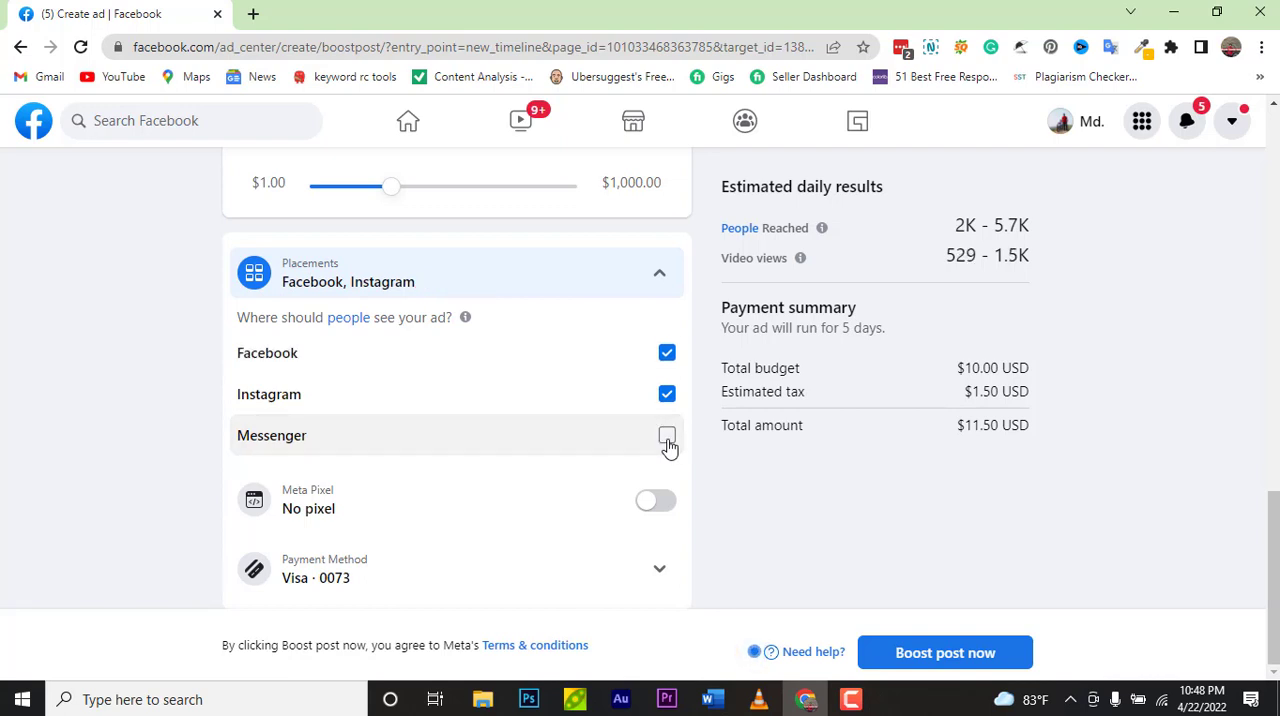
click(668, 398)
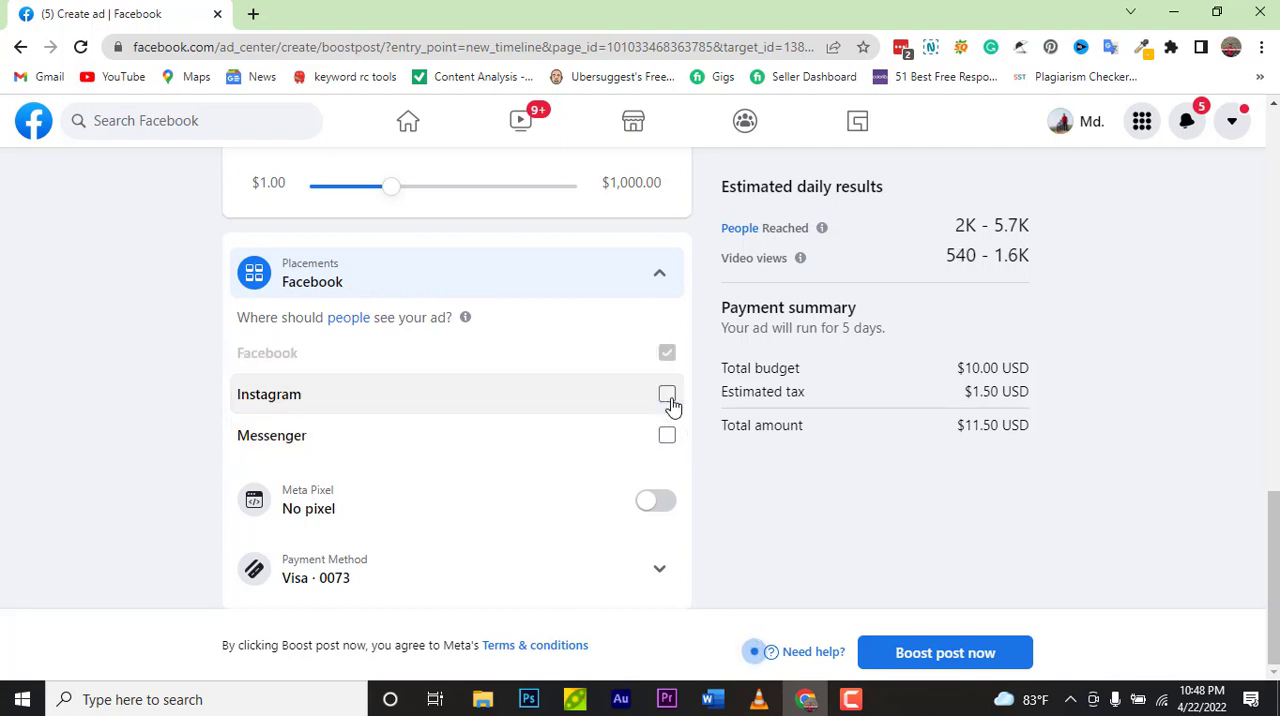
click(668, 398)
click(668, 398)
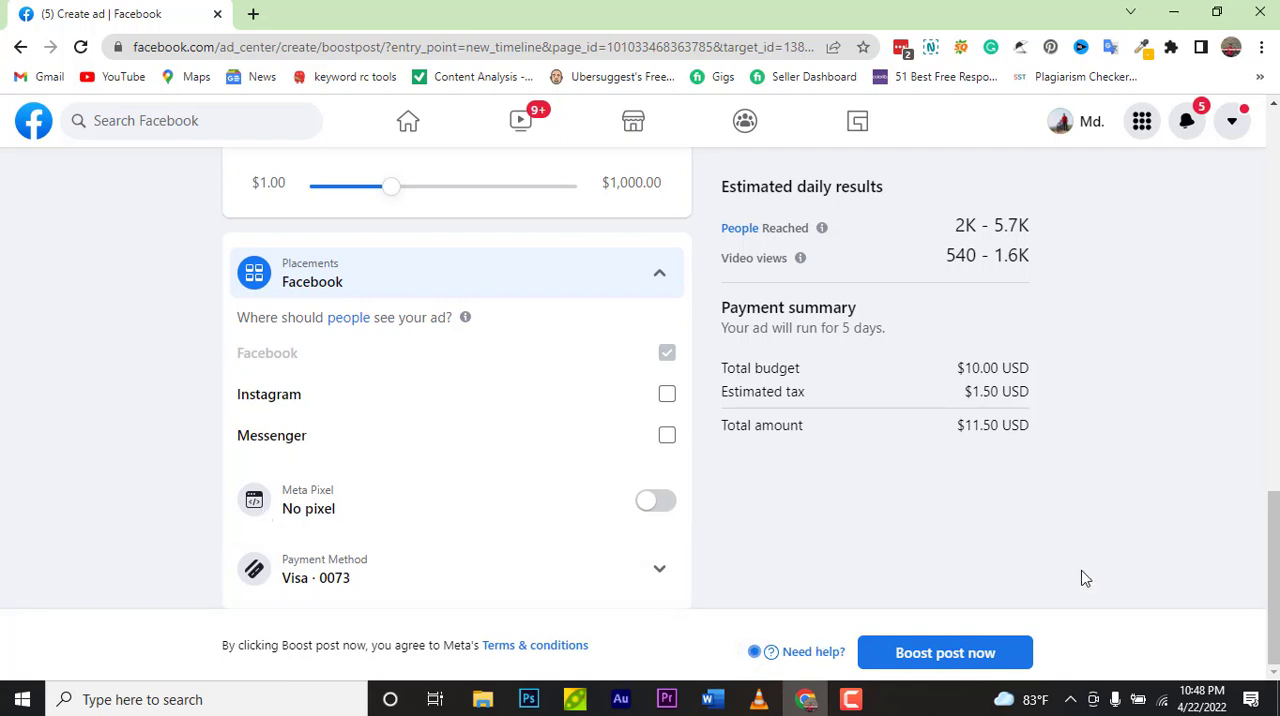
Step: Switch the Meta Pixel on to view its options, then switch it off again
scroll(1262, 407, down, 5)
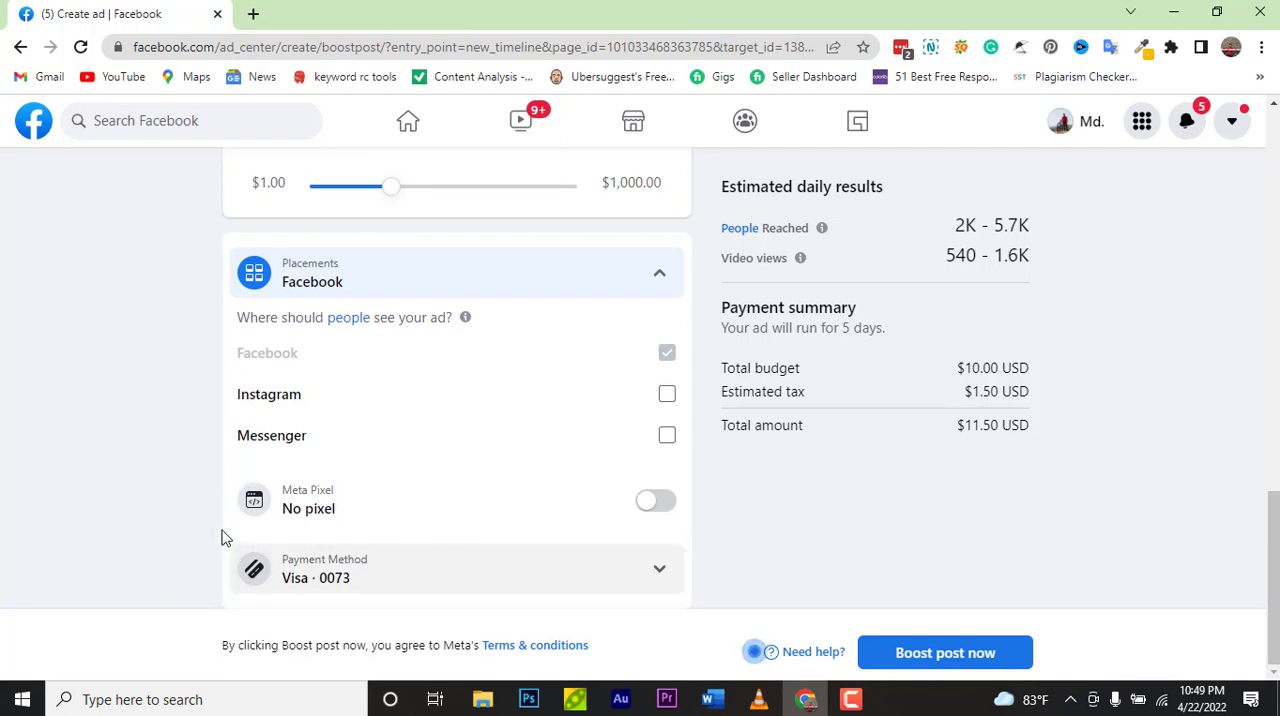
click(656, 502)
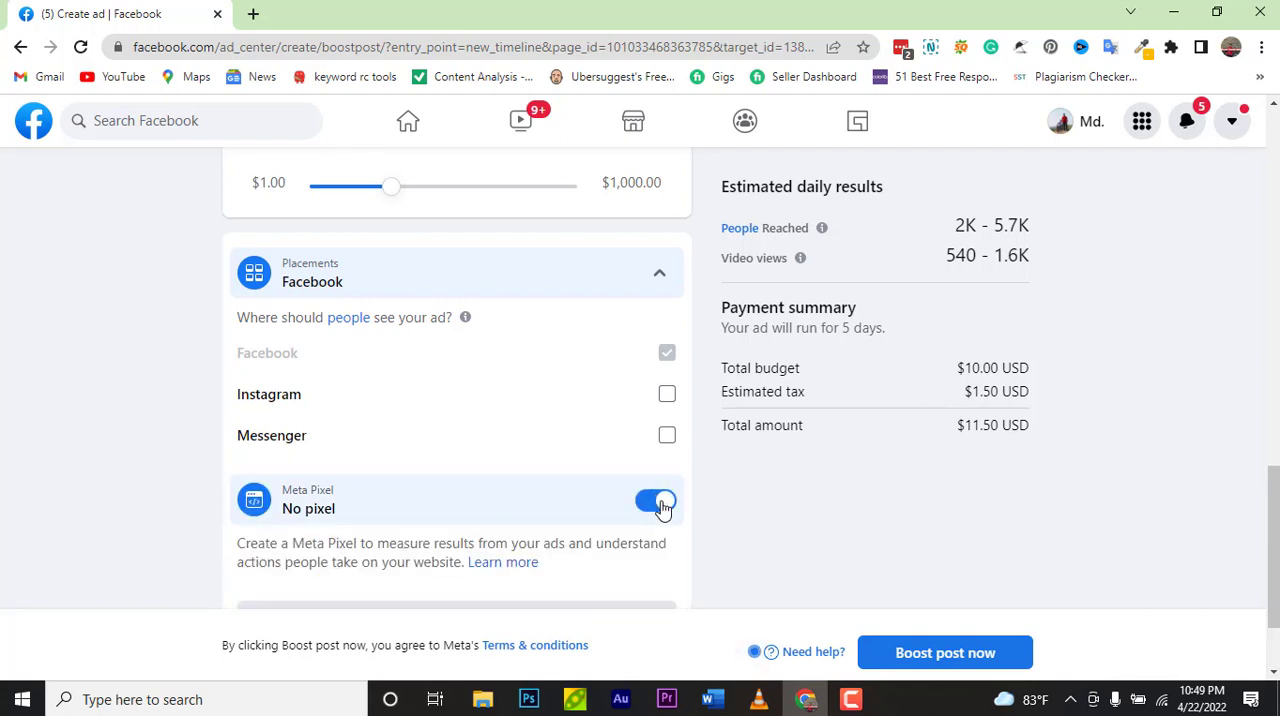
scroll(550, 523, down, 2)
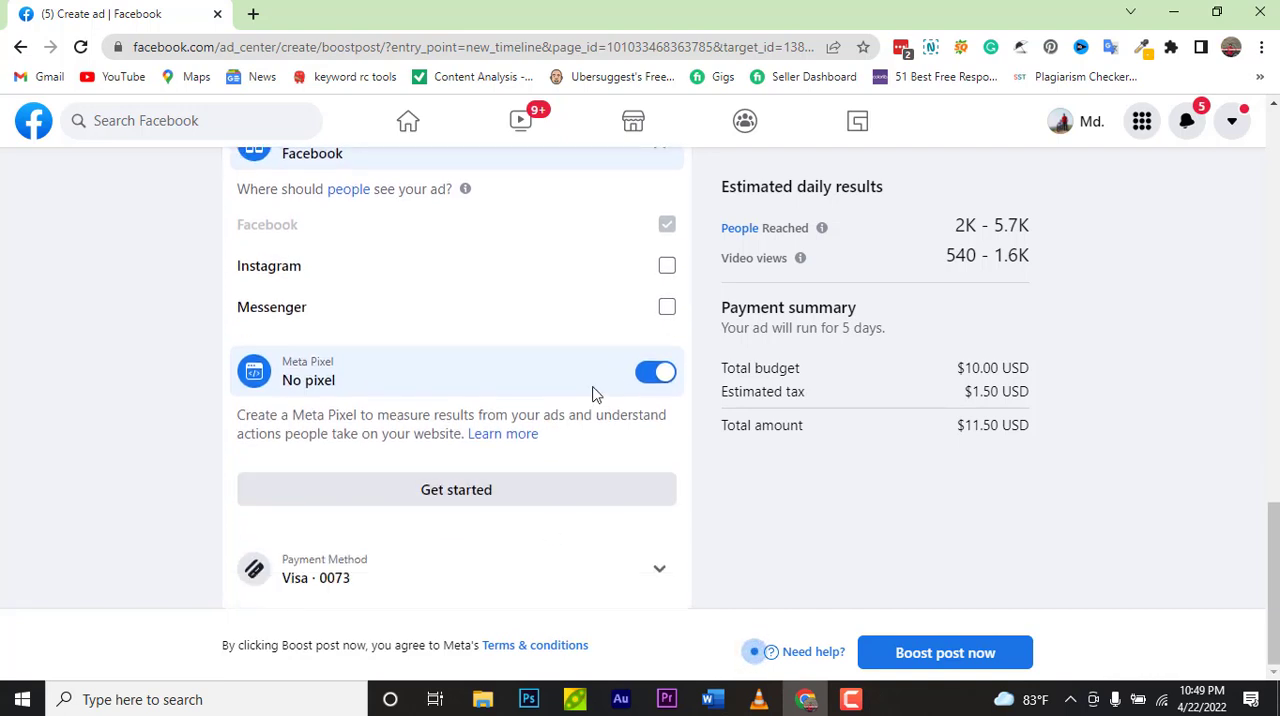
click(644, 374)
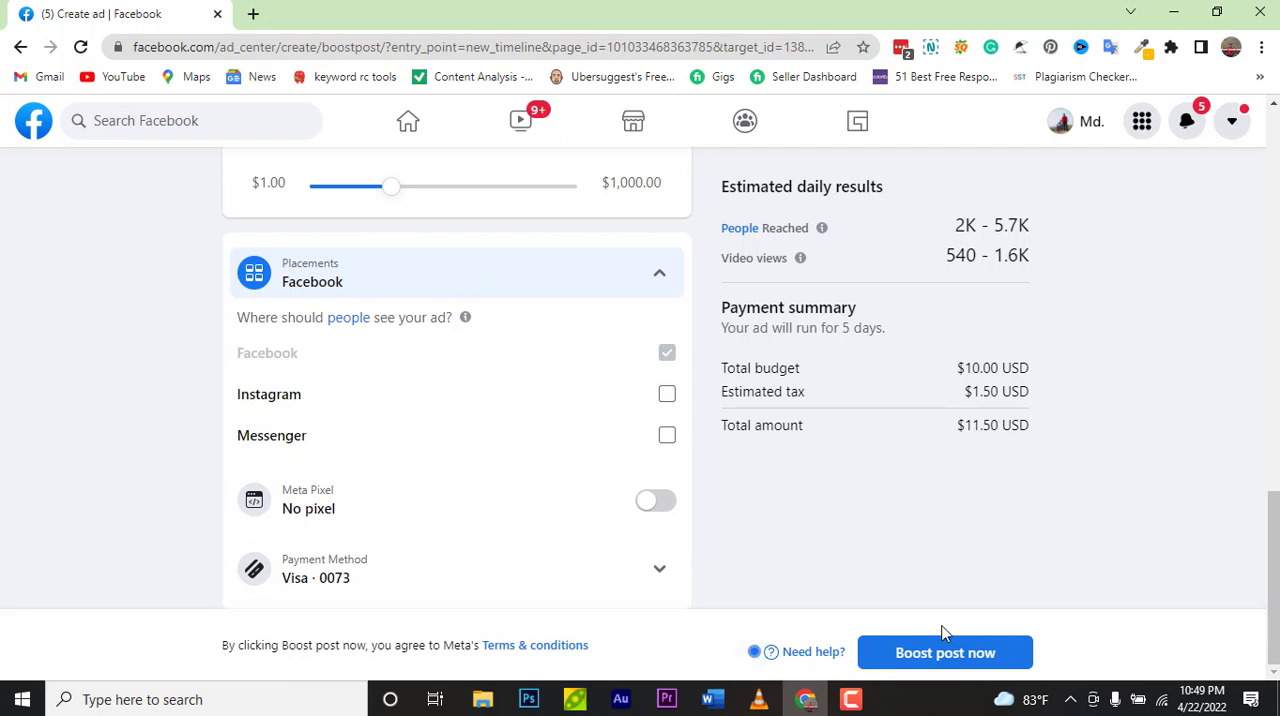
Step: Boost the post now and close the ad submission confirmation dialog
click(933, 658)
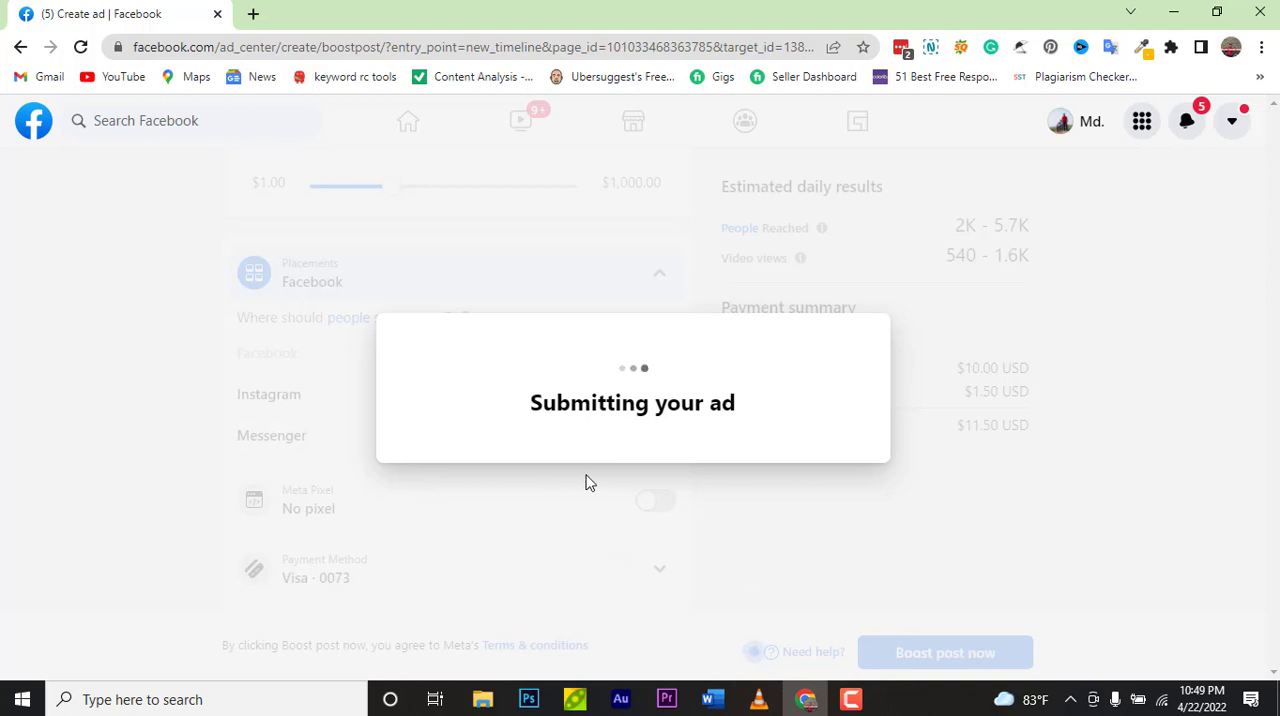
scroll(588, 483, down, 1)
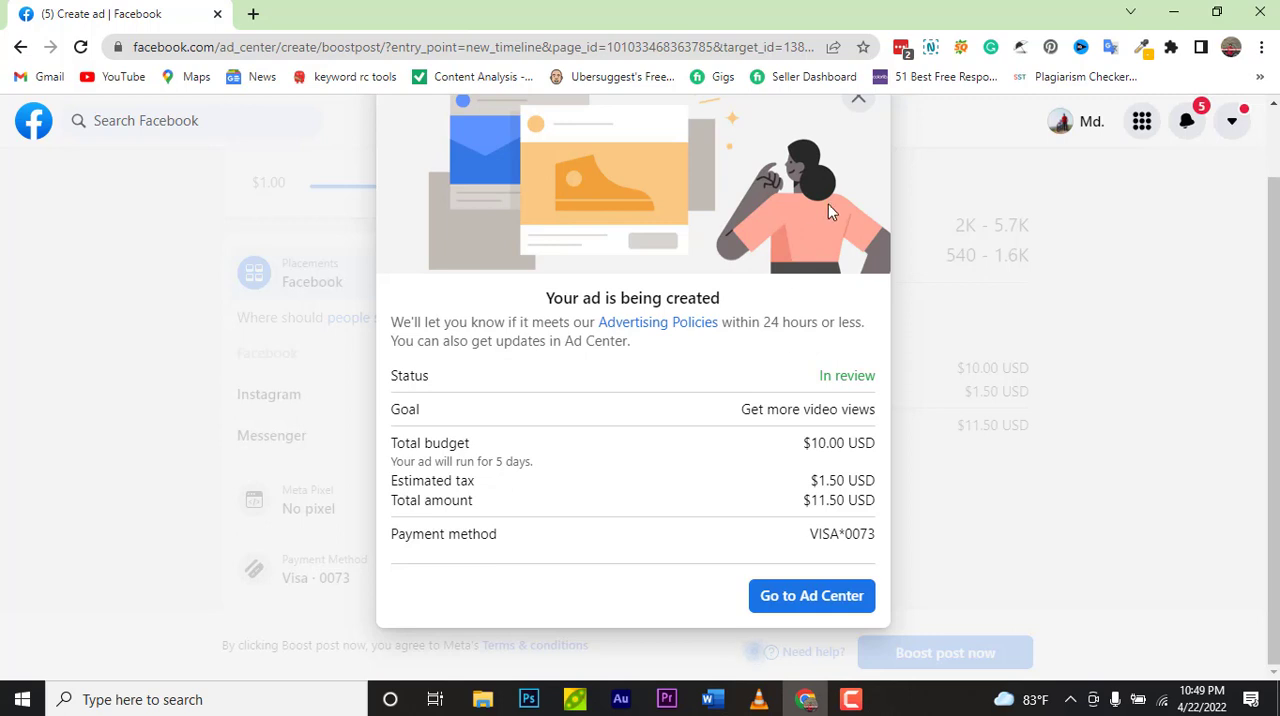
scroll(880, 225, up, 1)
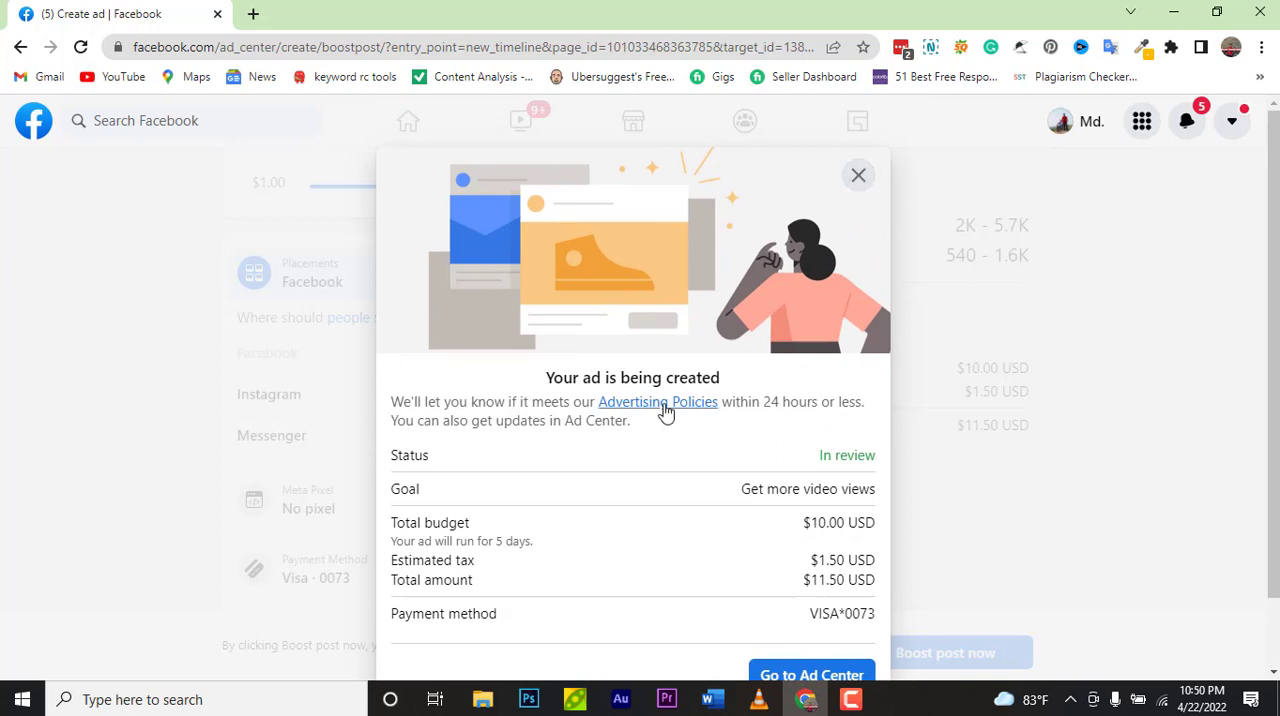
click(864, 183)
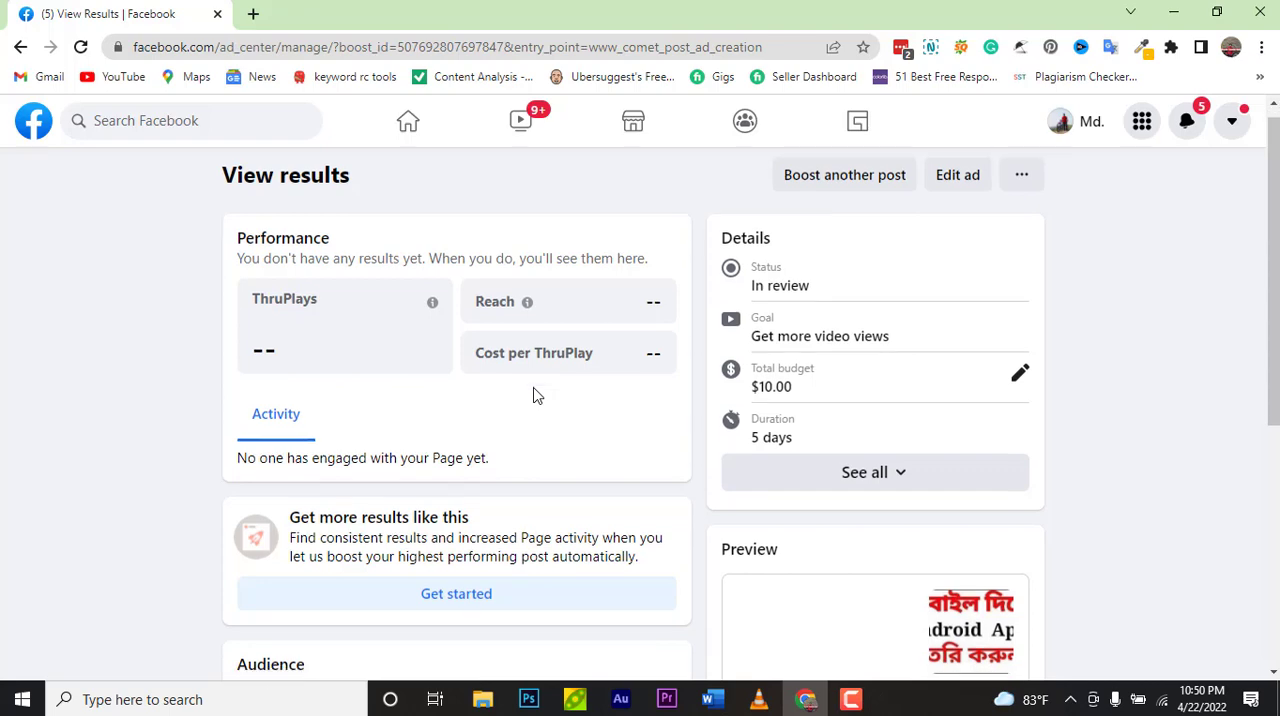
Step: Review the boosted ad's results page, including its details, audience and payment summary
scroll(534, 395, down, 2)
scroll(534, 395, down, 2)
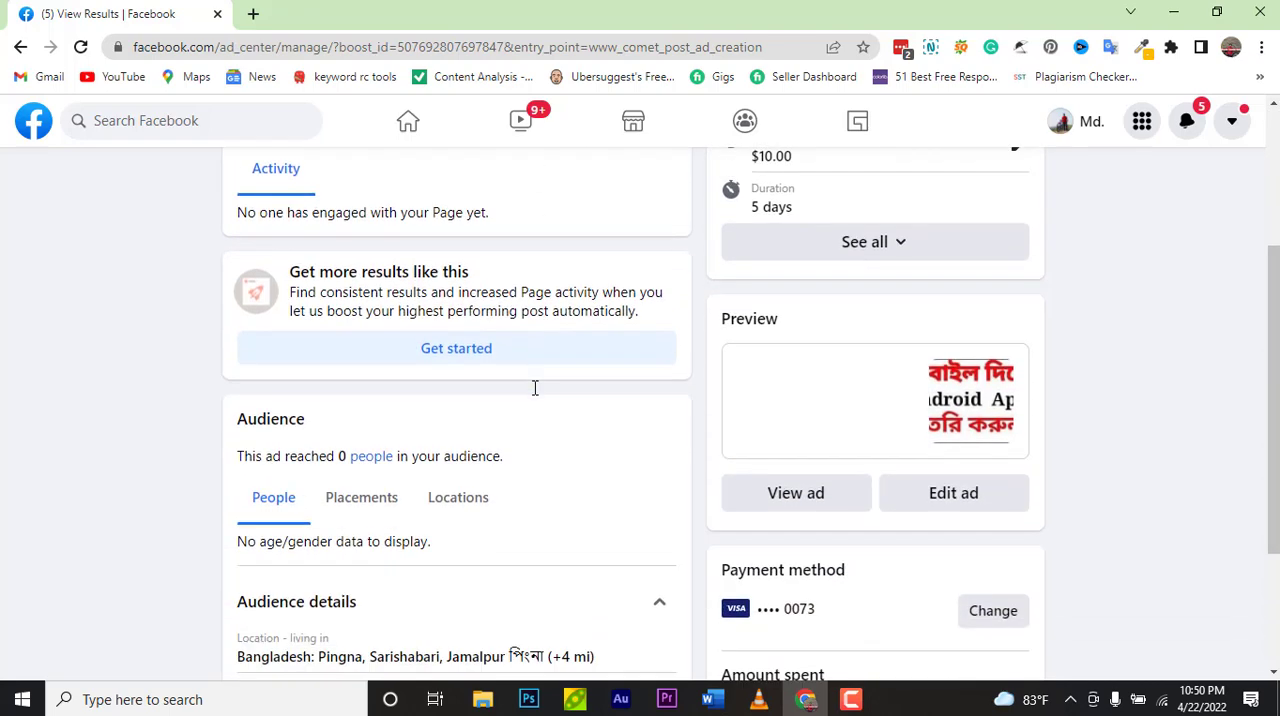
scroll(534, 390, down, 1)
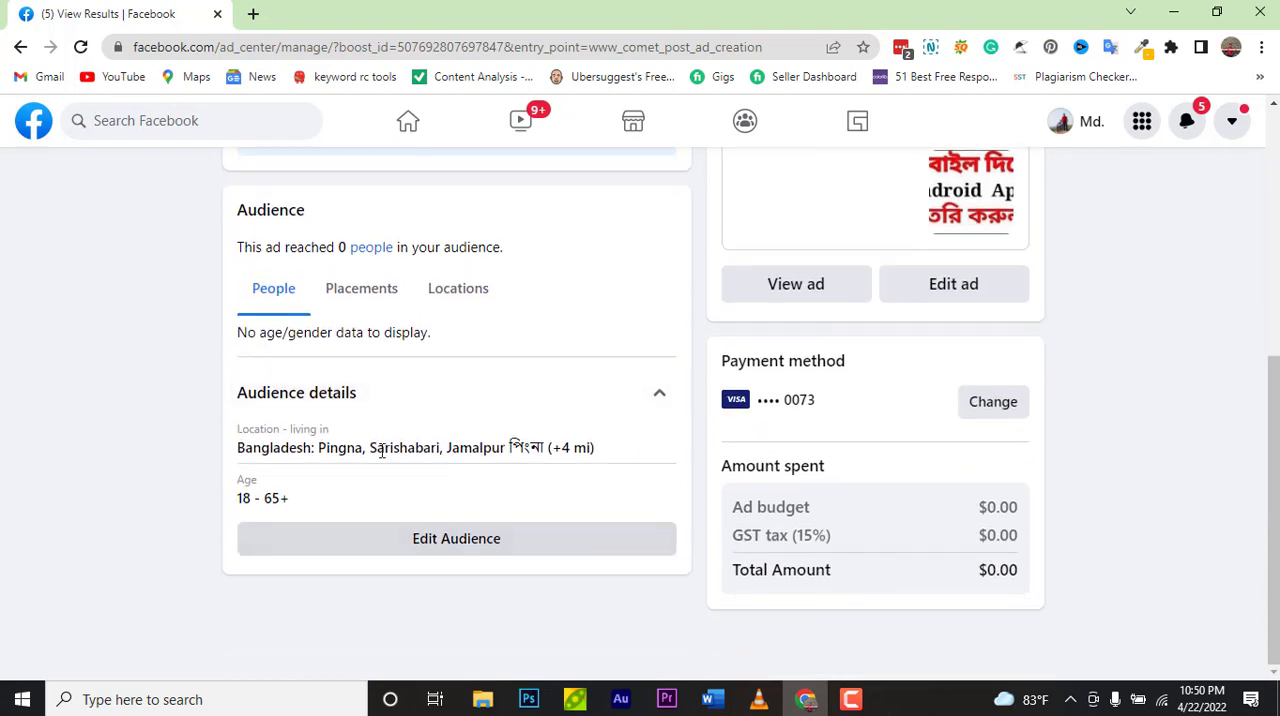
scroll(363, 450, up, 4)
scroll(363, 450, up, 1)
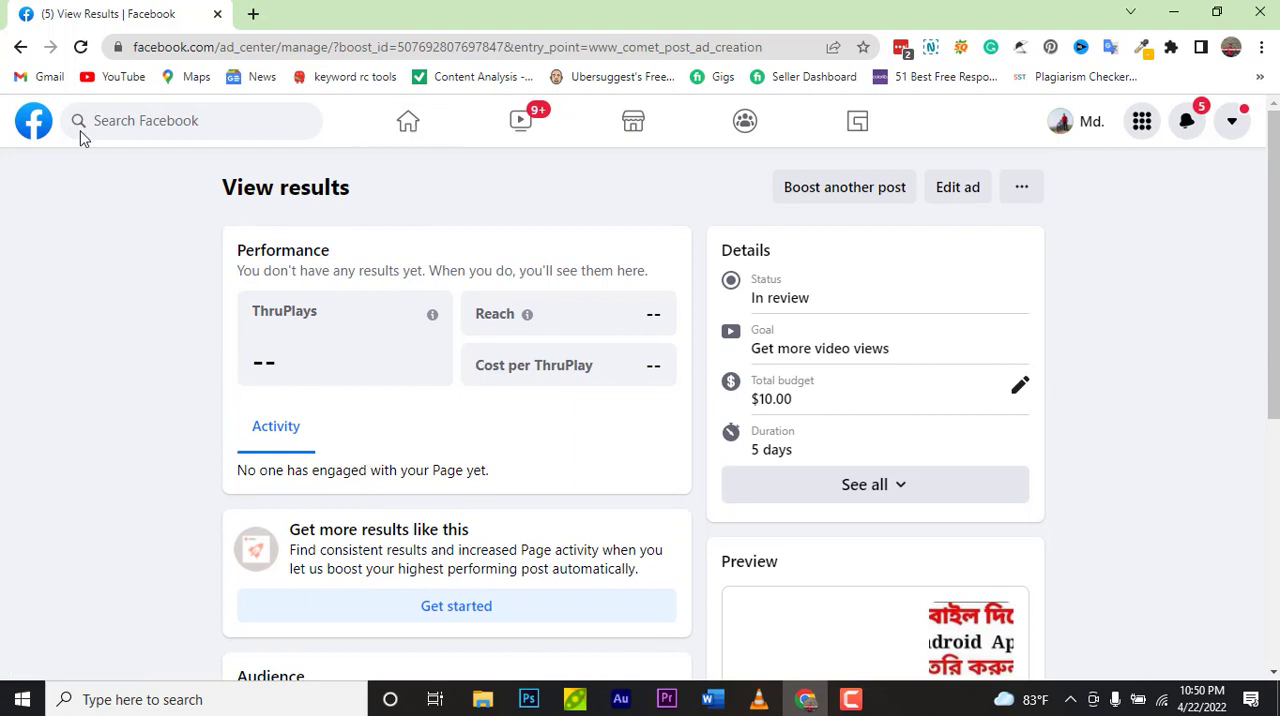
Step: Return to the Tech Bangla 24 page from the home feed and browse through its posts
click(35, 126)
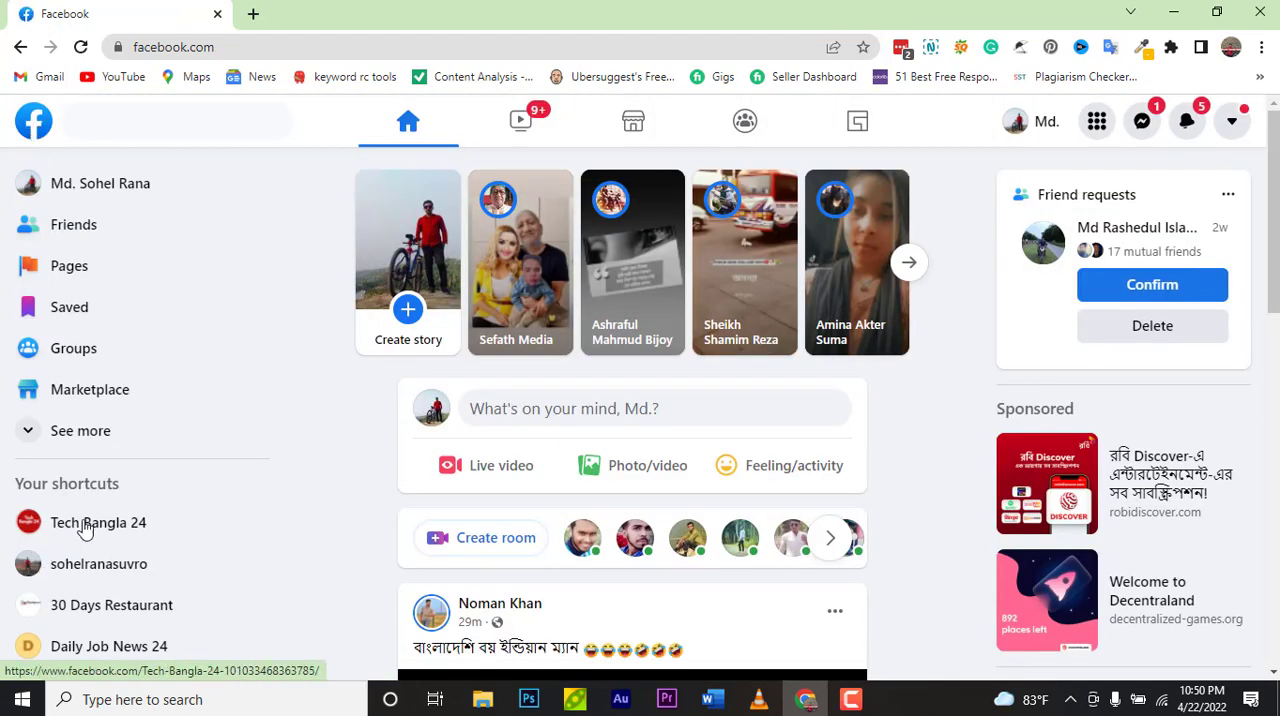
click(86, 524)
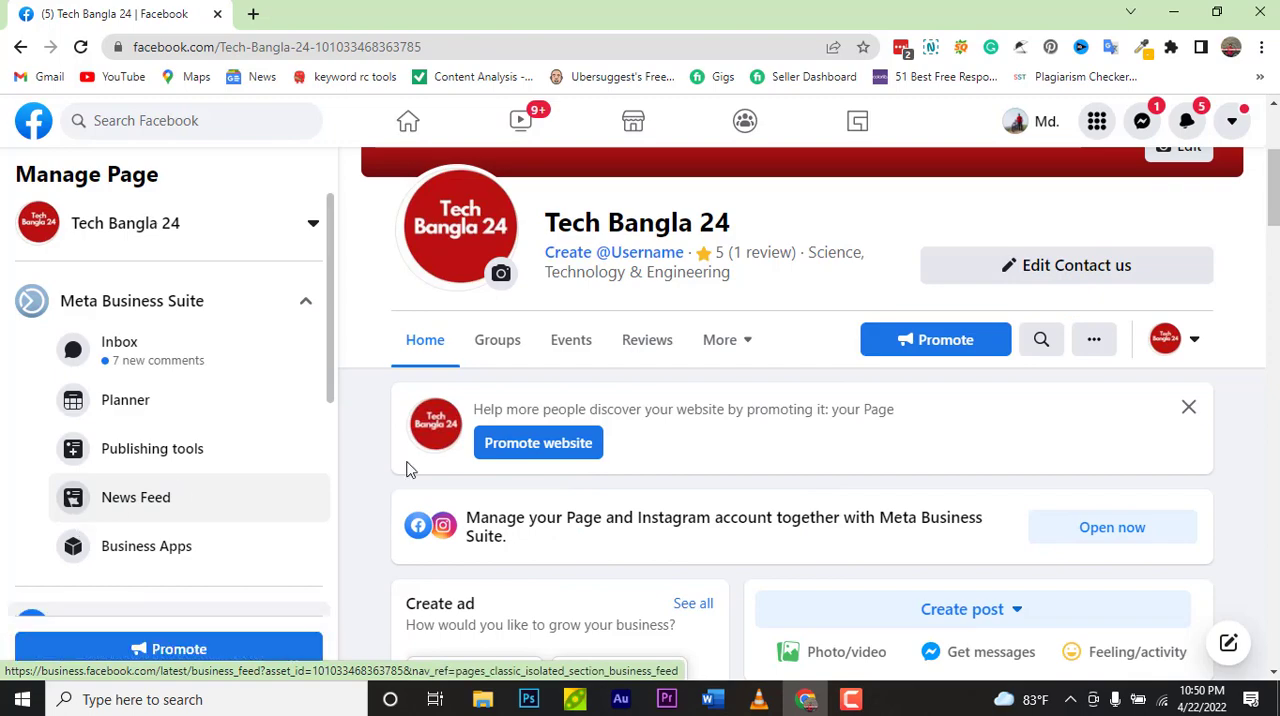
scroll(410, 465, down, 2)
scroll(470, 445, down, 9)
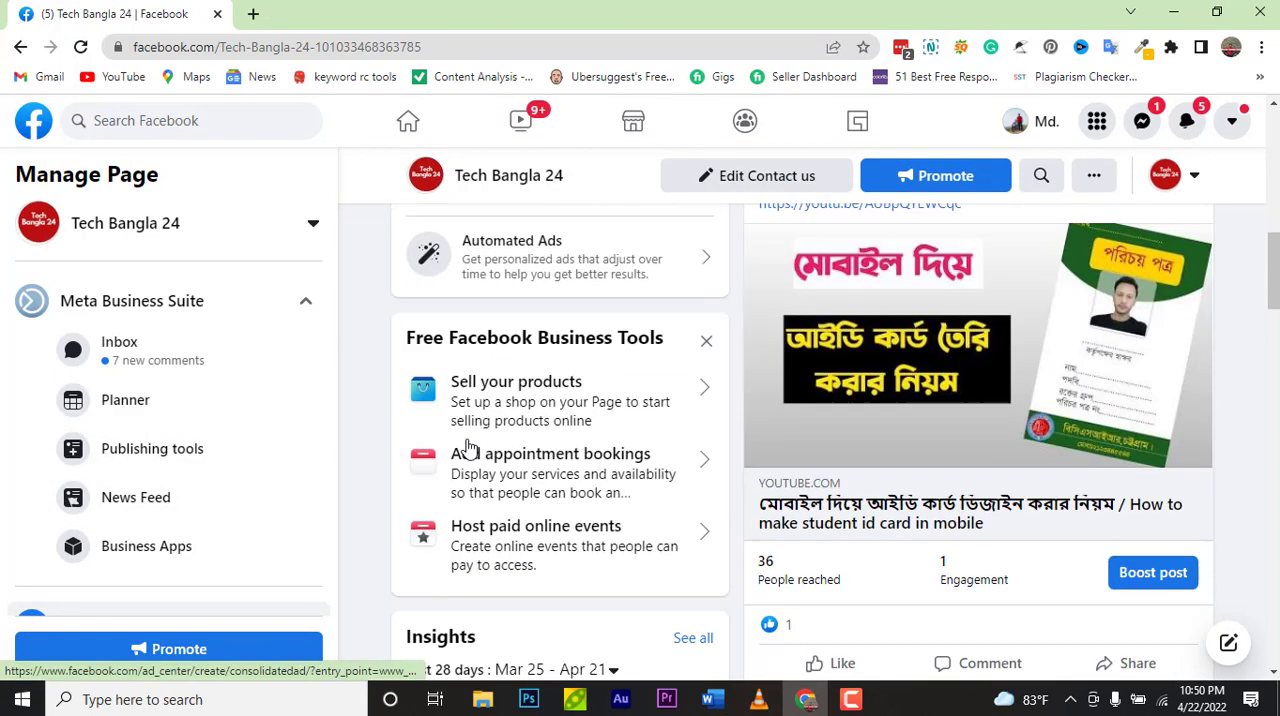
scroll(470, 448, down, 7)
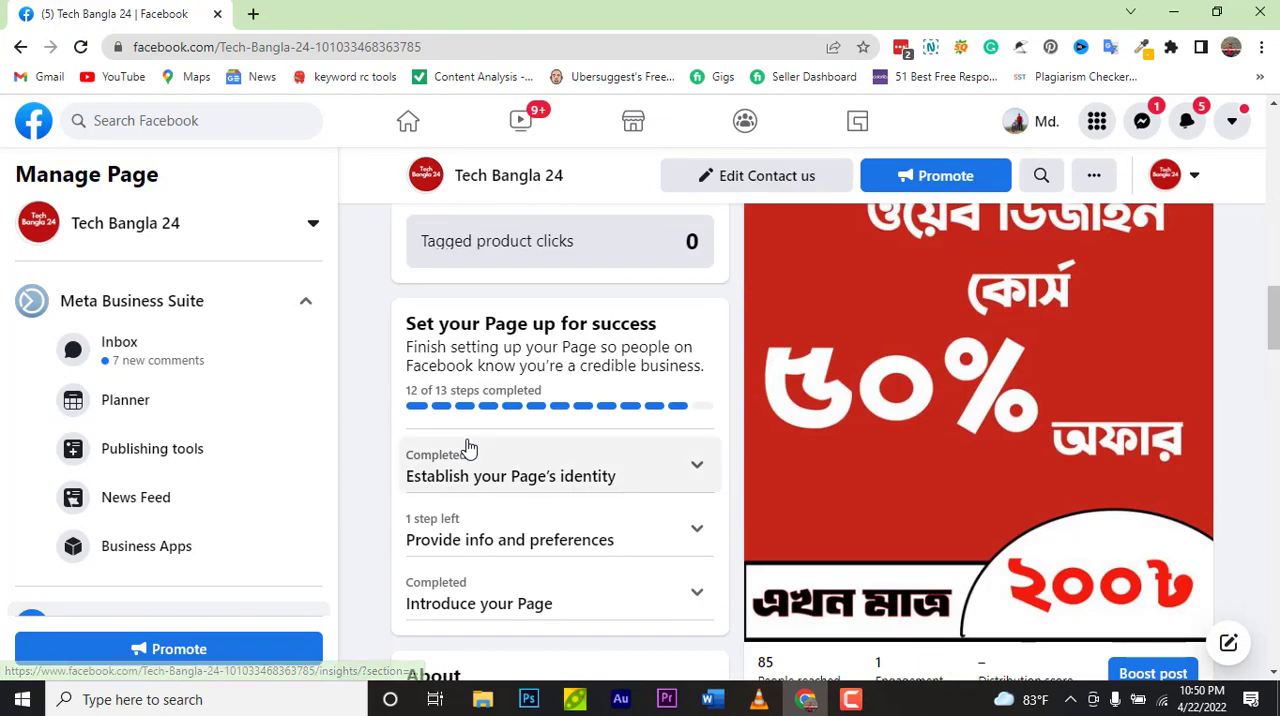
scroll(467, 440, down, 3)
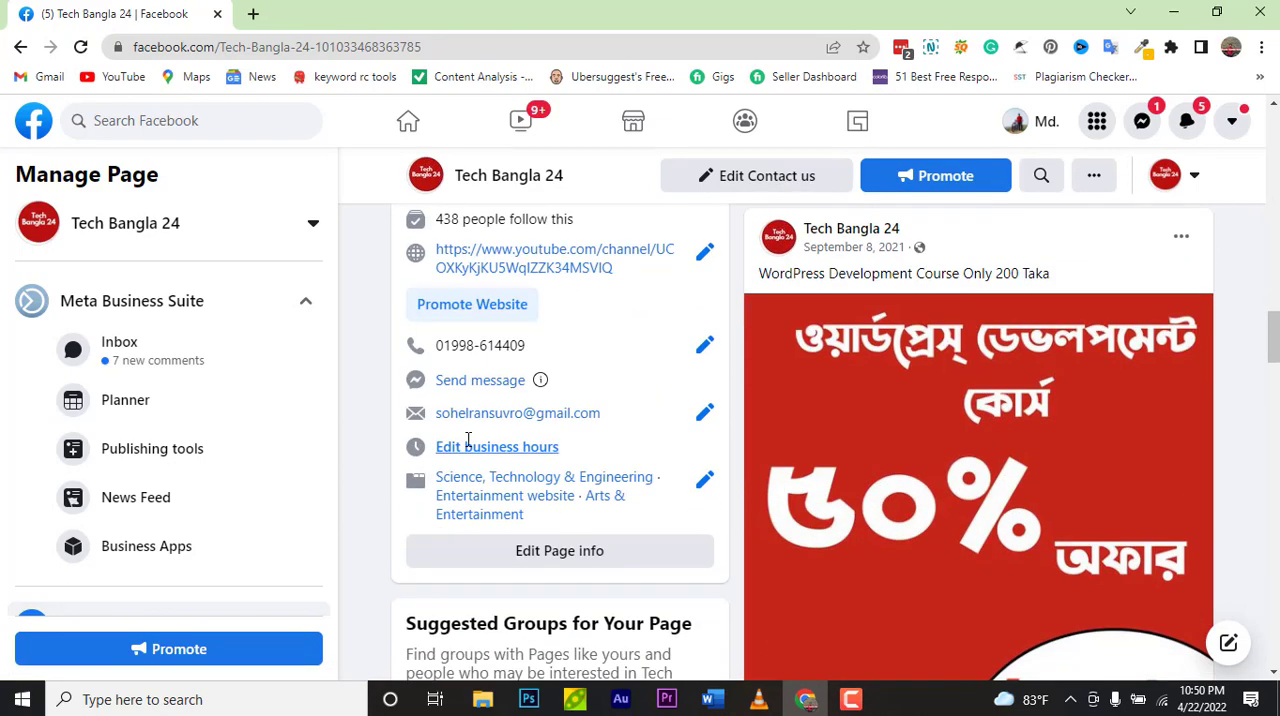
scroll(467, 445, down, 3)
scroll(468, 446, down, 6)
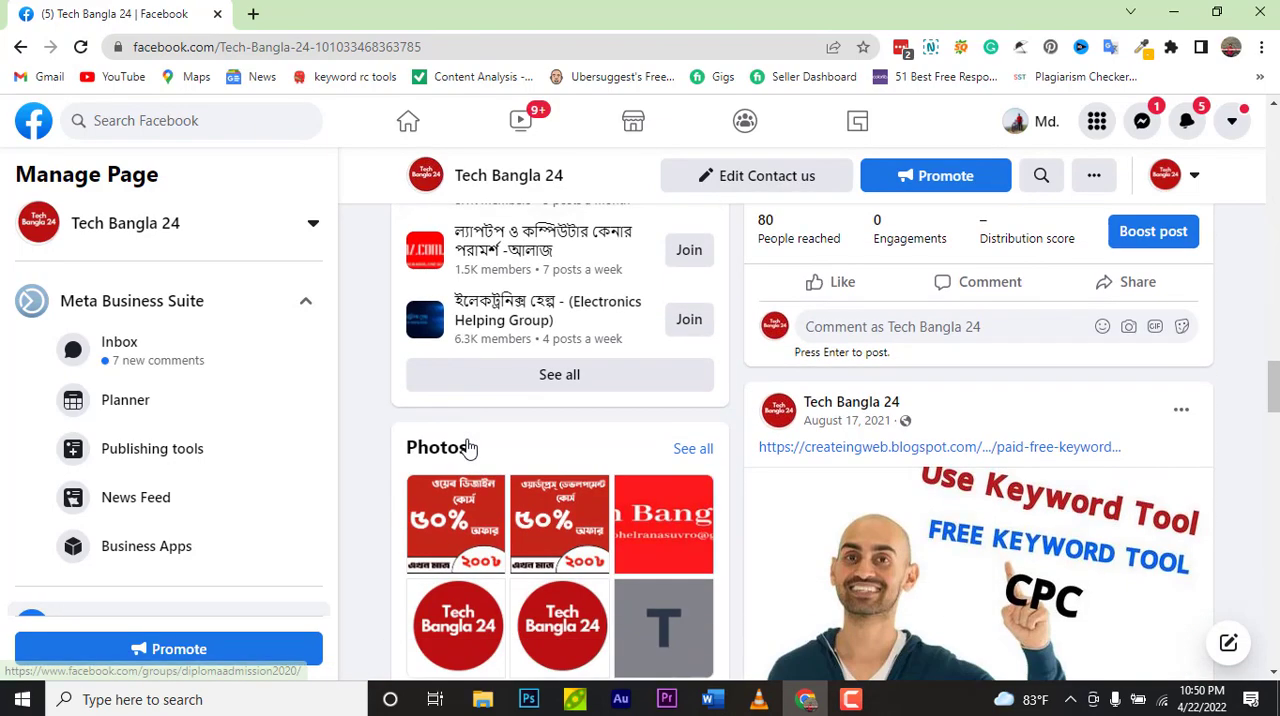
scroll(470, 448, down, 4)
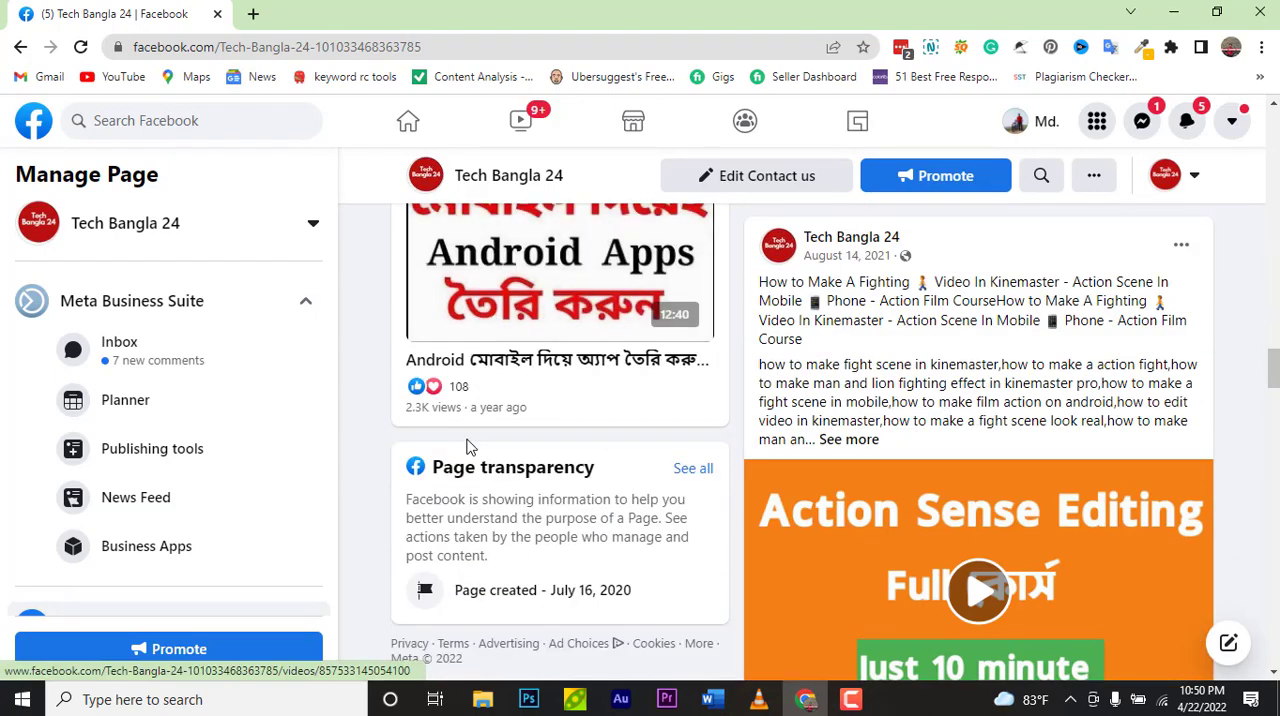